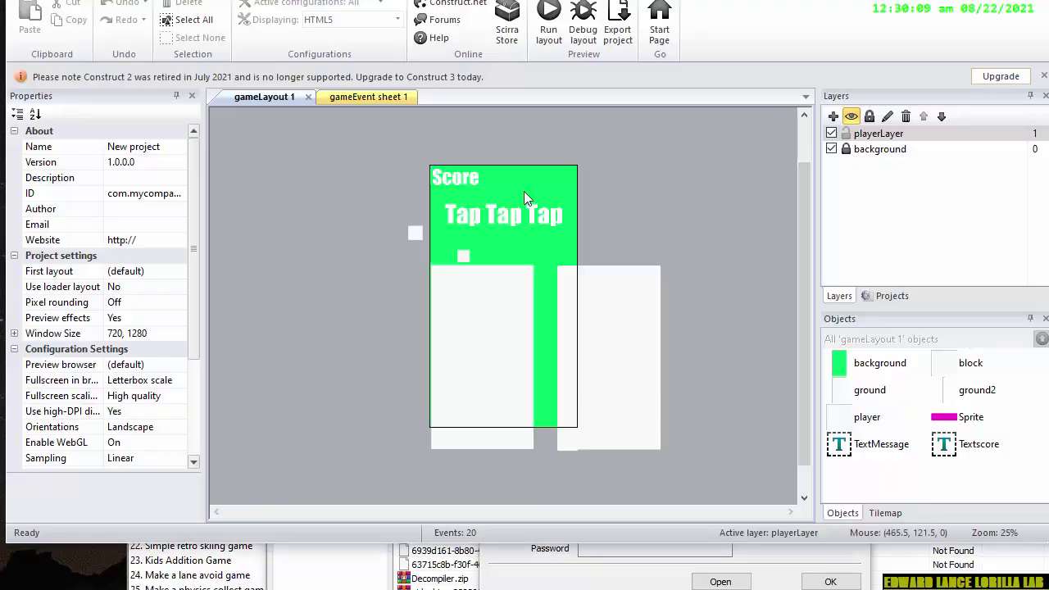
# - Select the Tap Tap Tap text object and bring up its Color property choices
pyautogui.rightClick(506, 213)
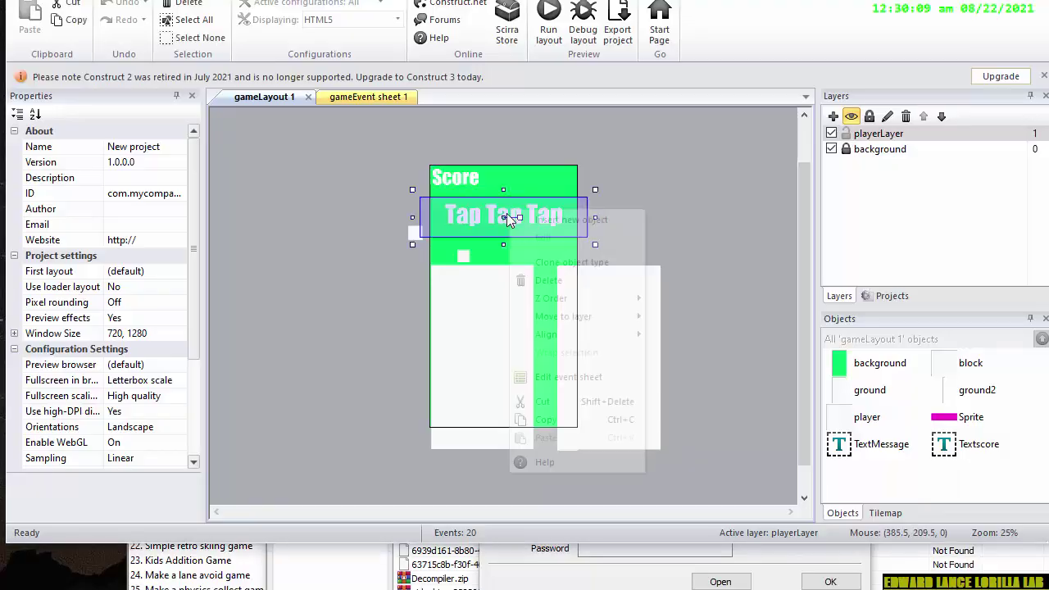
pyautogui.click(506, 214)
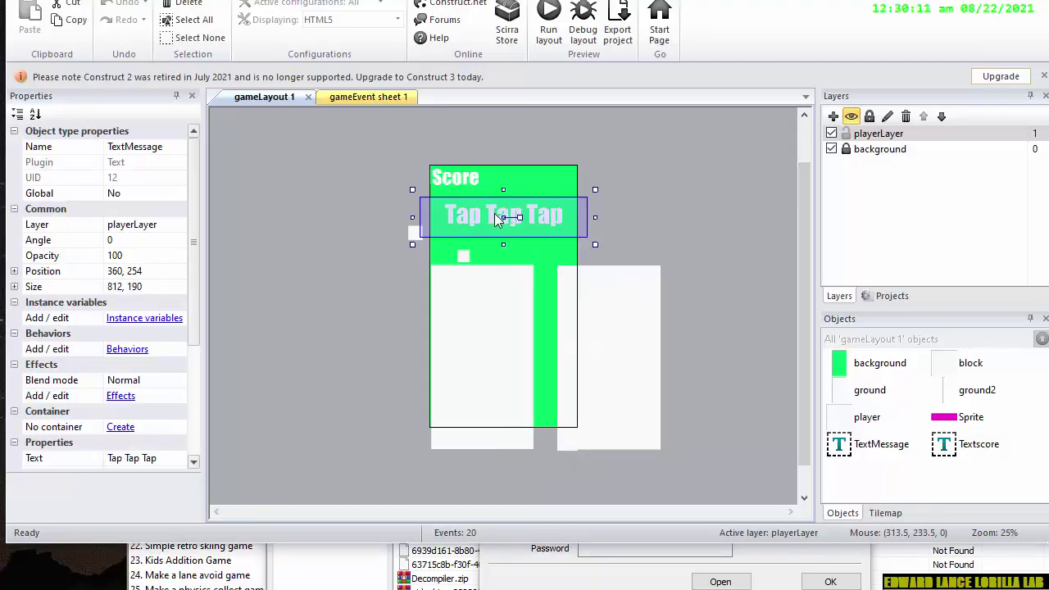
pyautogui.rightClick(494, 213)
pyautogui.click(475, 216)
pyautogui.rightClick(475, 217)
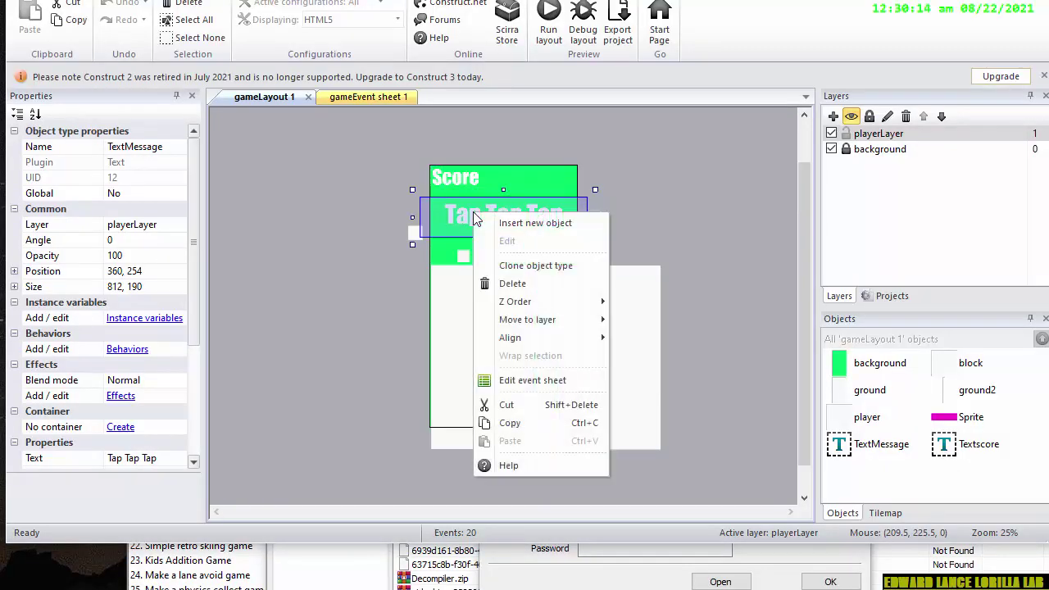
pyautogui.rightClick(461, 215)
pyautogui.click(461, 215)
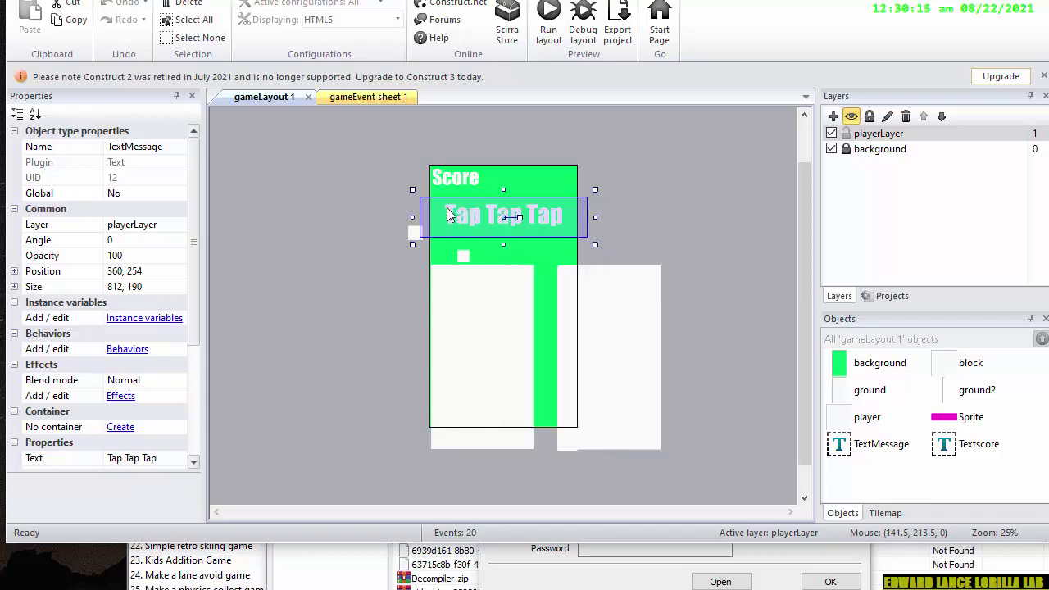
pyautogui.moveTo(196, 248); pyautogui.dragTo(197, 348)
pyautogui.scroll(-2, 196, 349)
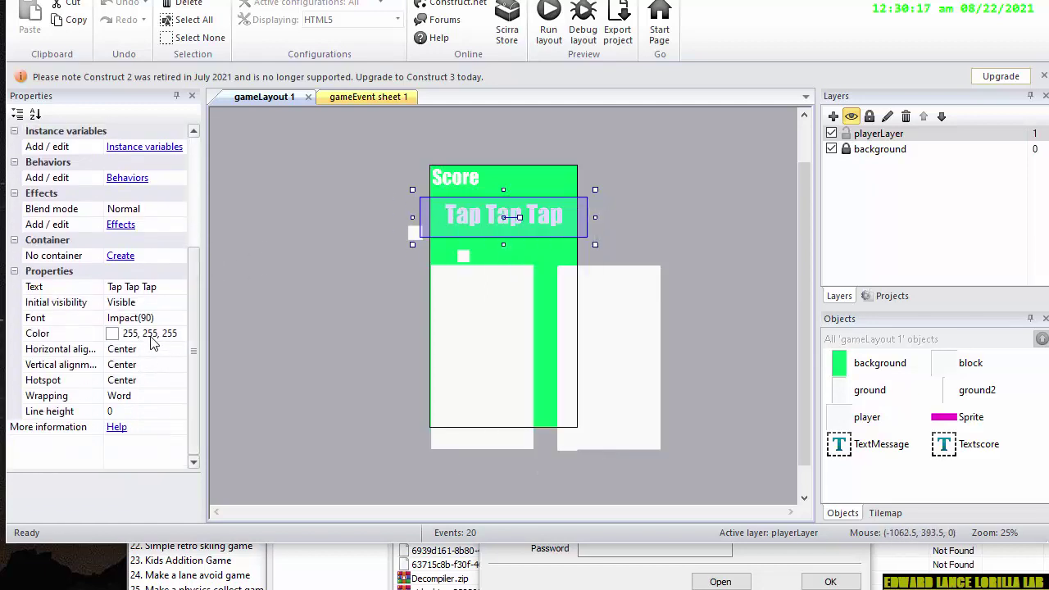
pyautogui.click(149, 334)
pyautogui.click(178, 334)
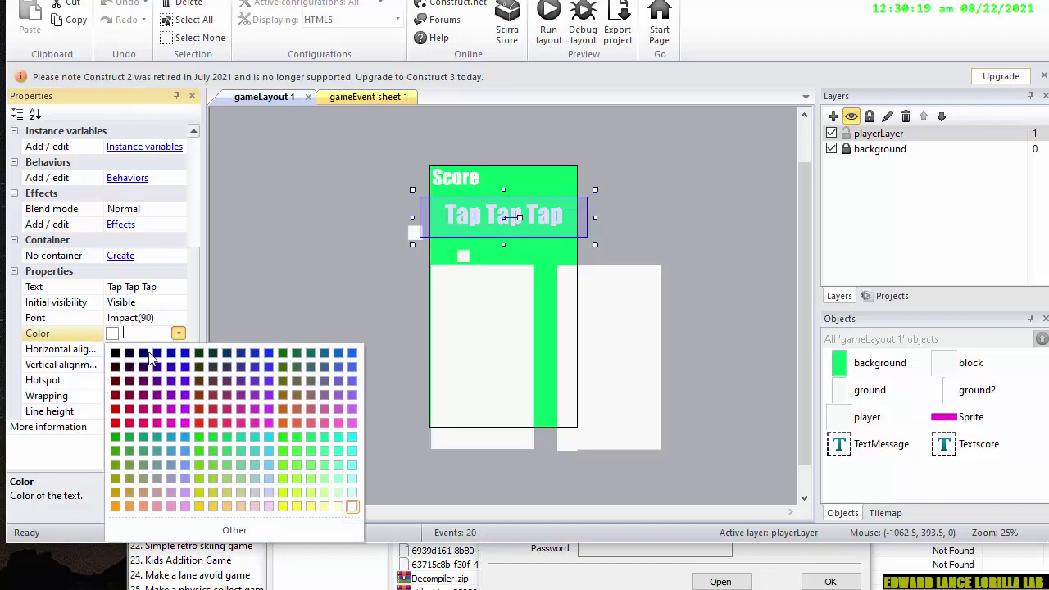
# - Enter the custom colour 50, 50, 50 for the text and confirm it
pyautogui.click(234, 531)
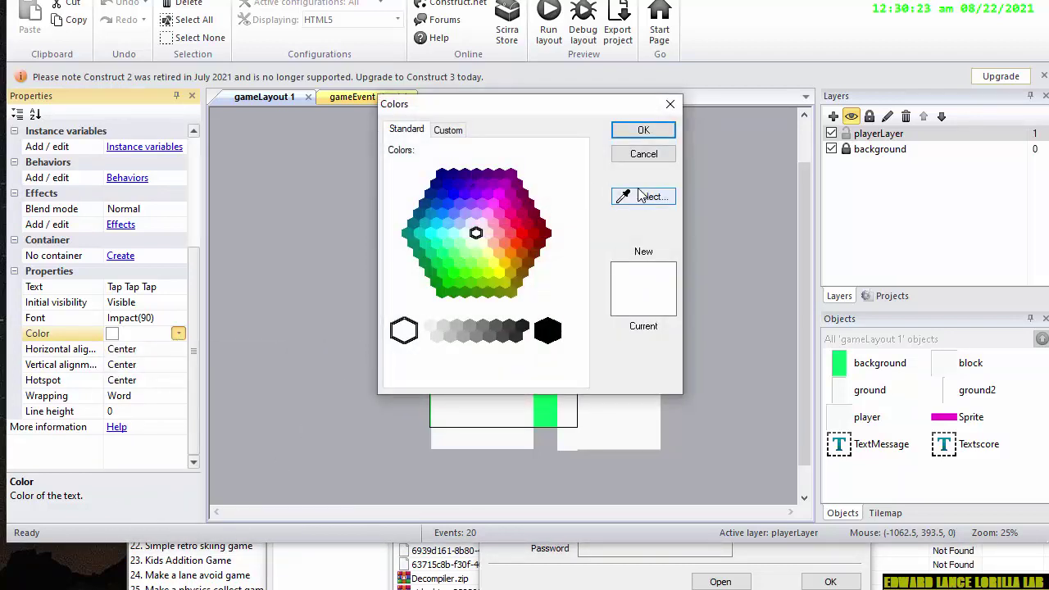
pyautogui.click(439, 131)
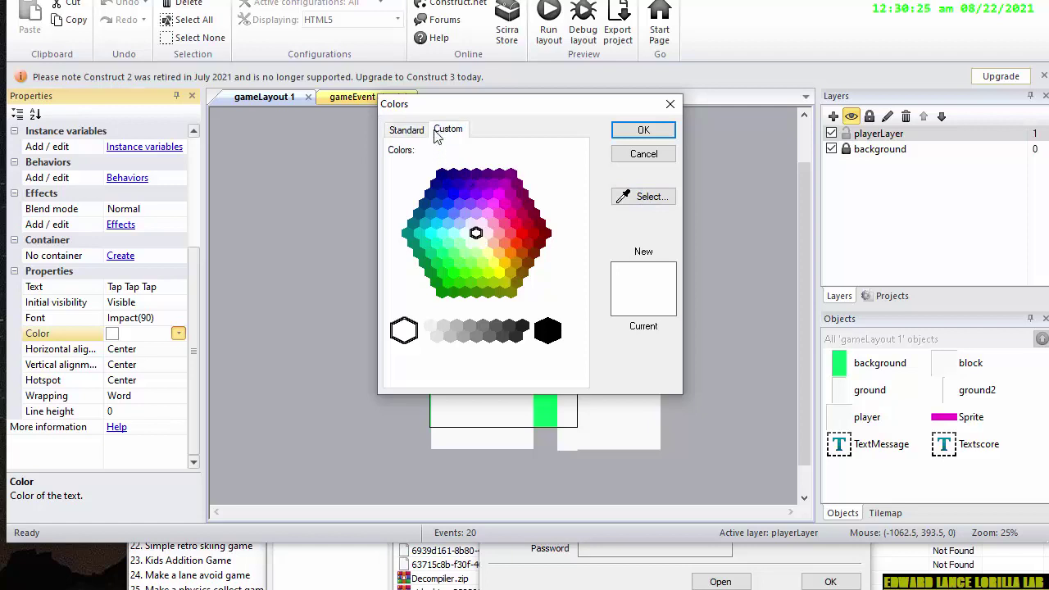
pyautogui.doubleClick(507, 283)
pyautogui.rightClick(504, 284)
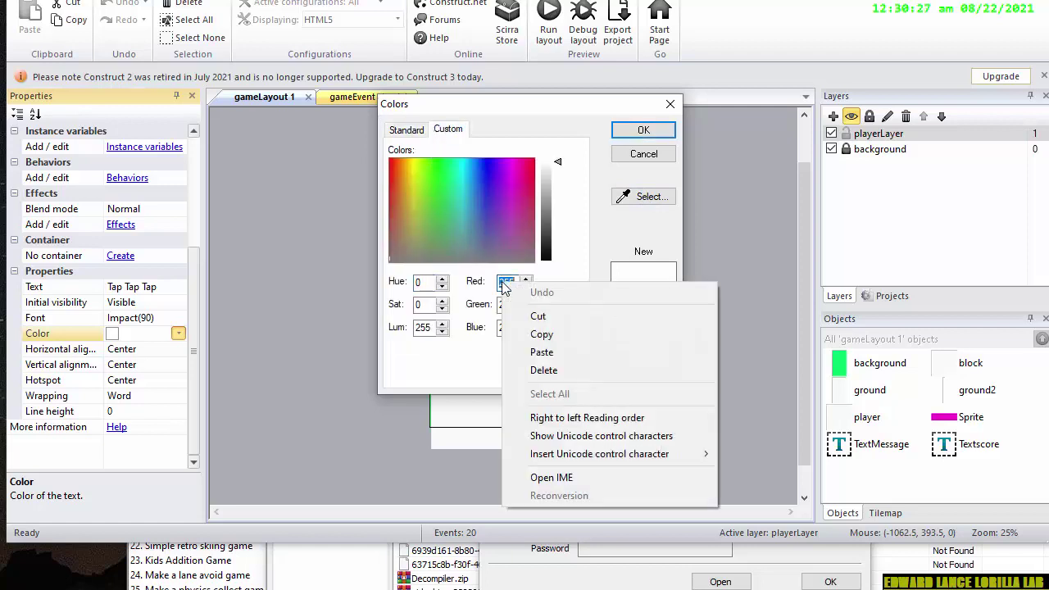
pyautogui.click(495, 283)
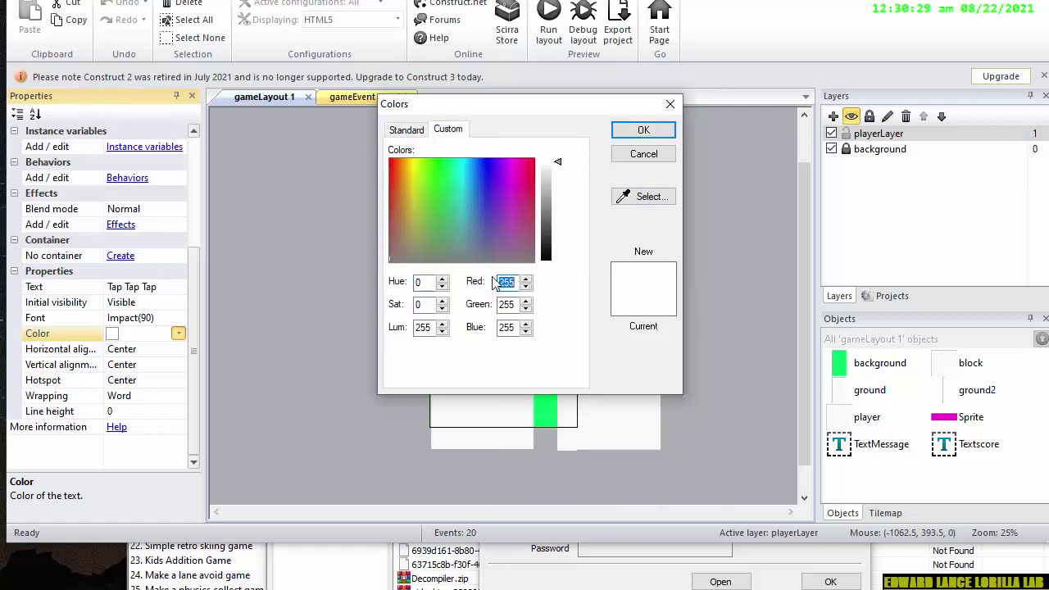
pyautogui.rightClick(502, 282)
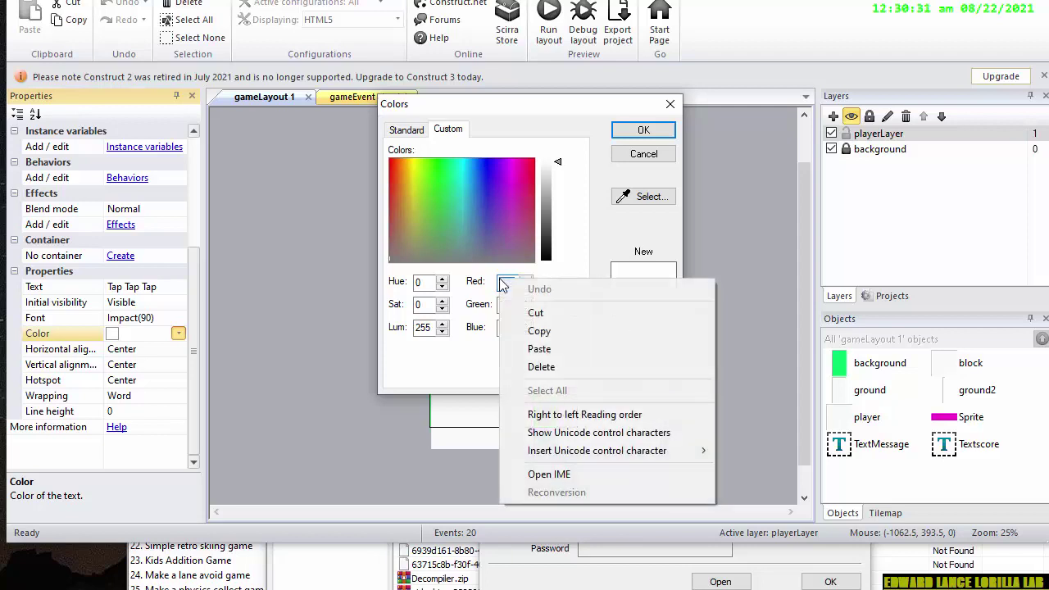
pyautogui.press('Escape')
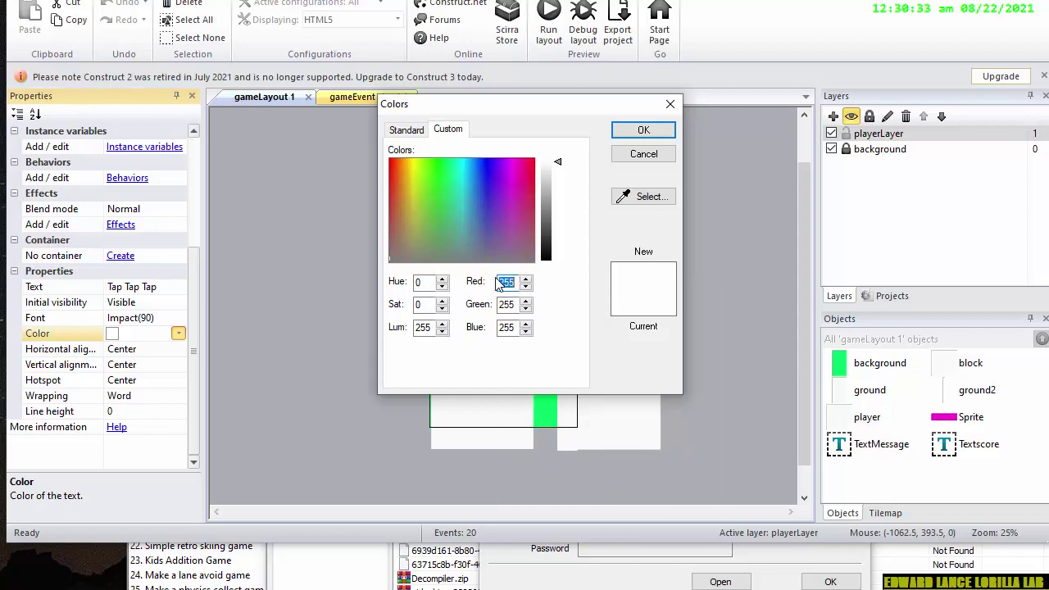
pyautogui.write('50')
pyautogui.write('5')
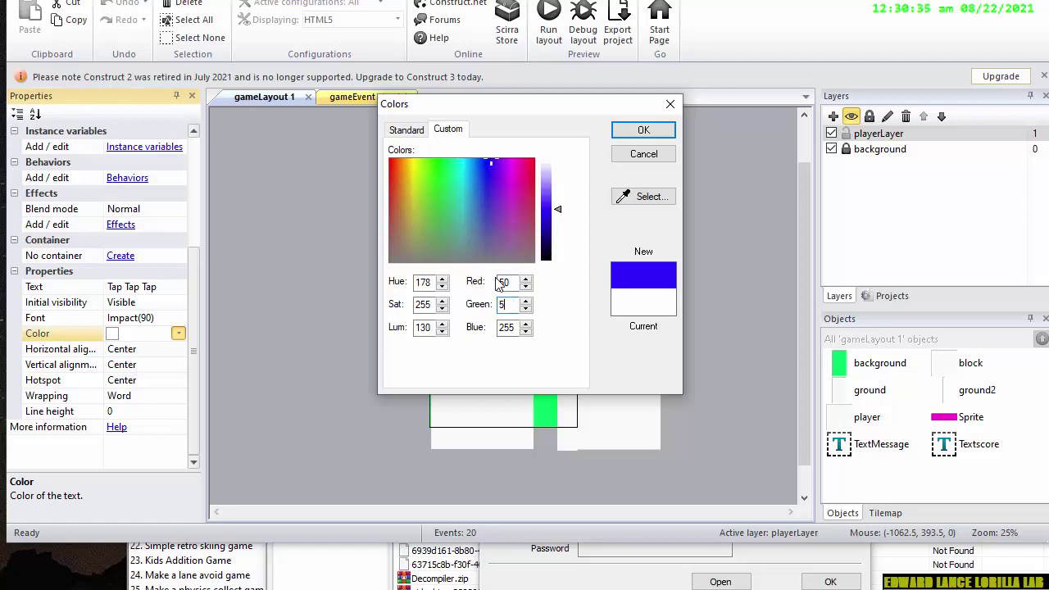
pyautogui.write('050')
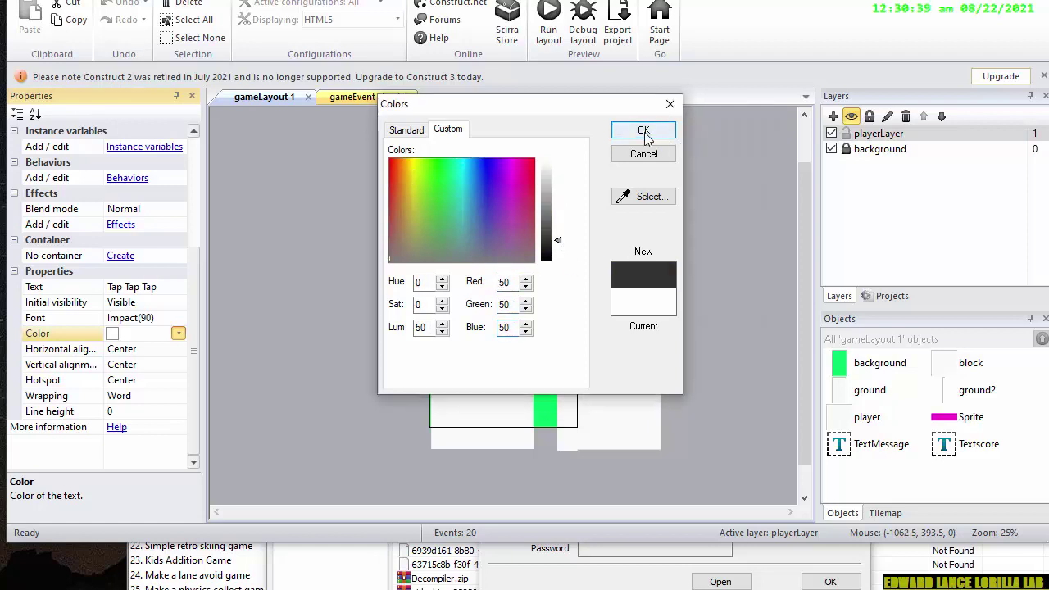
pyautogui.click(649, 134)
# - Open the player sprite's image in the editor and clear its white fill
pyautogui.rightClick(464, 256)
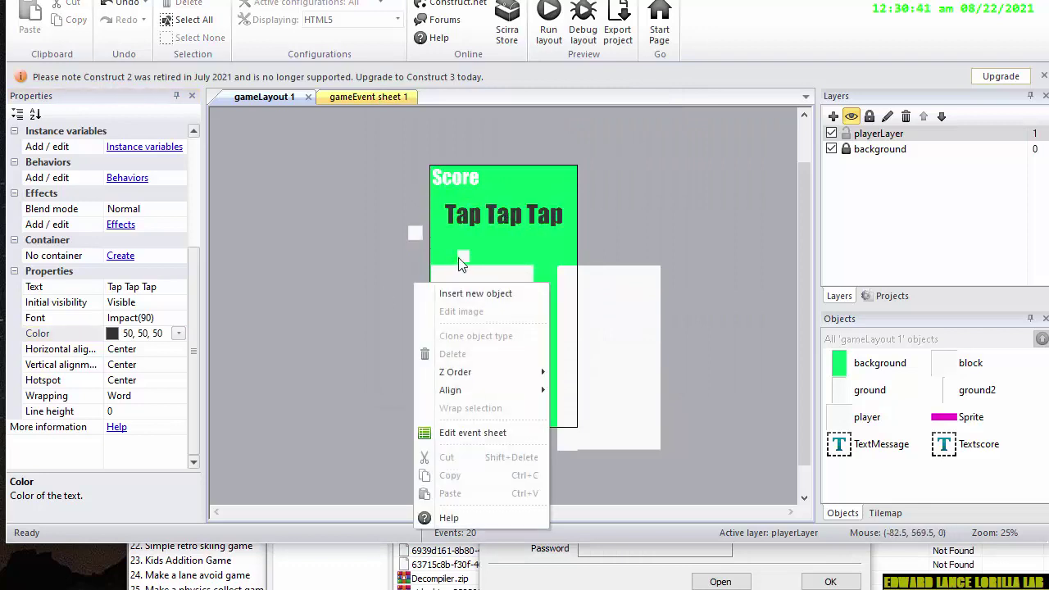
pyautogui.press('Escape')
pyautogui.moveTo(196, 313); pyautogui.dragTo(190, 388)
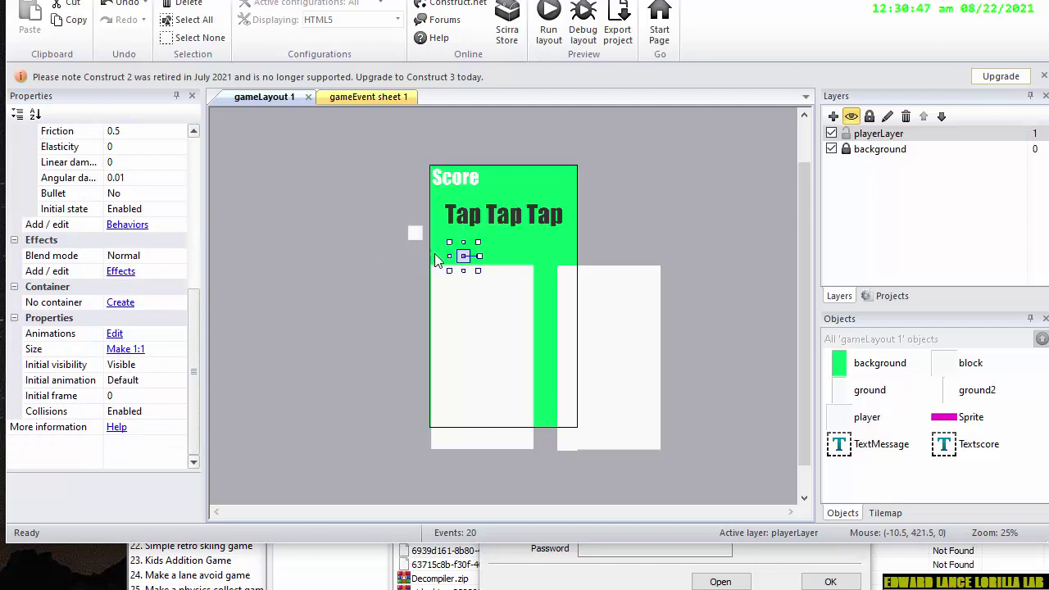
pyautogui.moveTo(193, 308); pyautogui.dragTo(196, 225)
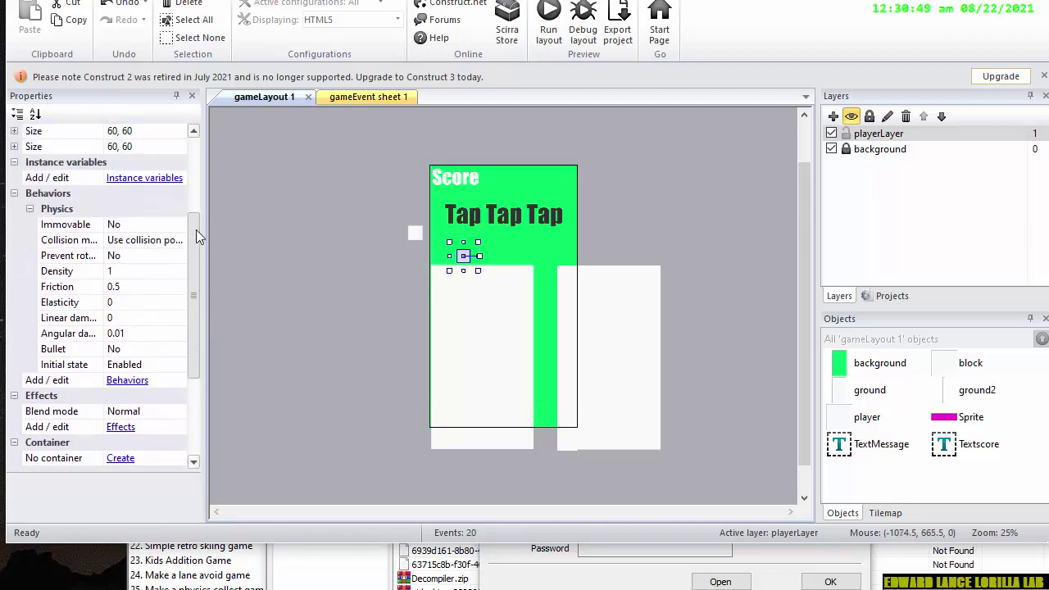
pyautogui.doubleClick(864, 420)
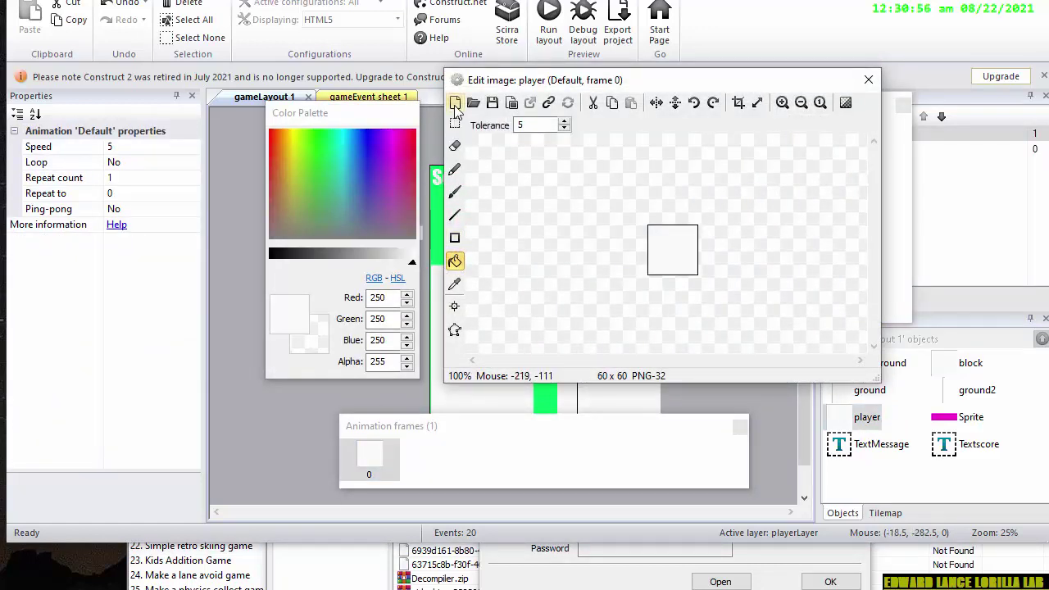
pyautogui.click(455, 107)
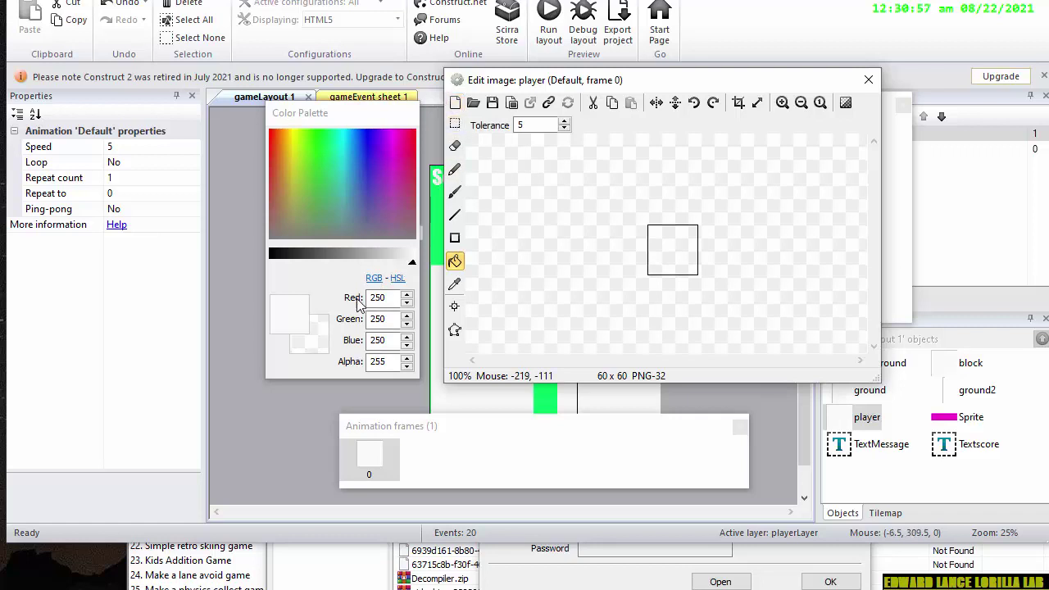
# - Set the palette colour to RGB 50, 50, 50 and fill the player square
pyautogui.click(391, 299)
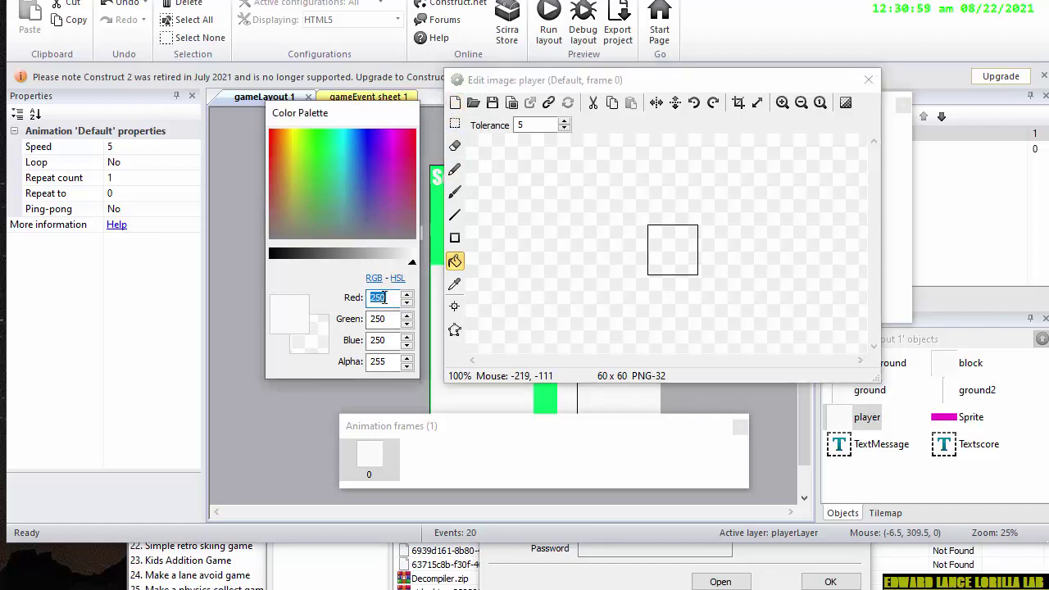
pyautogui.write('50')
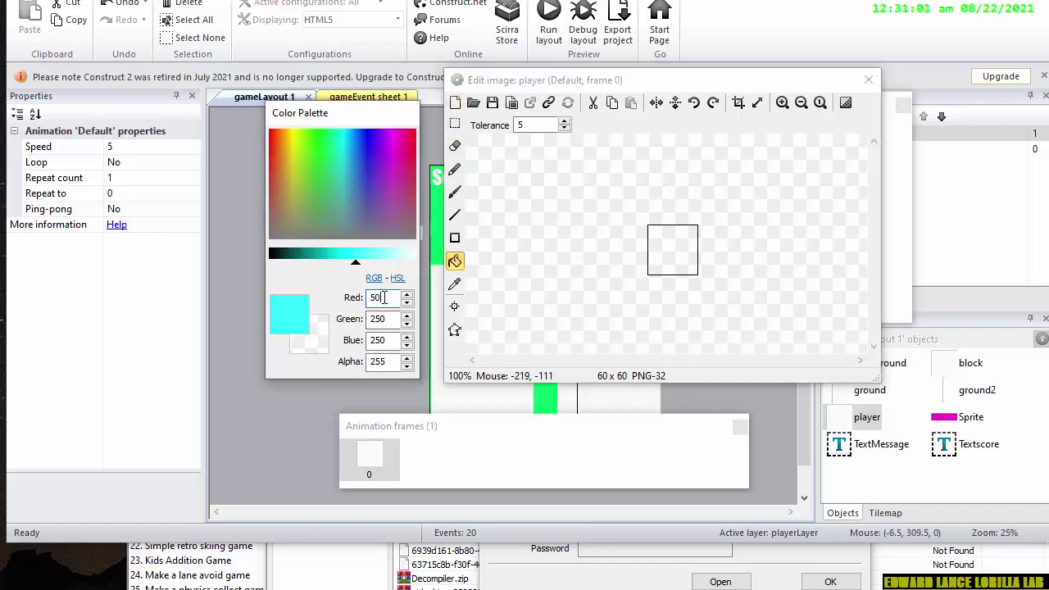
pyautogui.rightClick(384, 300)
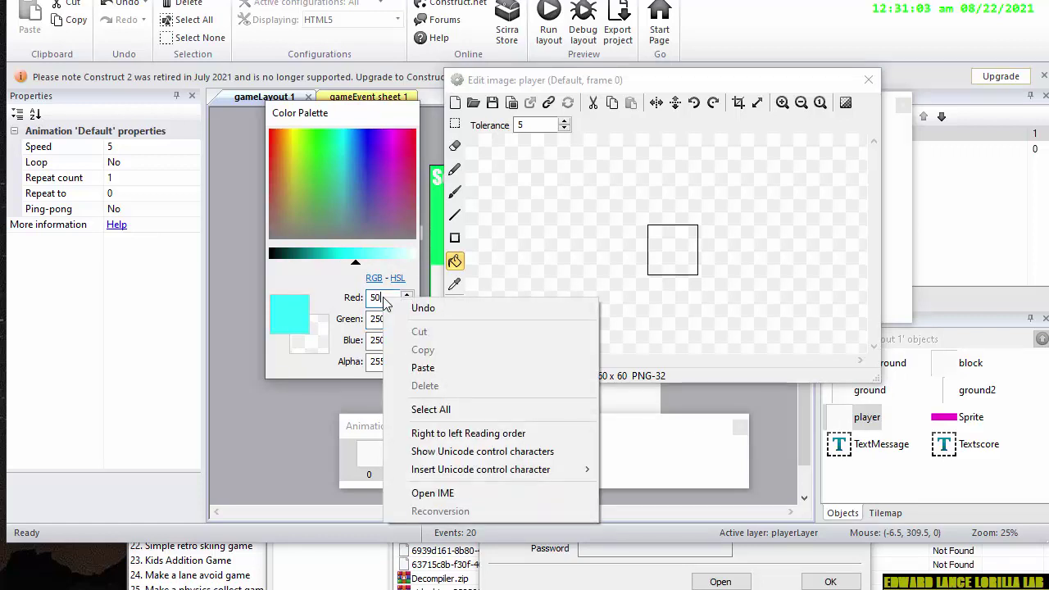
pyautogui.click(373, 319)
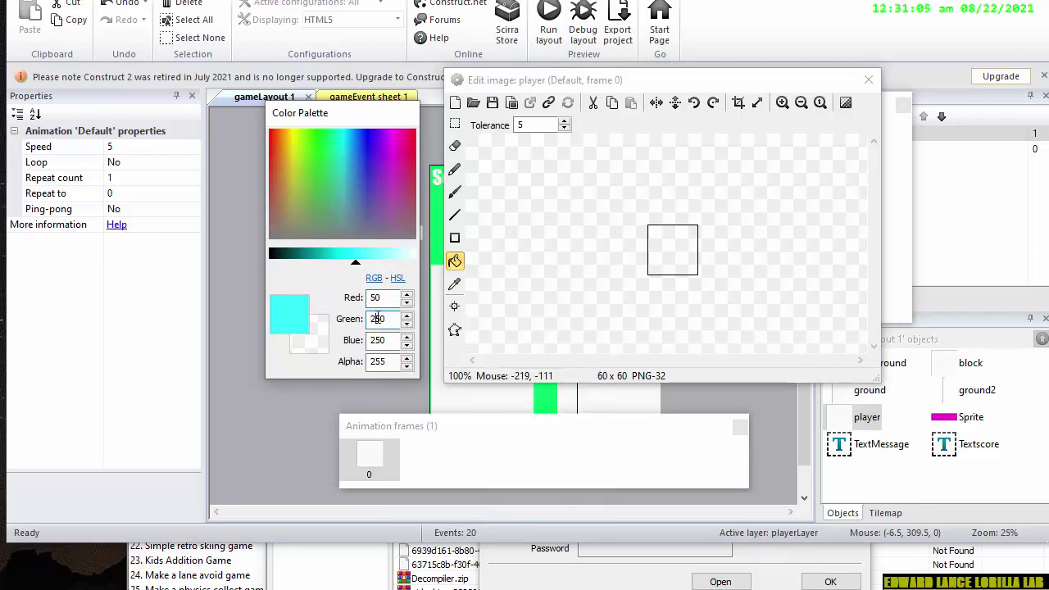
pyautogui.write('50')
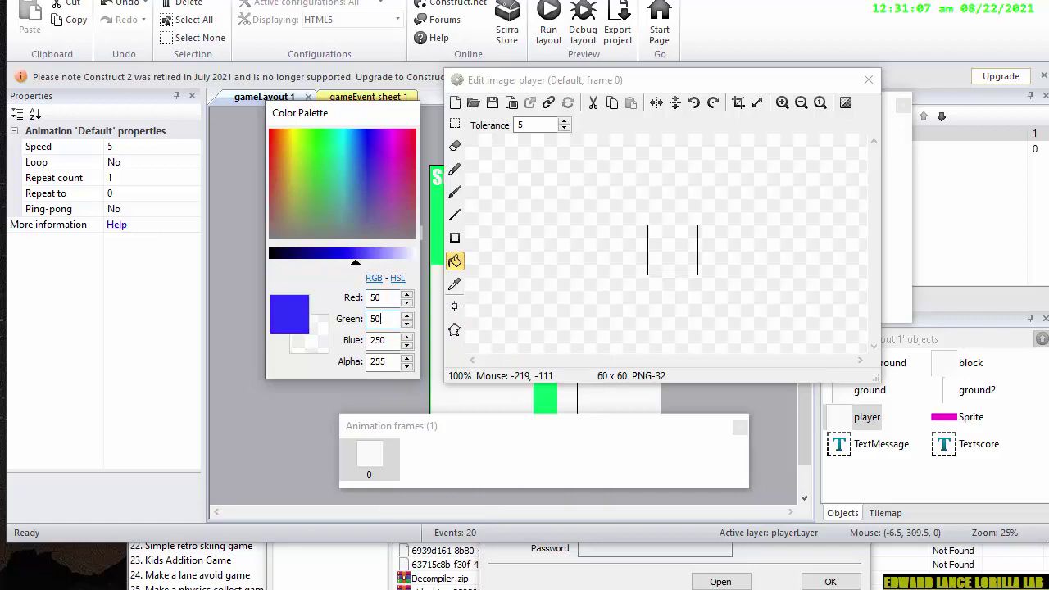
pyautogui.rightClick(378, 322)
pyautogui.click(373, 341)
pyautogui.write('50')
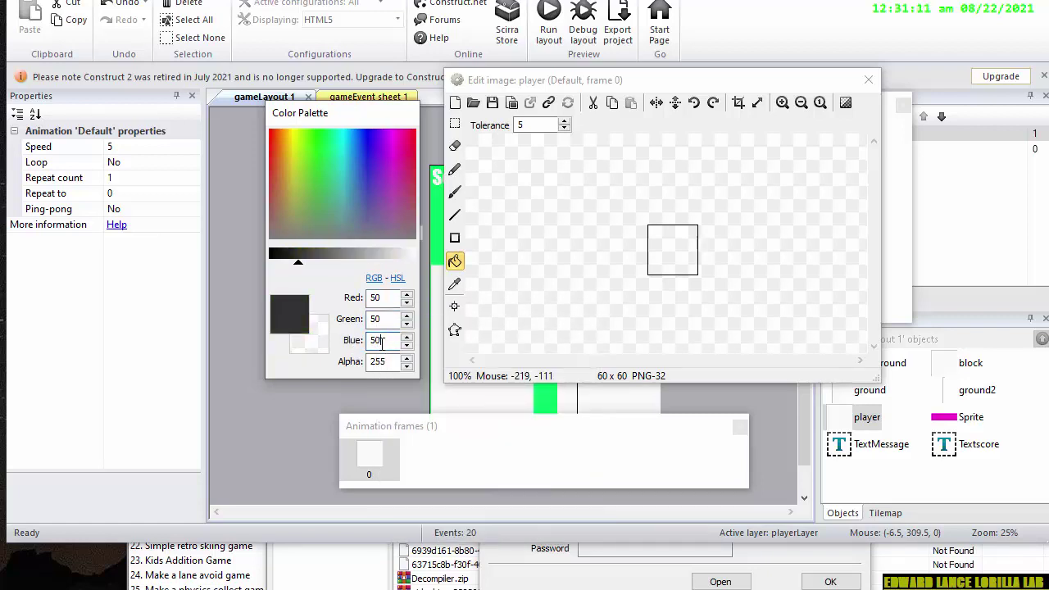
pyautogui.rightClick(380, 344)
pyautogui.click(525, 278)
pyautogui.click(677, 234)
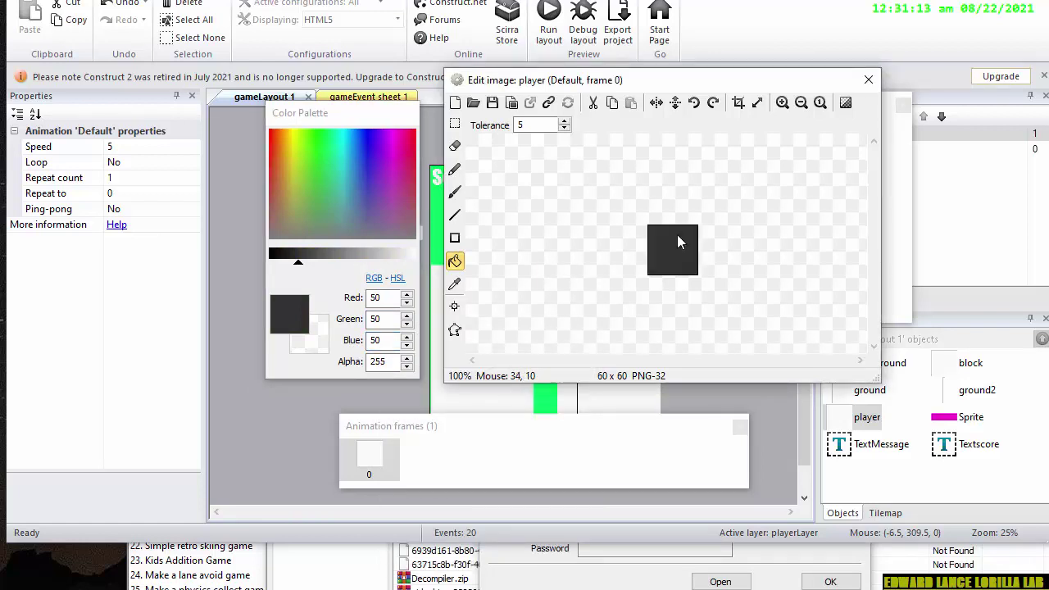
# - Close the player image editor and cancel an accidental Insert New Object dialog
pyautogui.click(877, 82)
pyautogui.click(532, 182)
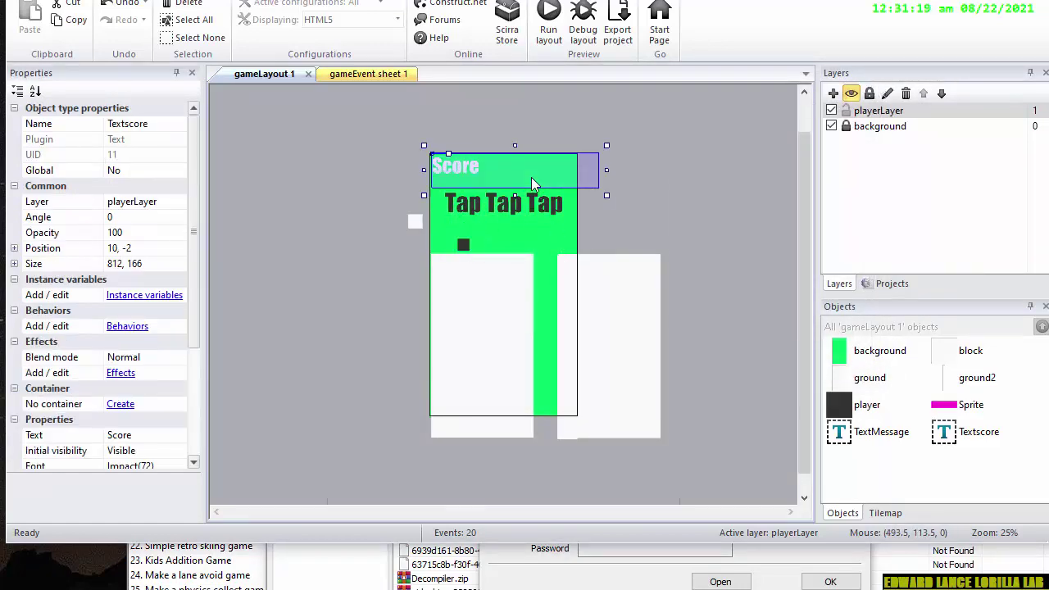
pyautogui.rightClick(531, 178)
pyautogui.click(498, 231)
pyautogui.doubleClick(498, 231)
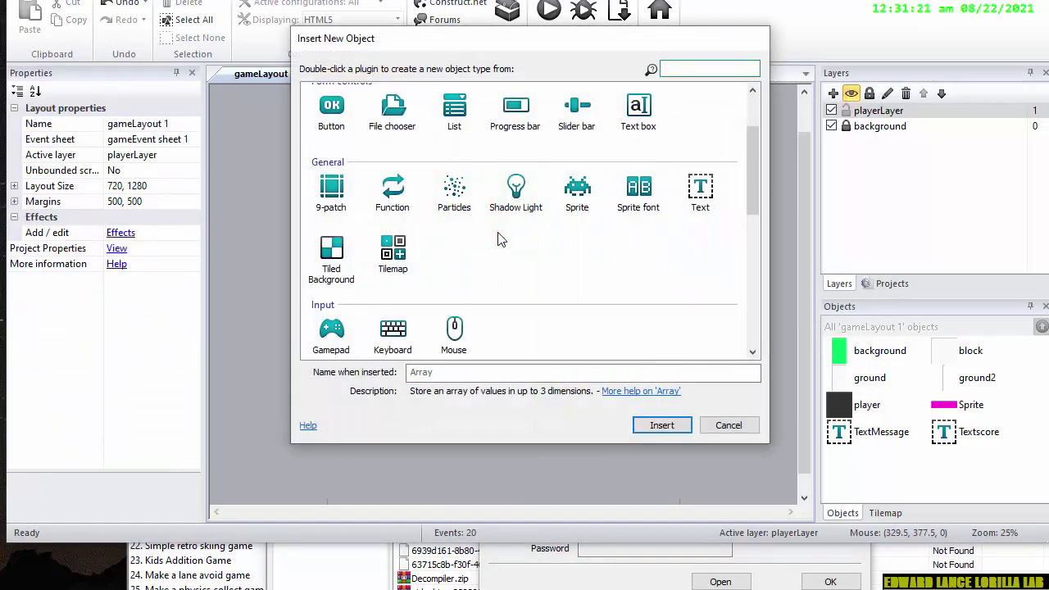
pyautogui.click(728, 425)
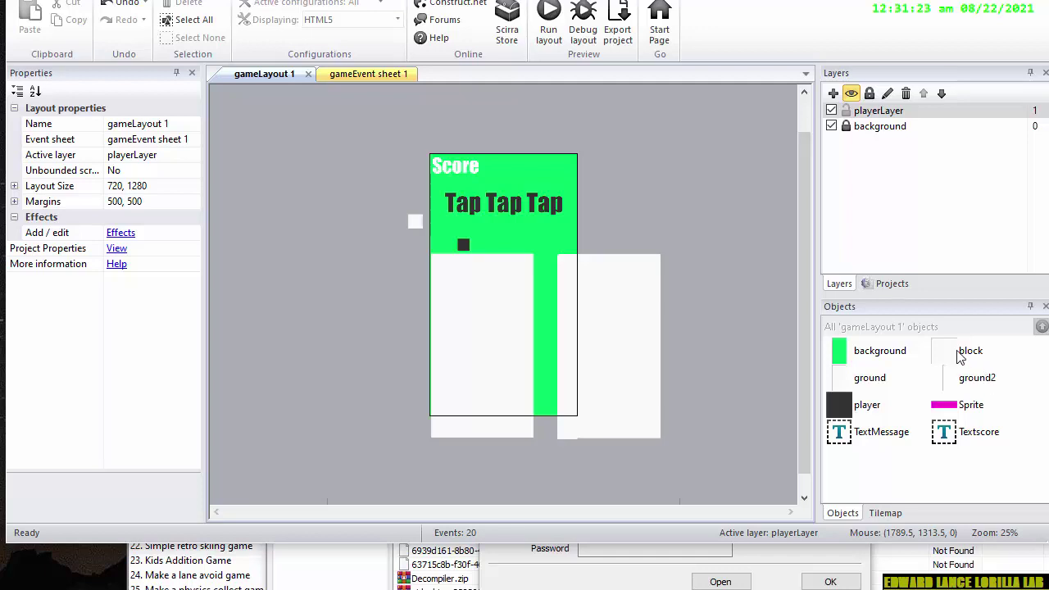
# - Fill the background sprite's image with orange (250, 100, 0) and close the editor
pyautogui.doubleClick(851, 353)
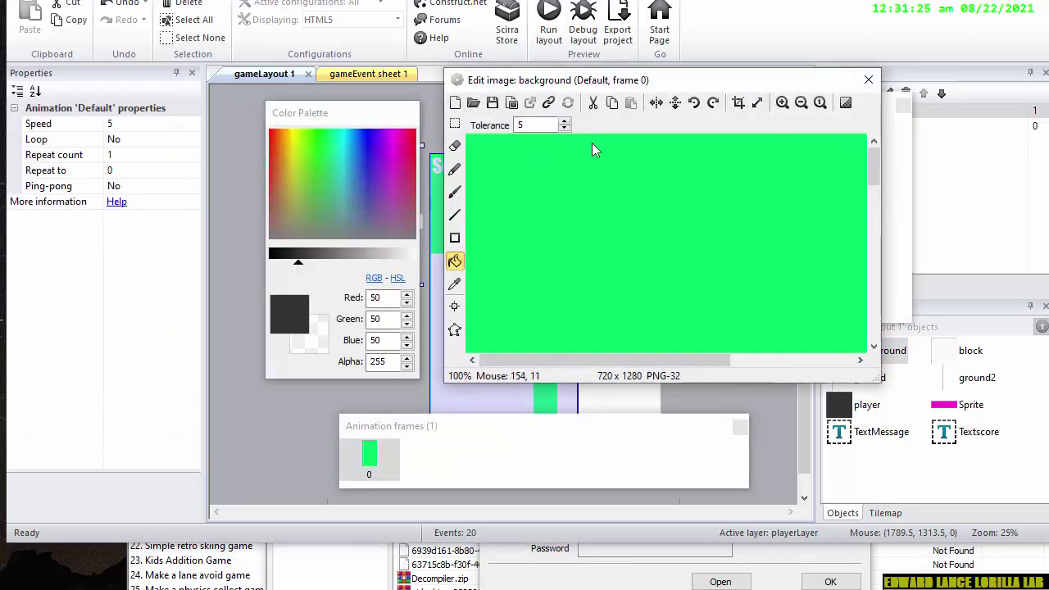
pyautogui.click(560, 190)
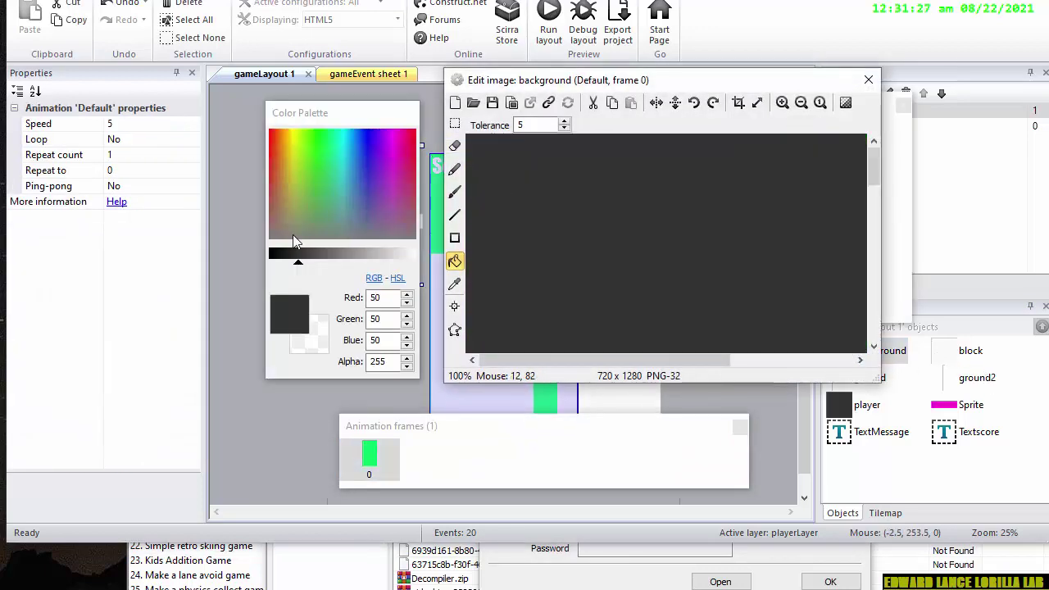
pyautogui.doubleClick(385, 297)
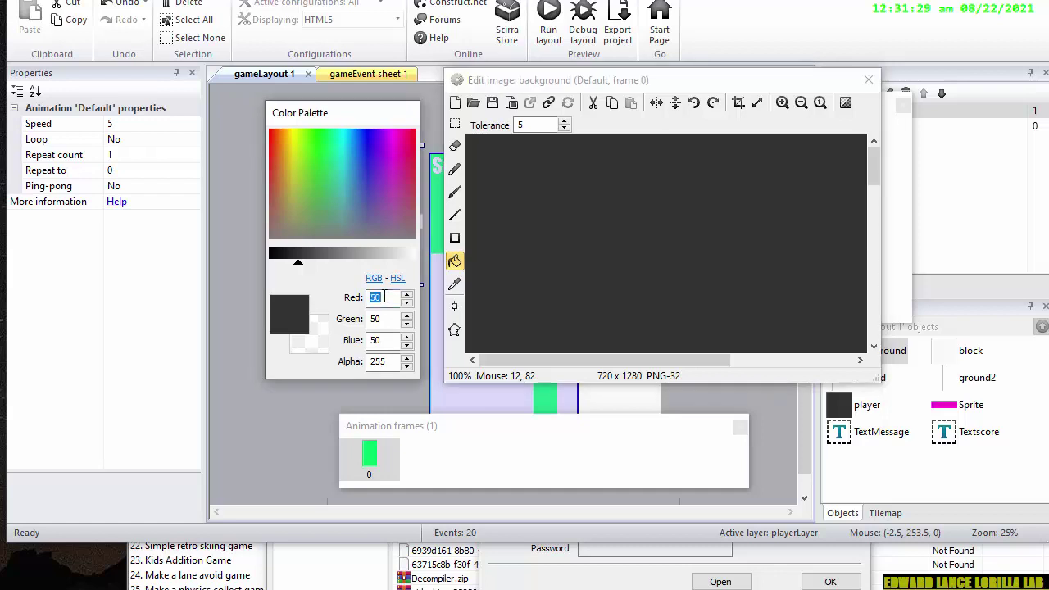
pyautogui.write('250')
pyautogui.press('Tab')
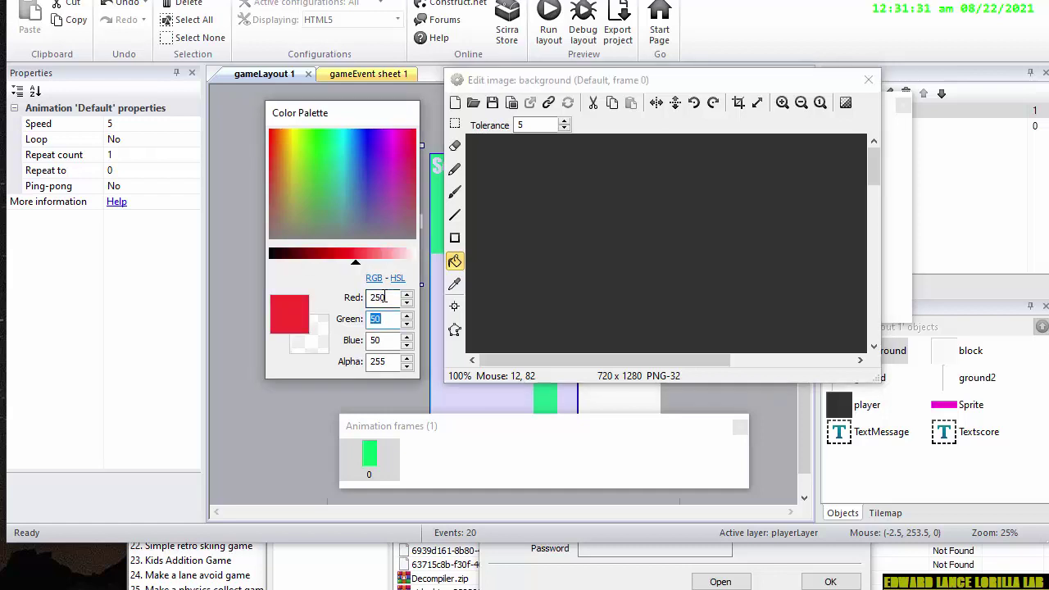
pyautogui.write('100')
pyautogui.press('Tab')
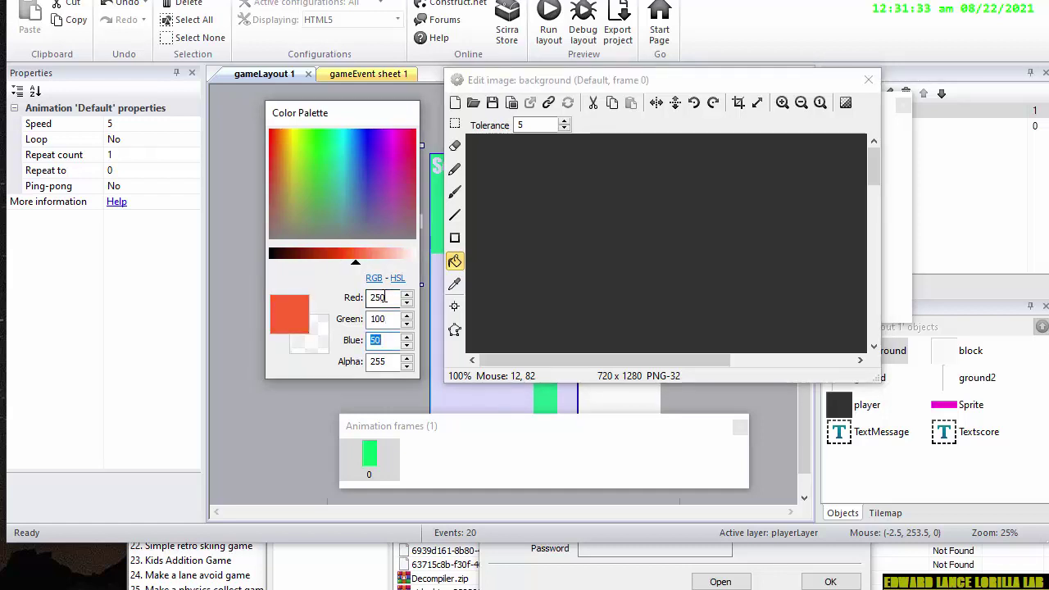
pyautogui.write('0')
pyautogui.click(652, 244)
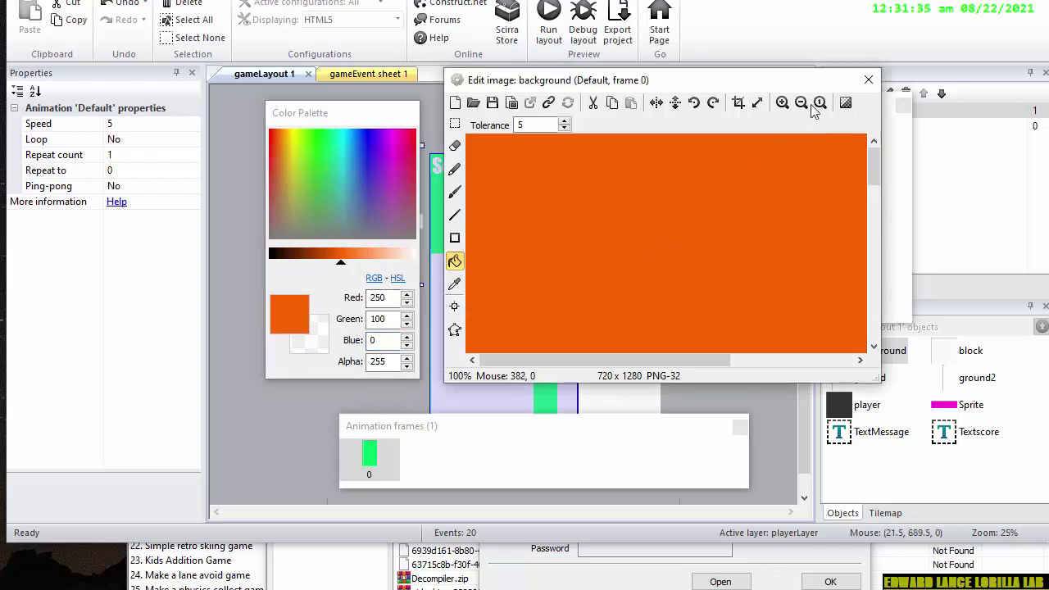
pyautogui.click(868, 80)
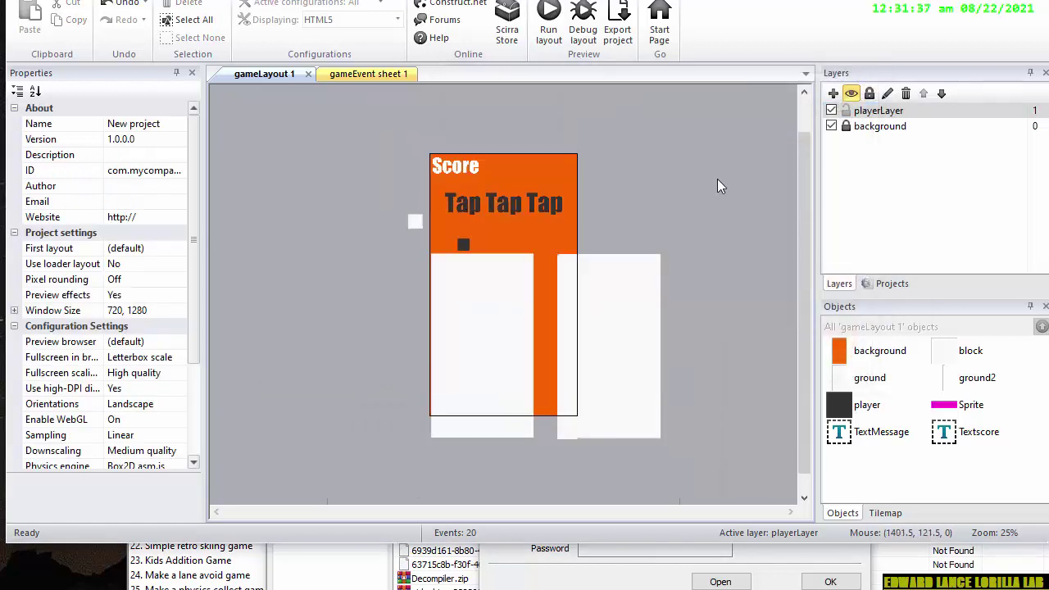
# - Change the player's Set opacity action in gameEvent sheet 1 from 75 to 45
pyautogui.click(382, 75)
pyautogui.click(541, 138)
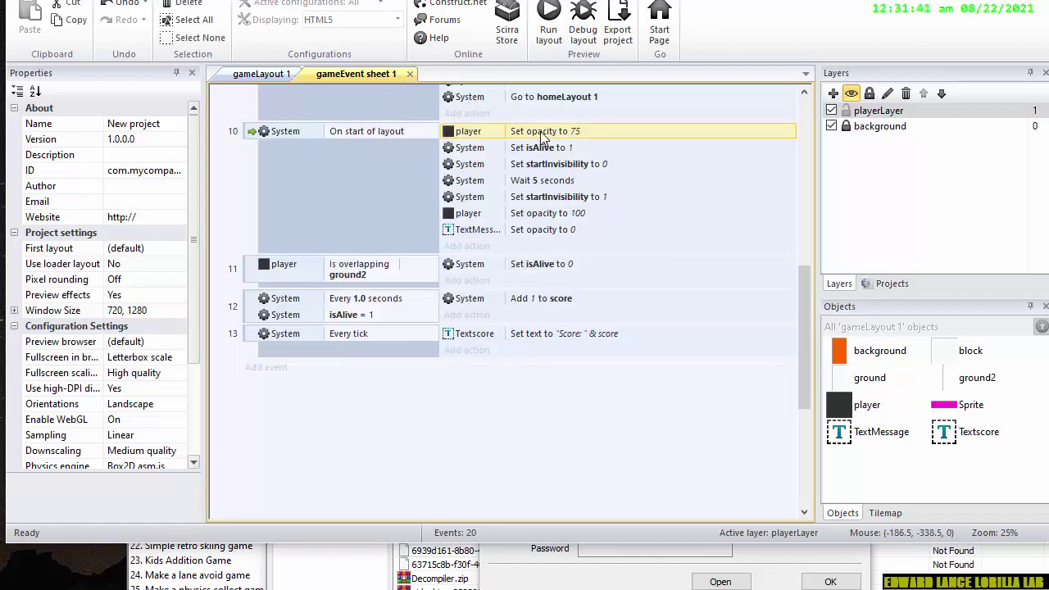
pyautogui.doubleClick(541, 138)
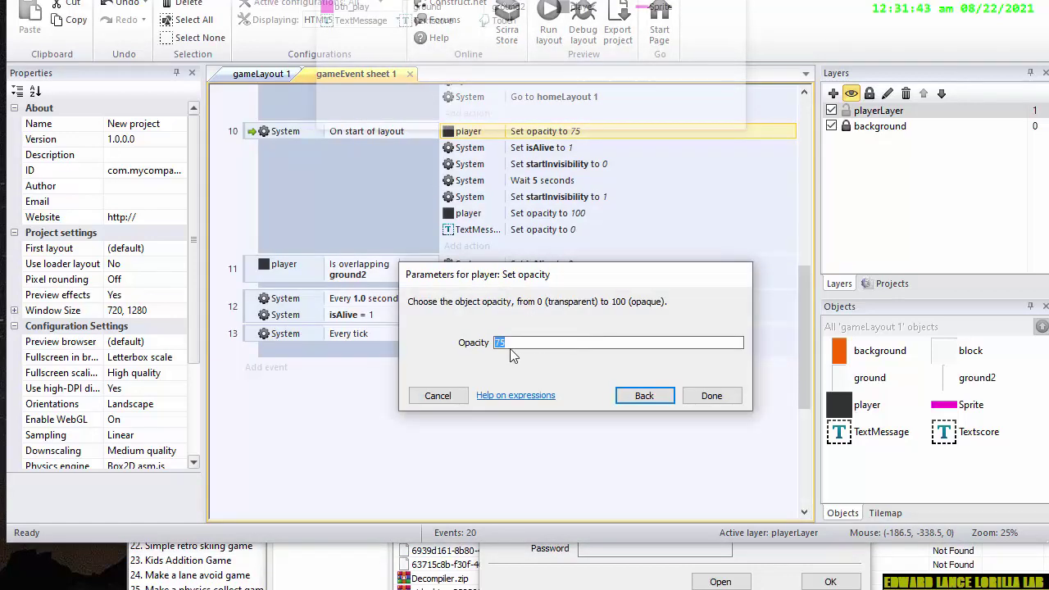
pyautogui.write('45')
pyautogui.press('Return')
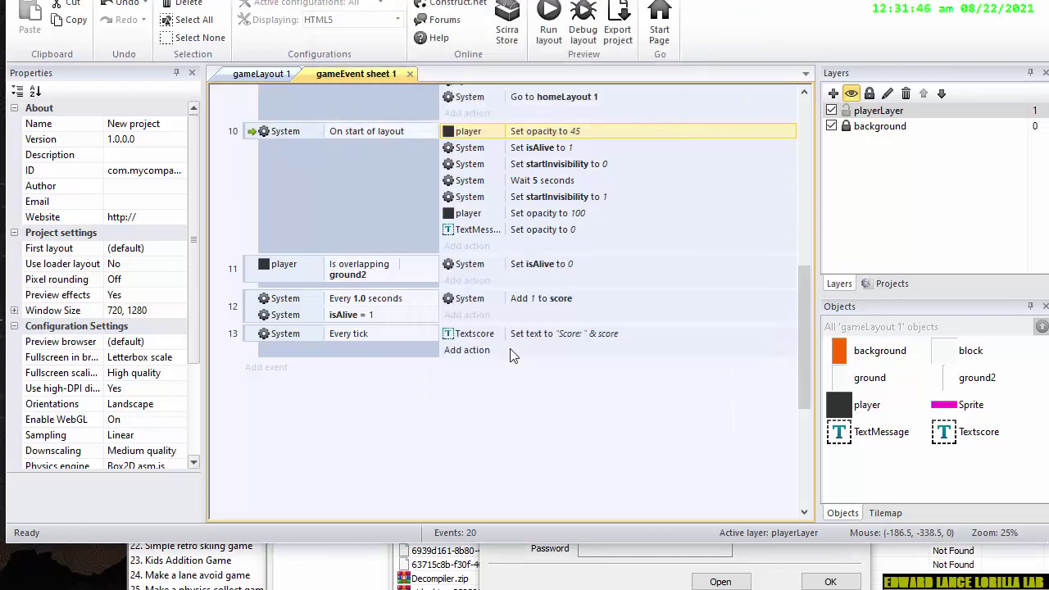
pyautogui.click(240, 77)
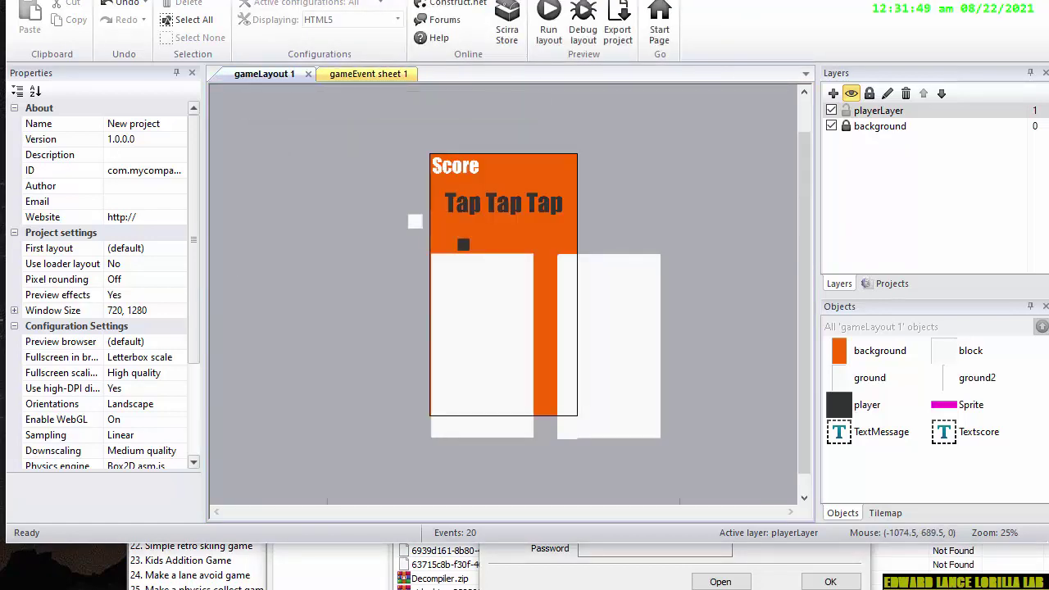
# - Search 'photoshop' in Windows Start and launch Adobe Photoshop 2020
pyautogui.press('super')
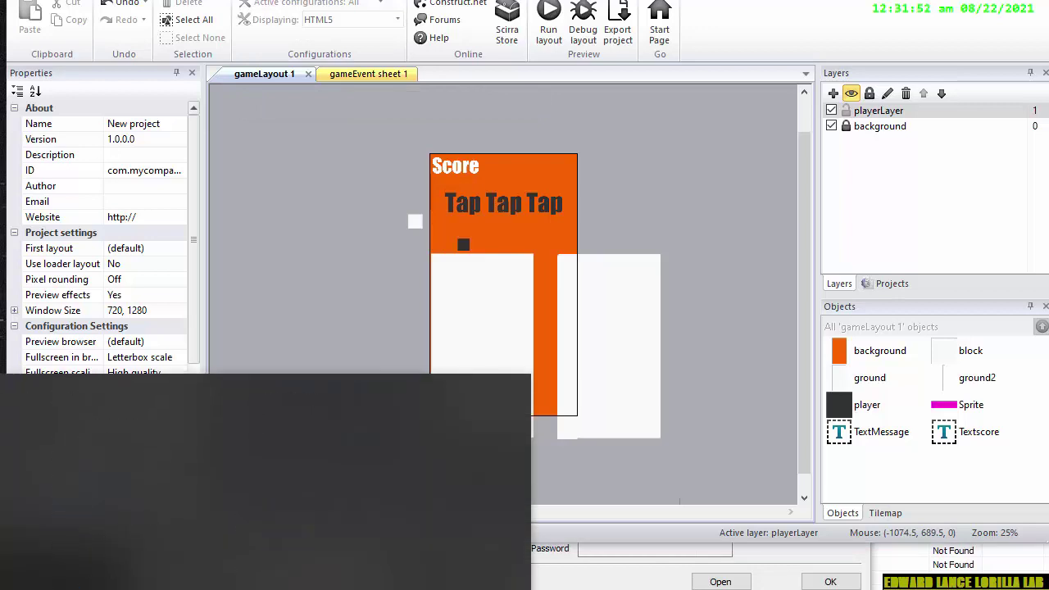
pyautogui.write('p;hoto')
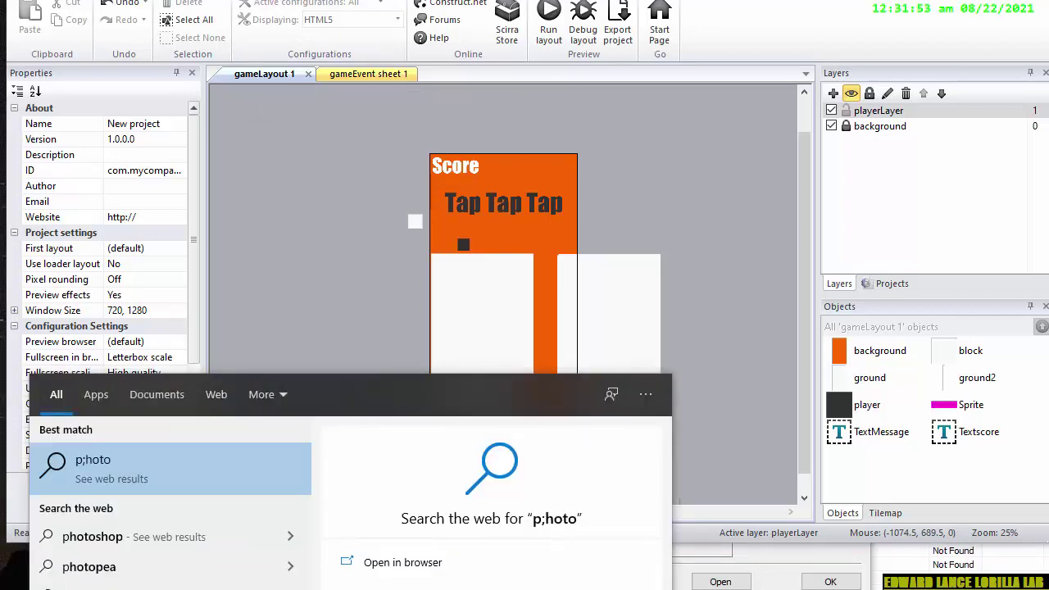
pyautogui.press('BackSpace')
pyautogui.press('BackSpace')
pyautogui.press('BackSpace')
pyautogui.write('ho')
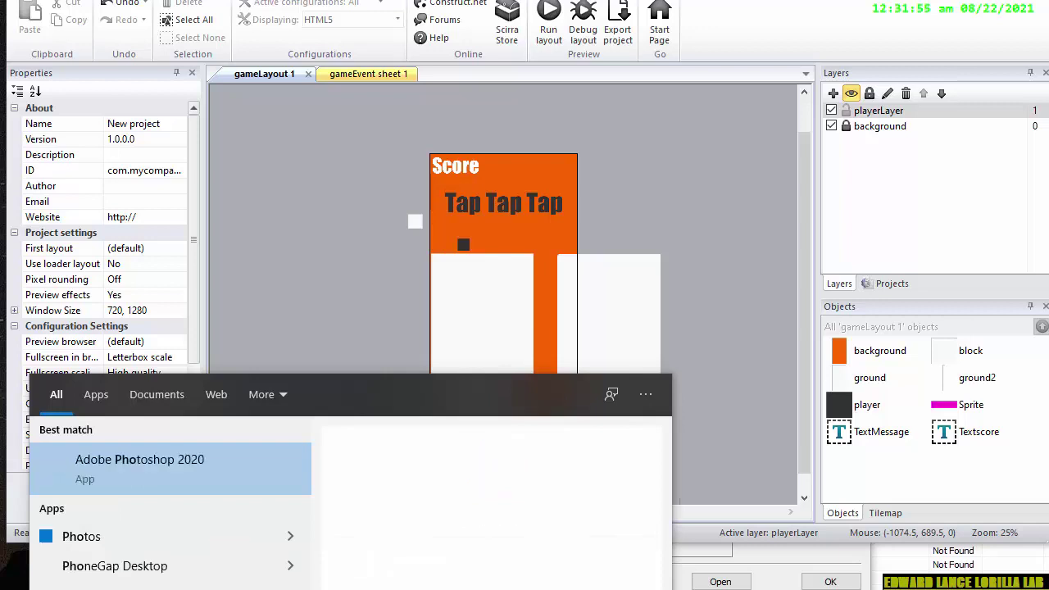
pyautogui.write('to')
pyautogui.press('Return')
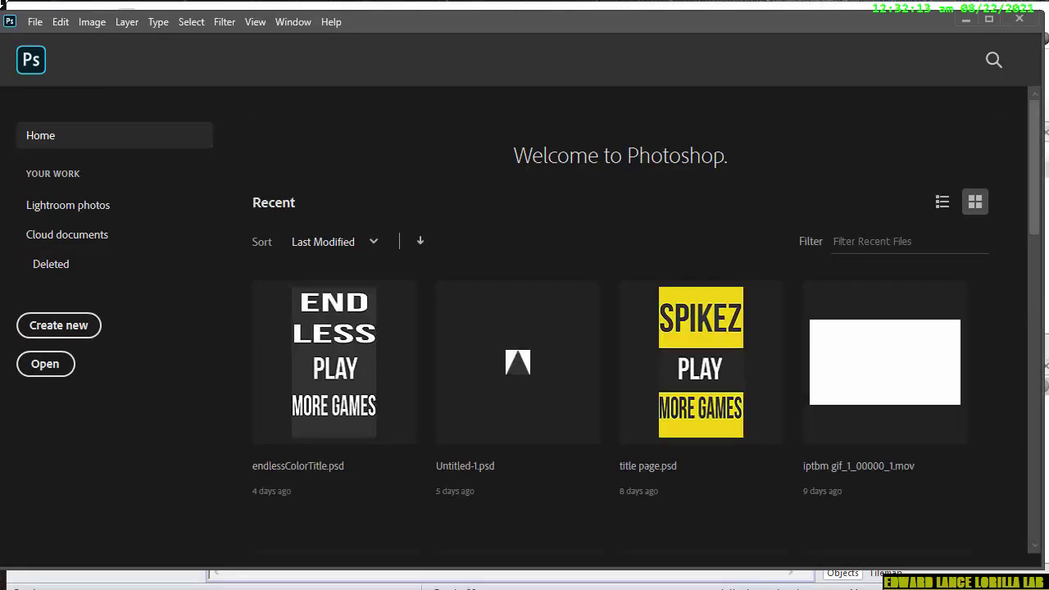
# - Create a new 720 × 1280 px document from the Photoshop welcome screen
pyautogui.click(59, 326)
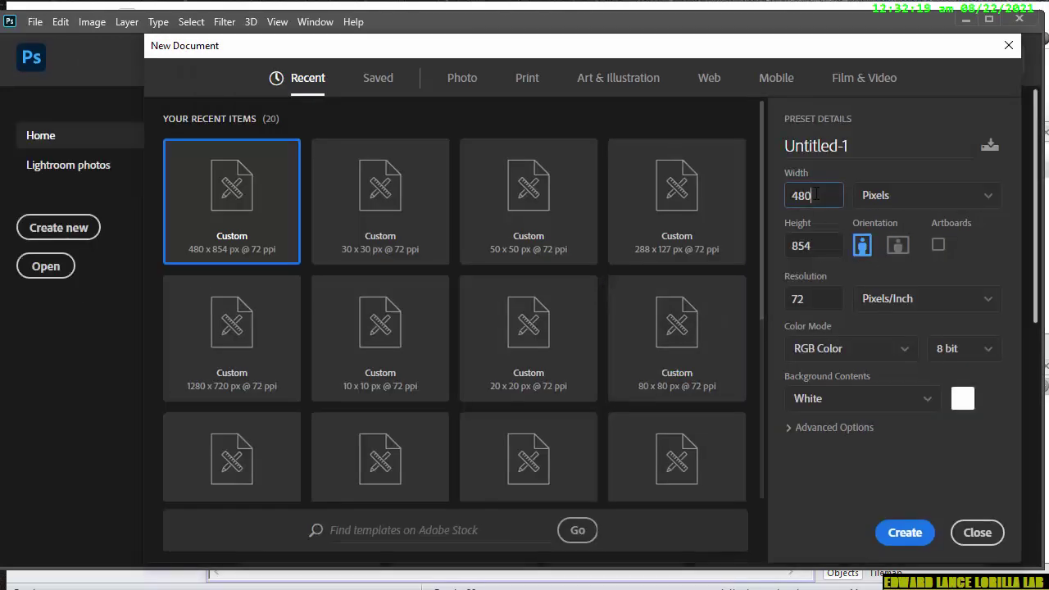
pyautogui.doubleClick(815, 195)
pyautogui.write('720')
pyautogui.press('Tab')
pyautogui.write('12')
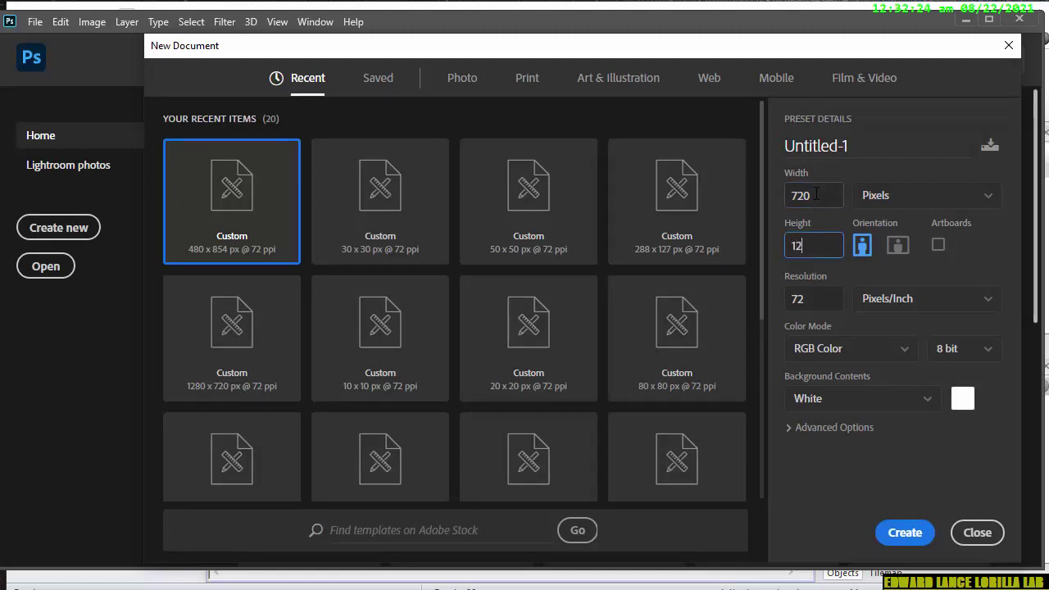
pyautogui.press('Return')
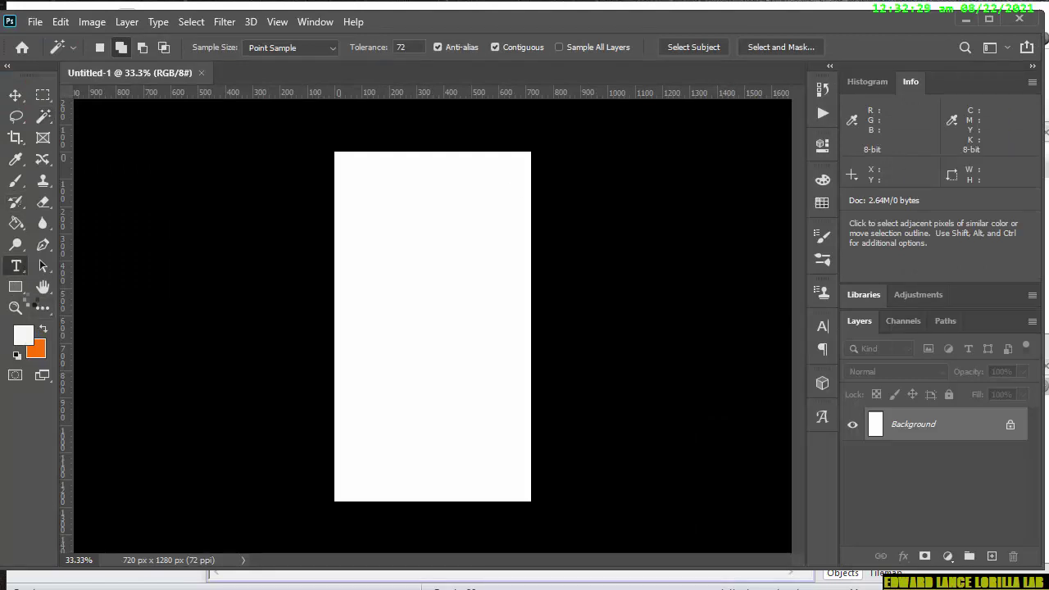
# - Write the BLOCK RUN title with the Type tool and move it to the top centre
pyautogui.click(15, 267)
pyautogui.click(15, 96)
pyautogui.click(42, 94)
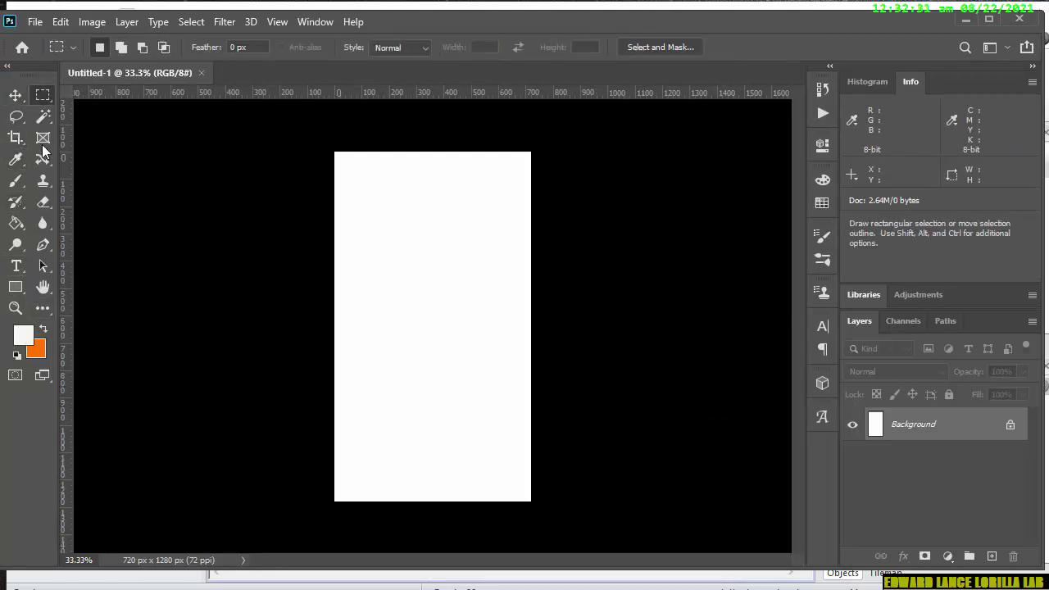
pyautogui.click(16, 266)
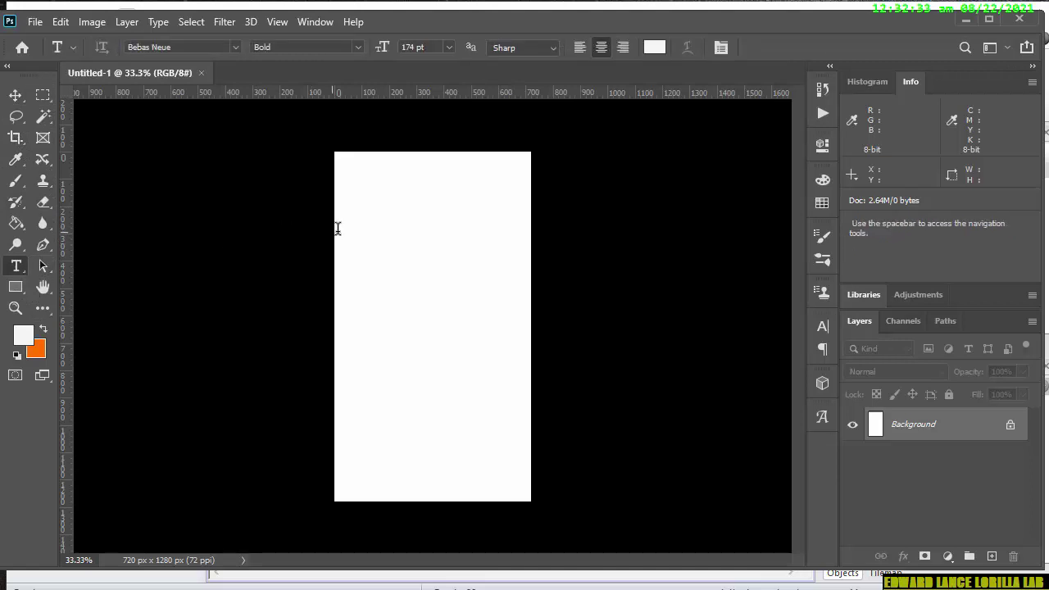
pyautogui.click(334, 227)
pyautogui.press('BackSpace')
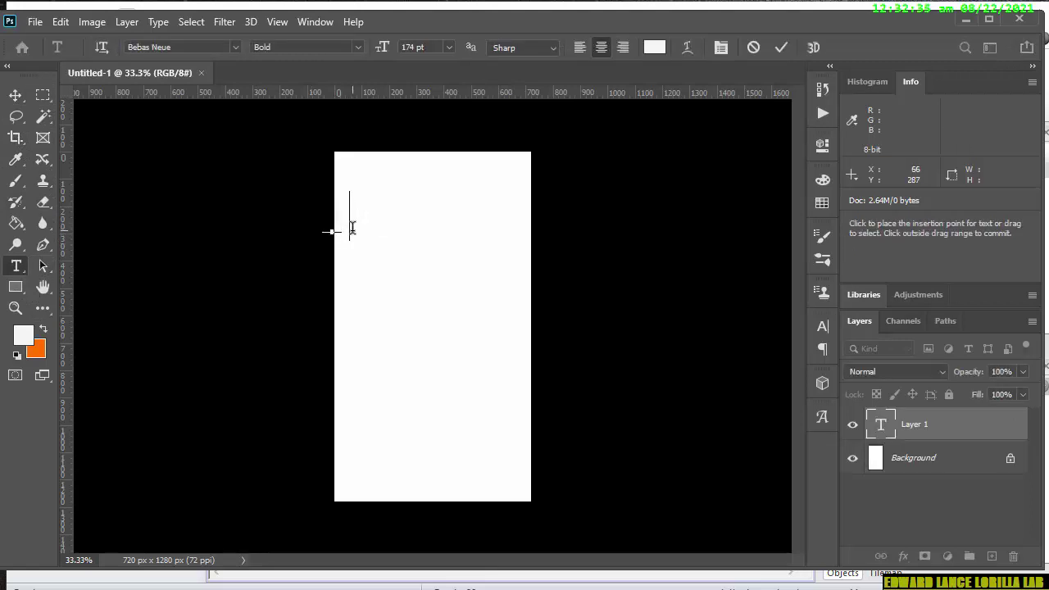
pyautogui.write('C')
pyautogui.write('Y')
pyautogui.moveTo(282, 325); pyautogui.dragTo(373, 310)
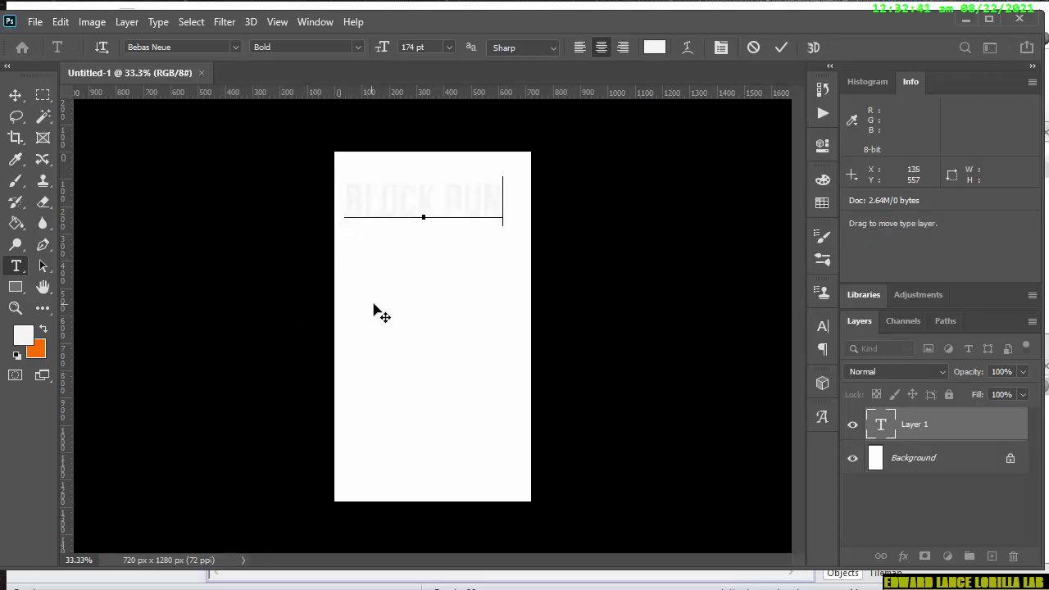
pyautogui.moveTo(352, 205); pyautogui.dragTo(616, 204)
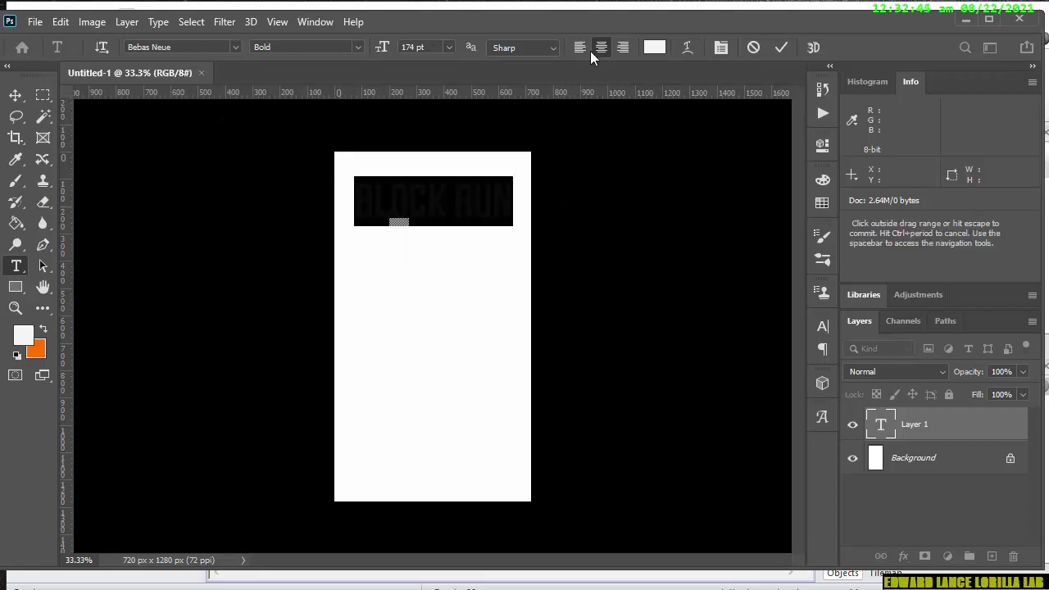
pyautogui.click(654, 48)
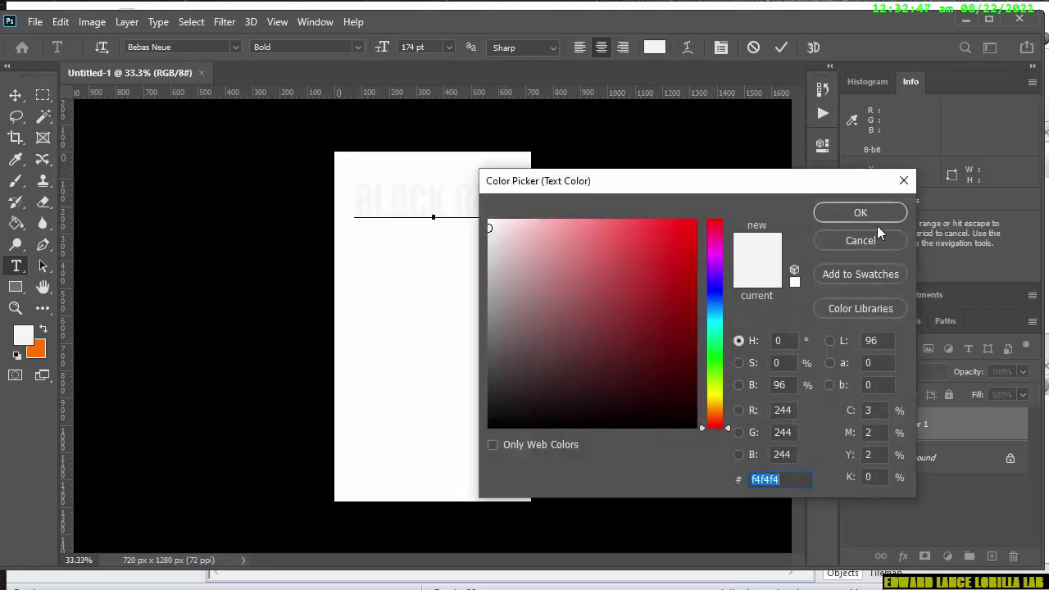
pyautogui.click(902, 182)
# - Commit the title, add an empty Layer 1 above Background, and make orange the foreground
pyautogui.click(876, 465)
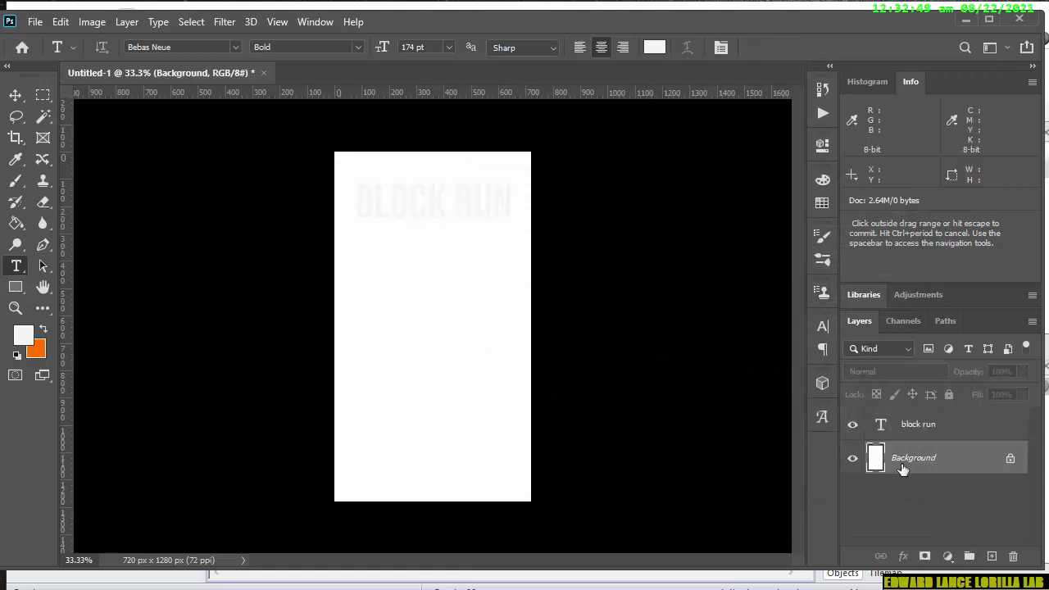
pyautogui.click(992, 557)
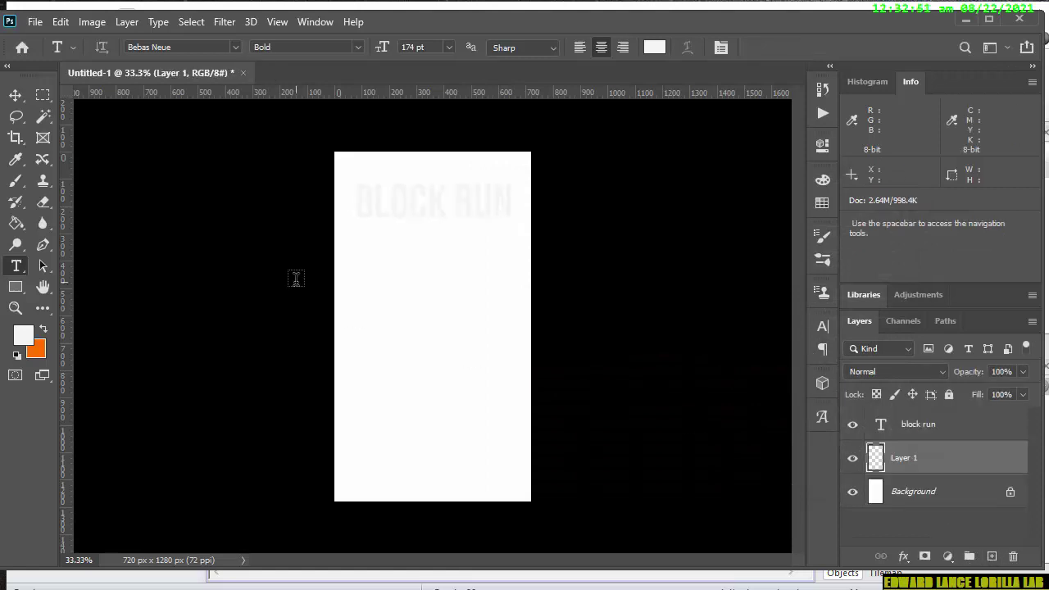
pyautogui.click(43, 330)
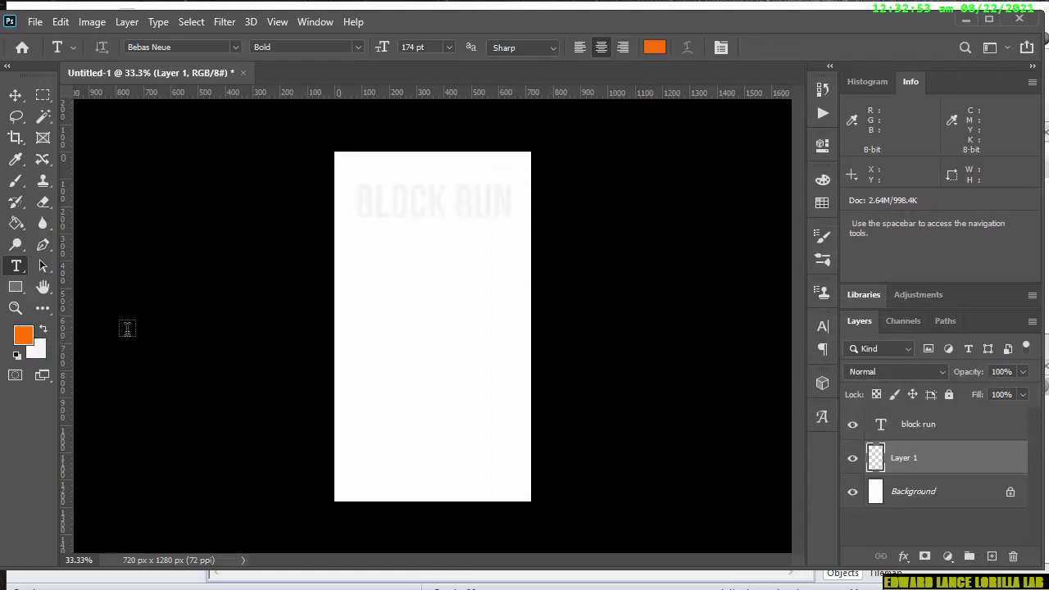
# - Fill Layer 1 with orange and recolour the BLOCK RUN title dark grey (50, 50, 50)
pyautogui.click(16, 224)
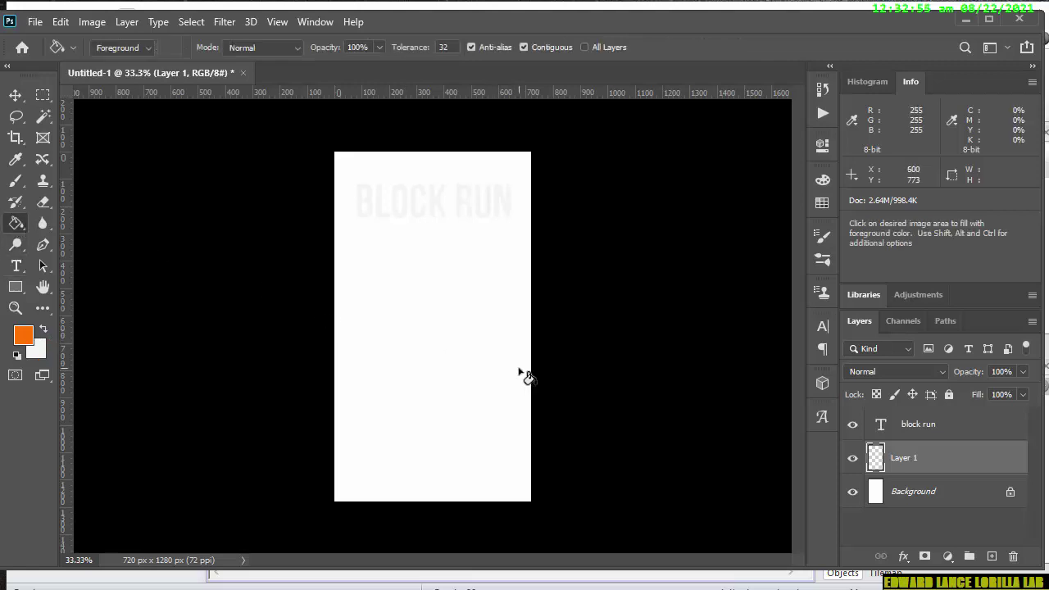
pyautogui.click(461, 359)
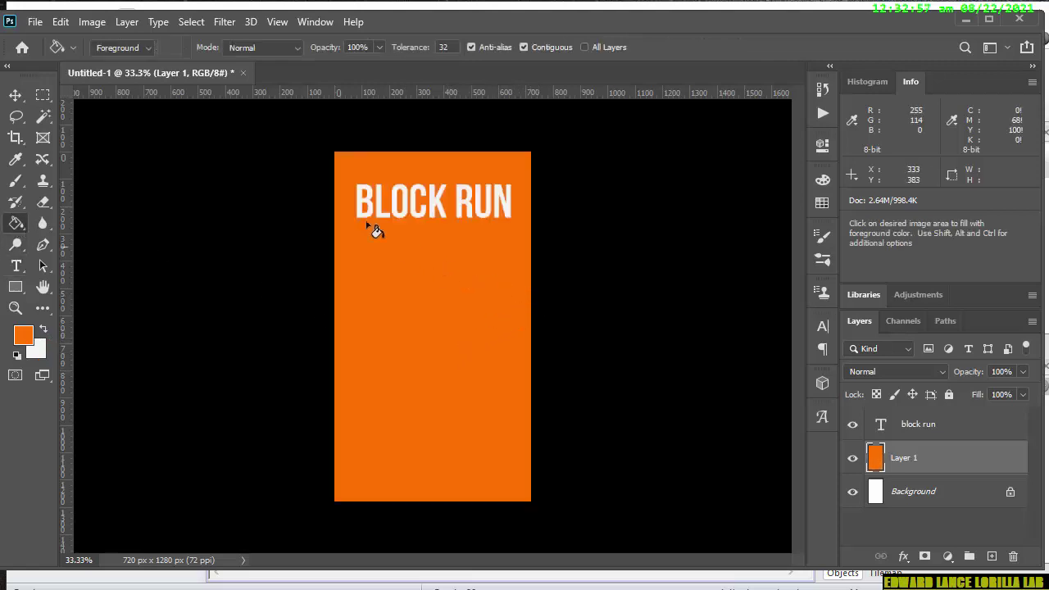
pyautogui.doubleClick(879, 426)
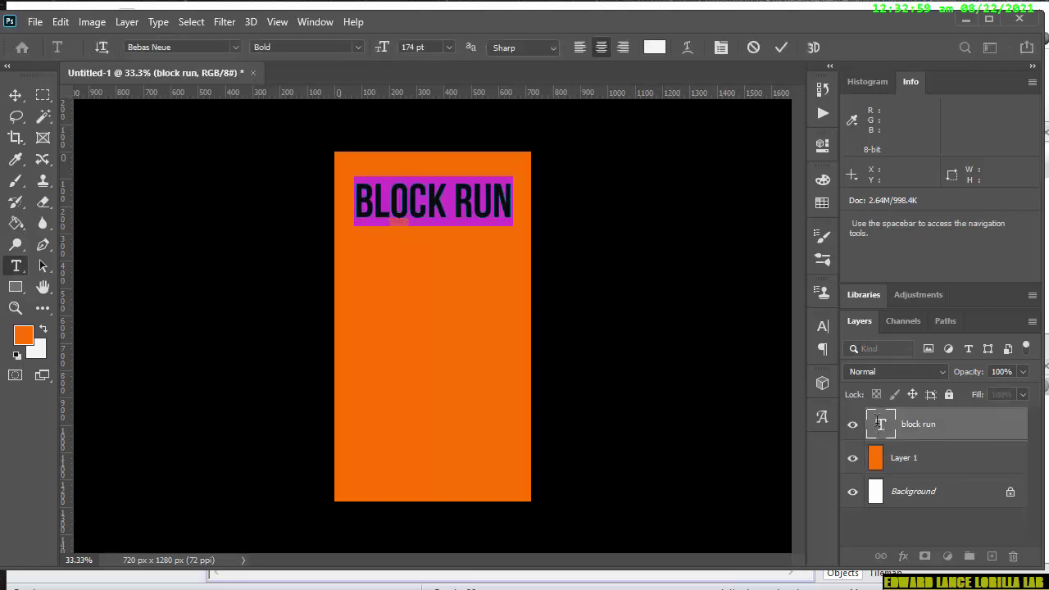
pyautogui.click(655, 48)
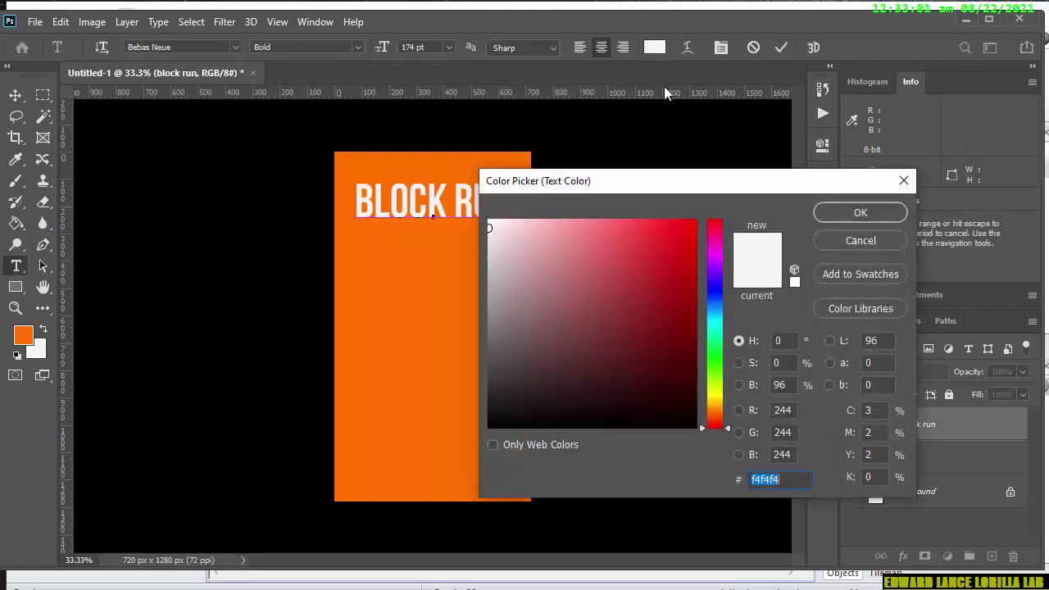
pyautogui.click(783, 410)
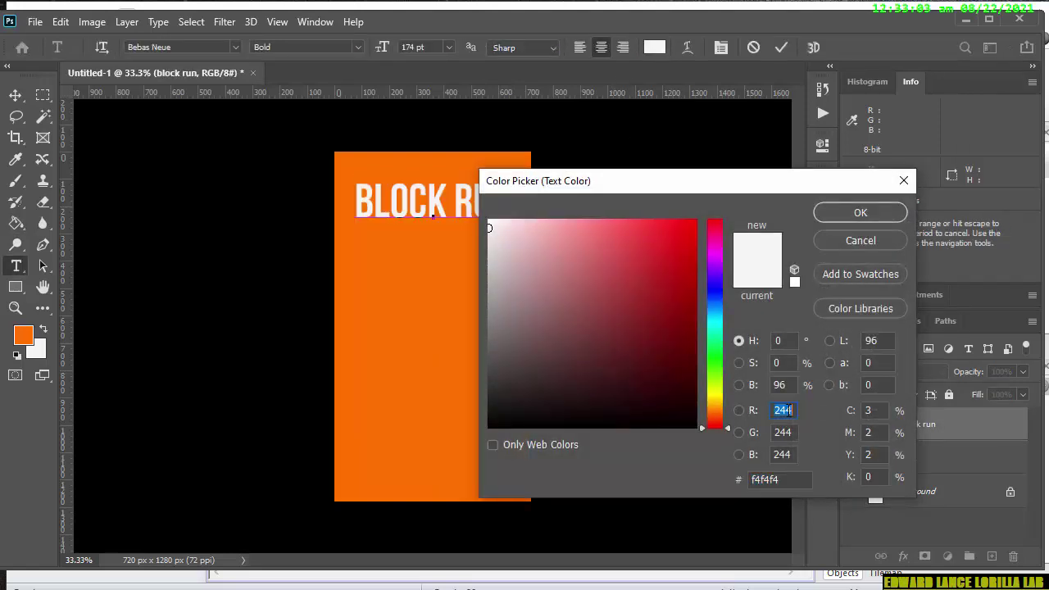
pyautogui.write('50')
pyautogui.press('Tab')
pyautogui.write('50')
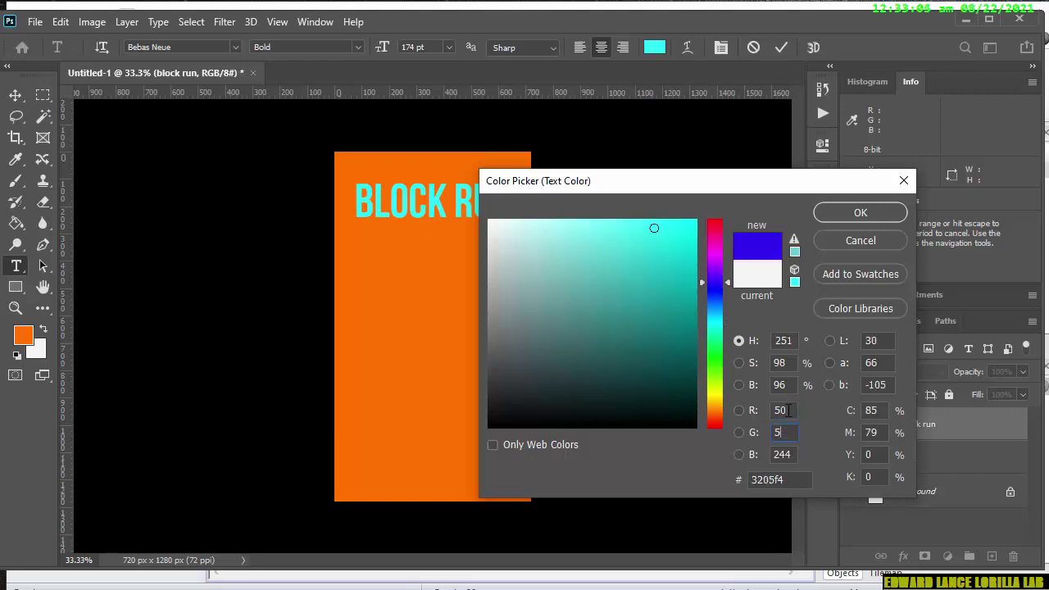
pyautogui.press('Tab')
pyautogui.write('5')
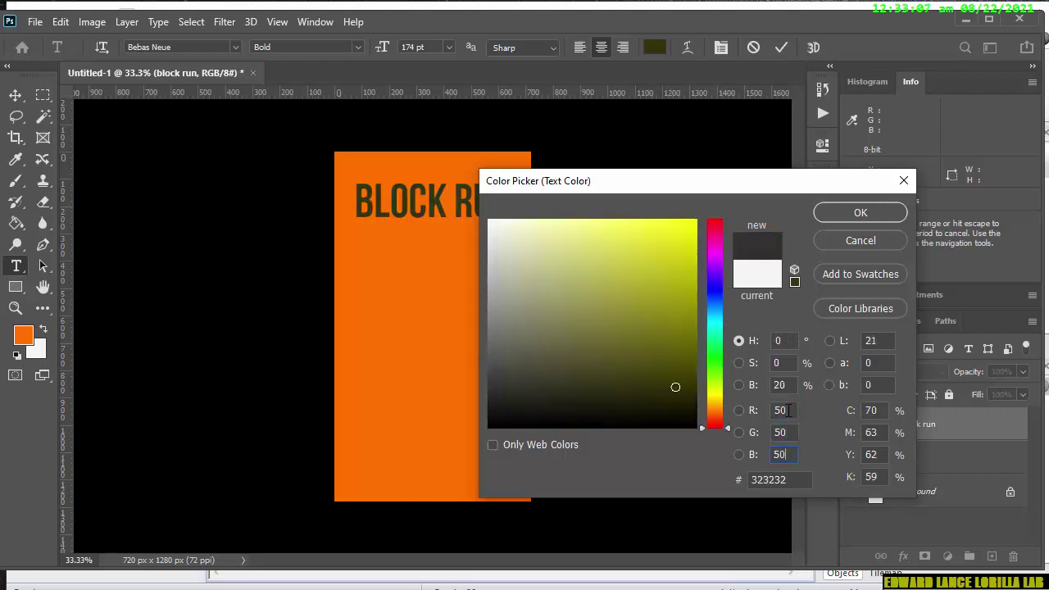
pyautogui.write('0')
pyautogui.press('Return')
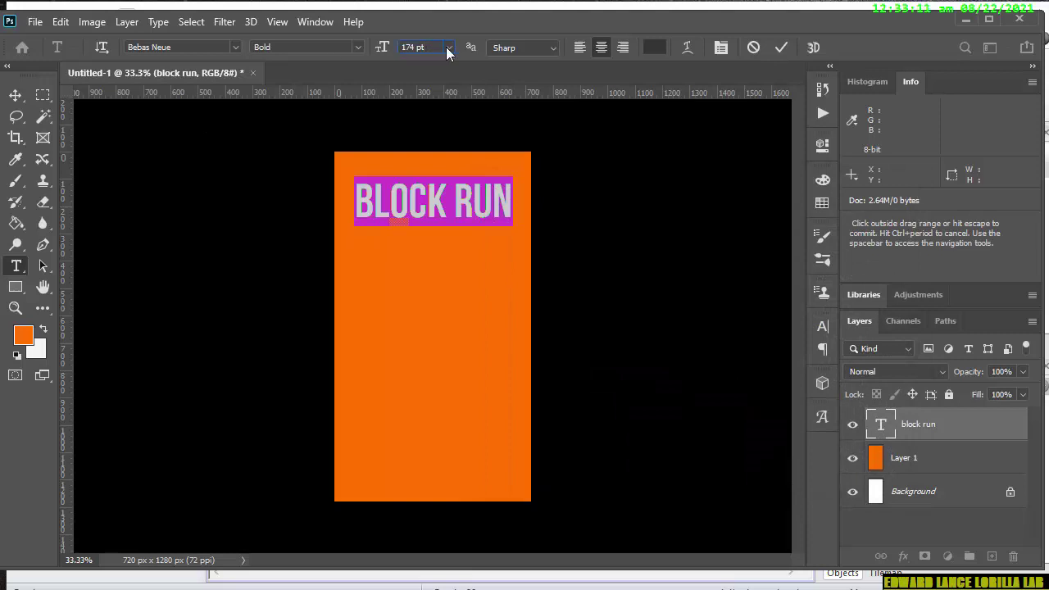
# - Raise the BLOCK RUN font size to 210 pt and commit the text
pyautogui.scroll(8, 446, 47)
pyautogui.scroll(10, 446, 46)
pyautogui.scroll(13, 446, 47)
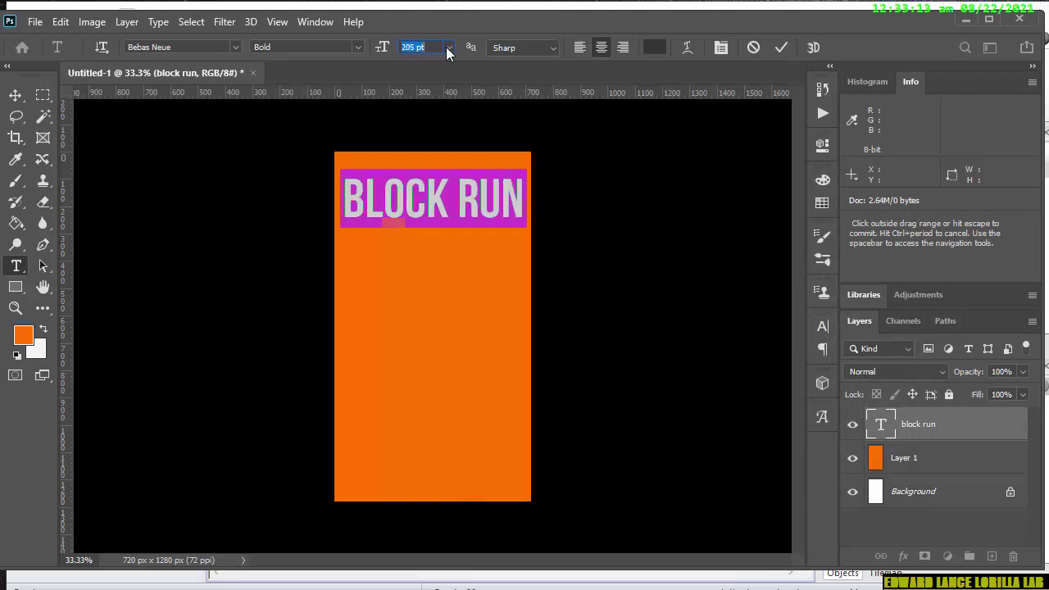
pyautogui.scroll(5, 446, 46)
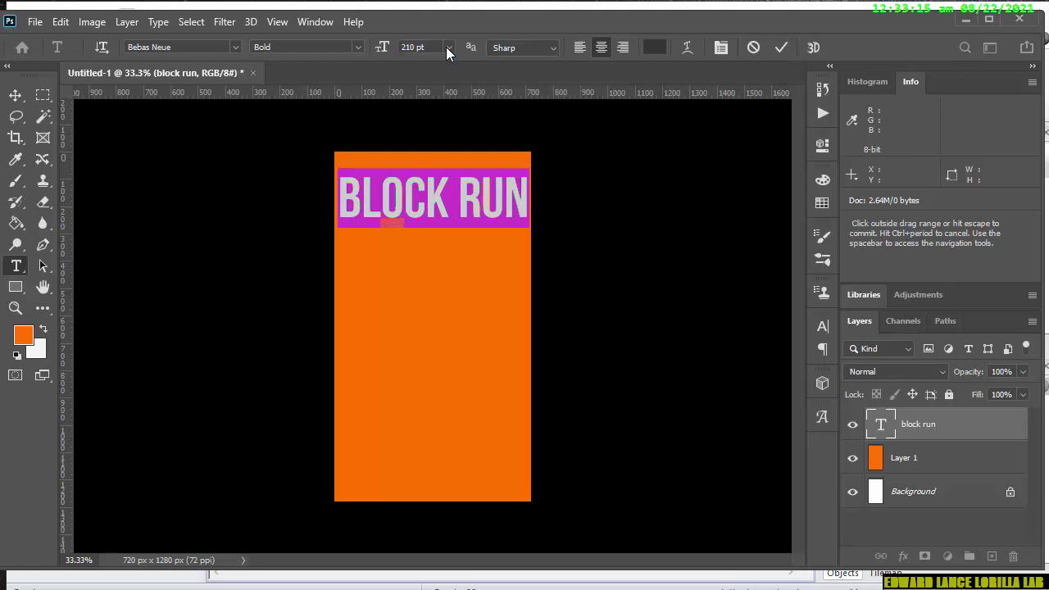
pyautogui.click(493, 176)
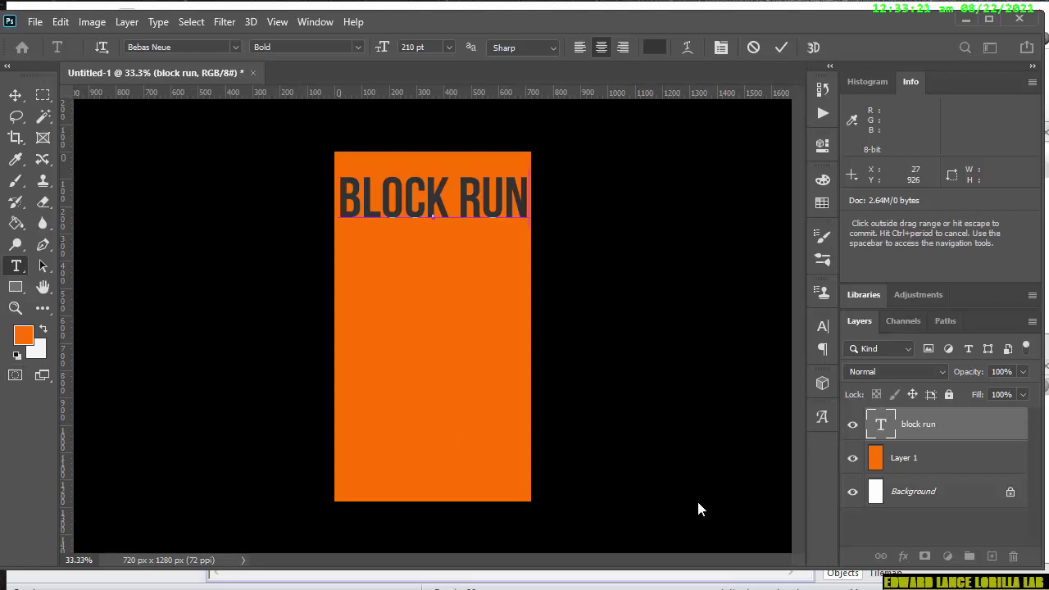
pyautogui.press('Escape')
# - Type the word PLAY as a new text layer below the title
pyautogui.press('g')
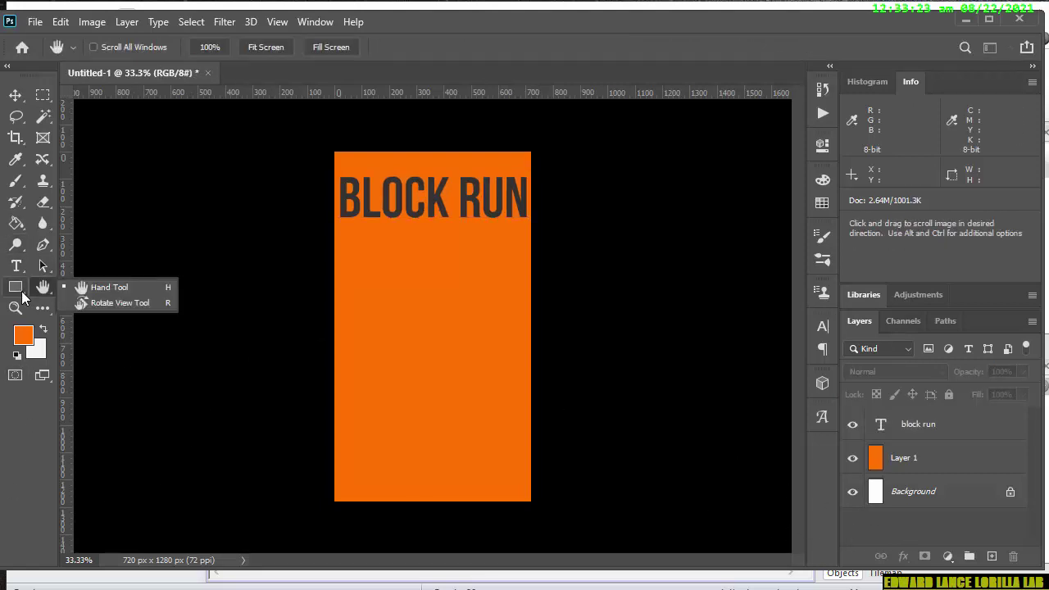
pyautogui.click(16, 266)
pyautogui.click(354, 301)
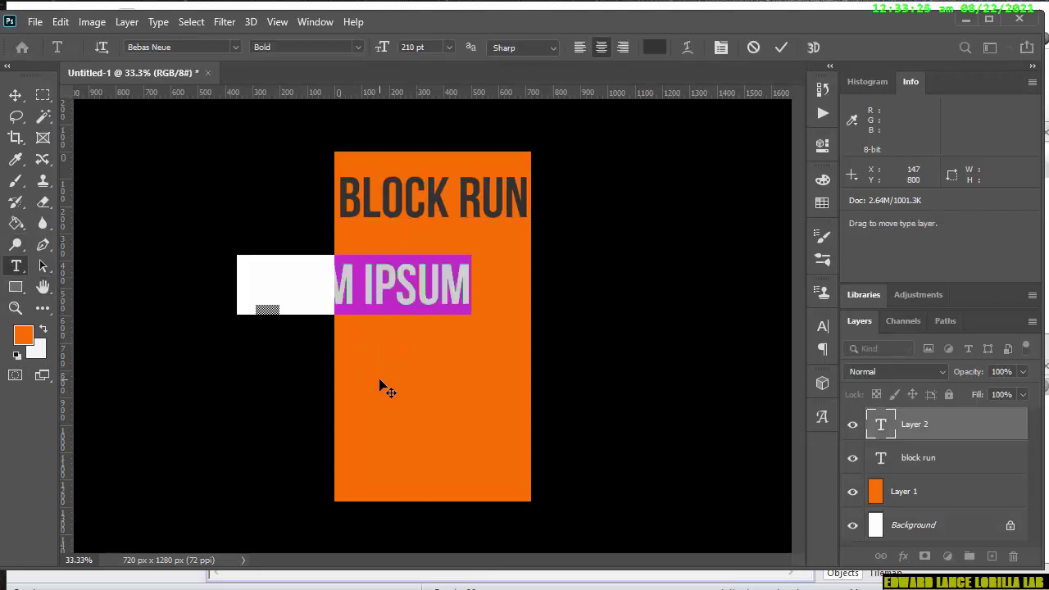
pyautogui.write('PL')
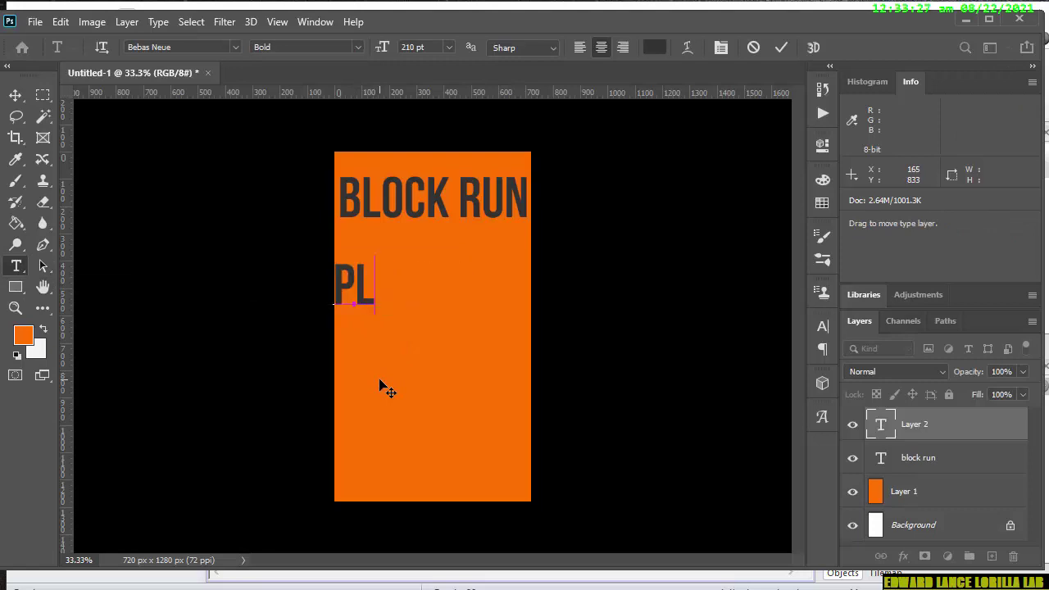
pyautogui.write('AY')
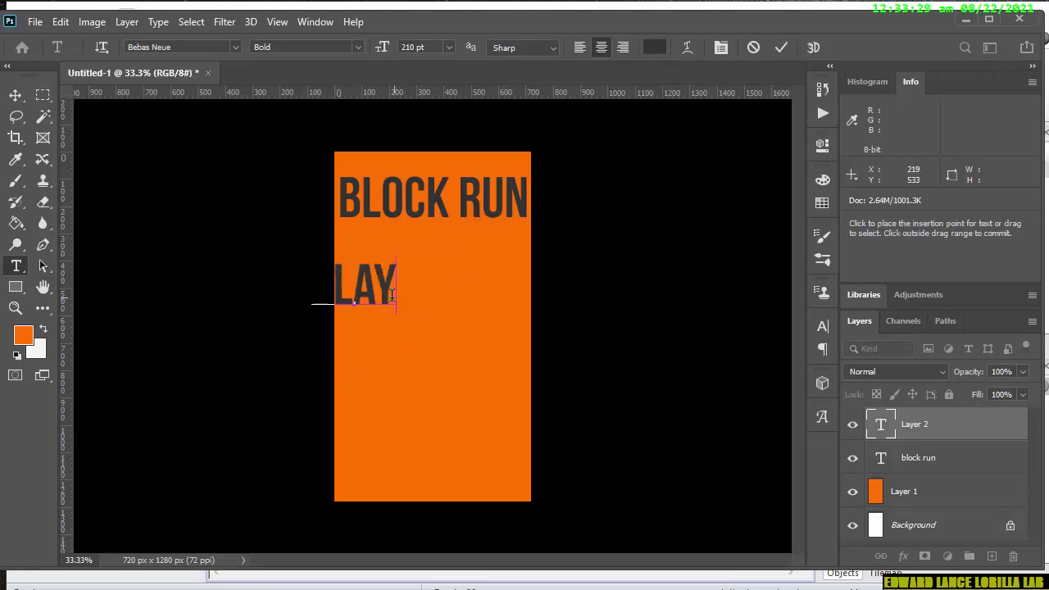
pyautogui.moveTo(390, 293); pyautogui.dragTo(187, 300)
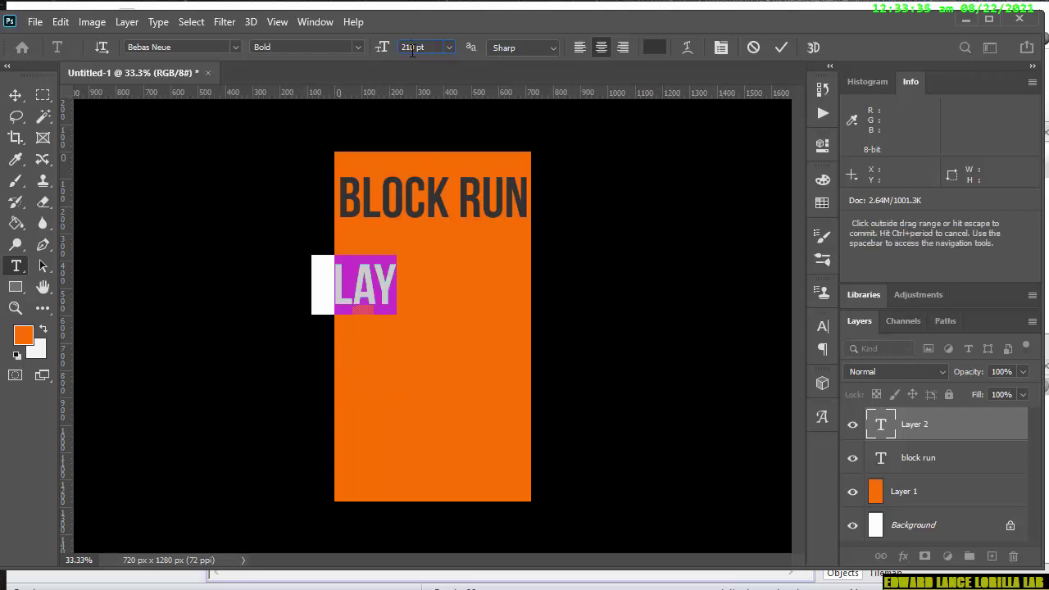
# - Enlarge the PLAY text to 415 pt and shift it onto the canvas
pyautogui.scroll(2, 412, 49)
pyautogui.scroll(1, 412, 49)
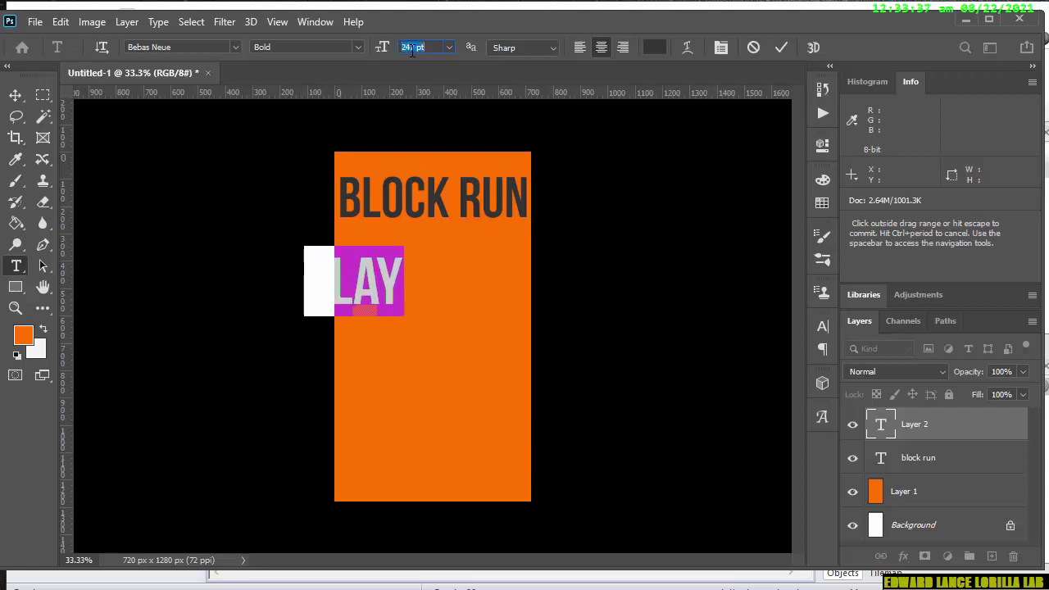
pyautogui.scroll(2, 412, 49)
pyautogui.scroll(1, 412, 49)
pyautogui.scroll(2, 413, 50)
pyautogui.scroll(1, 412, 49)
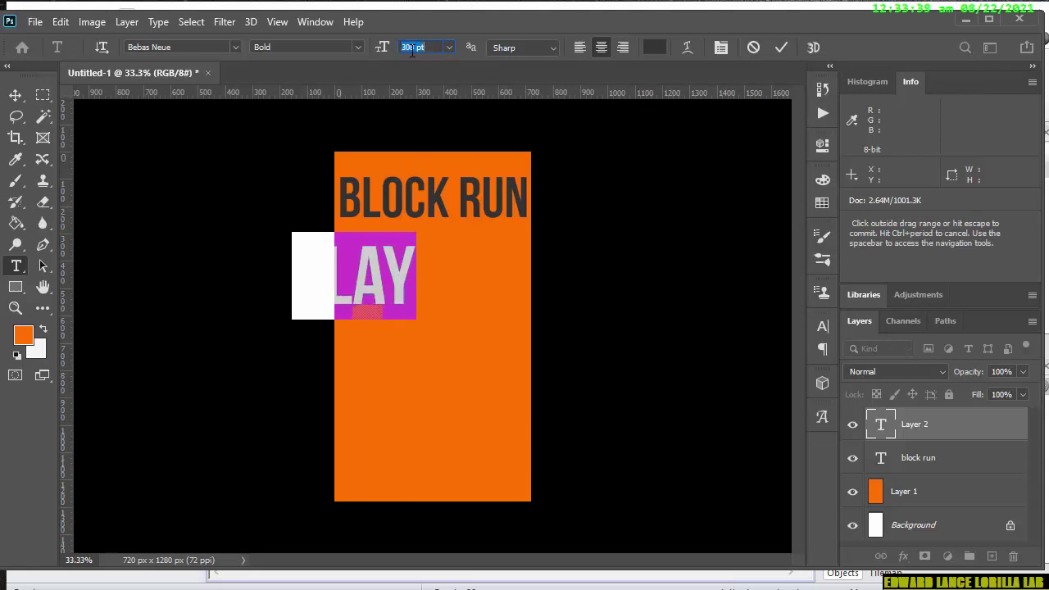
pyautogui.scroll(2, 413, 49)
pyautogui.scroll(1, 412, 49)
pyautogui.scroll(2, 413, 49)
pyautogui.scroll(1, 412, 49)
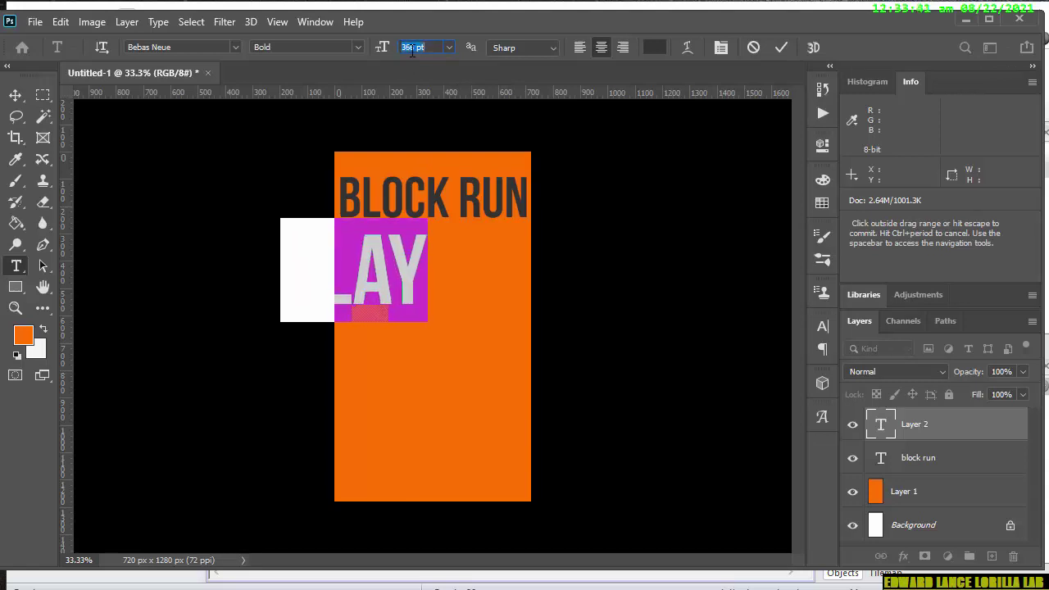
pyautogui.scroll(2, 412, 49)
pyautogui.scroll(1, 412, 49)
pyautogui.scroll(2, 412, 49)
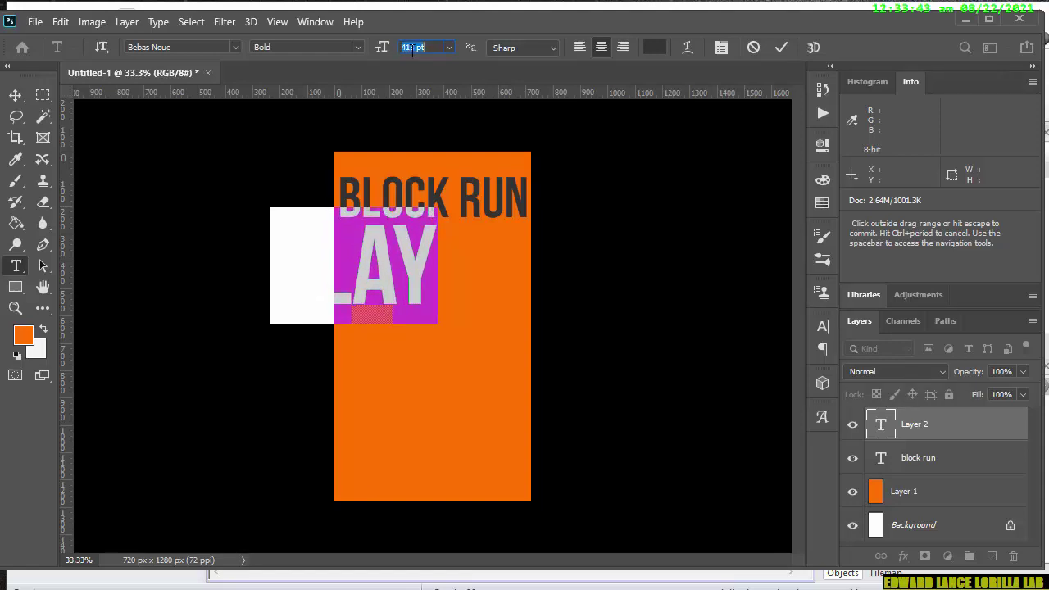
pyautogui.moveTo(297, 479)
pyautogui.mouseDown()
pyautogui.moveTo(414, 496)
pyautogui.moveTo(341, 510)
pyautogui.mouseUp()
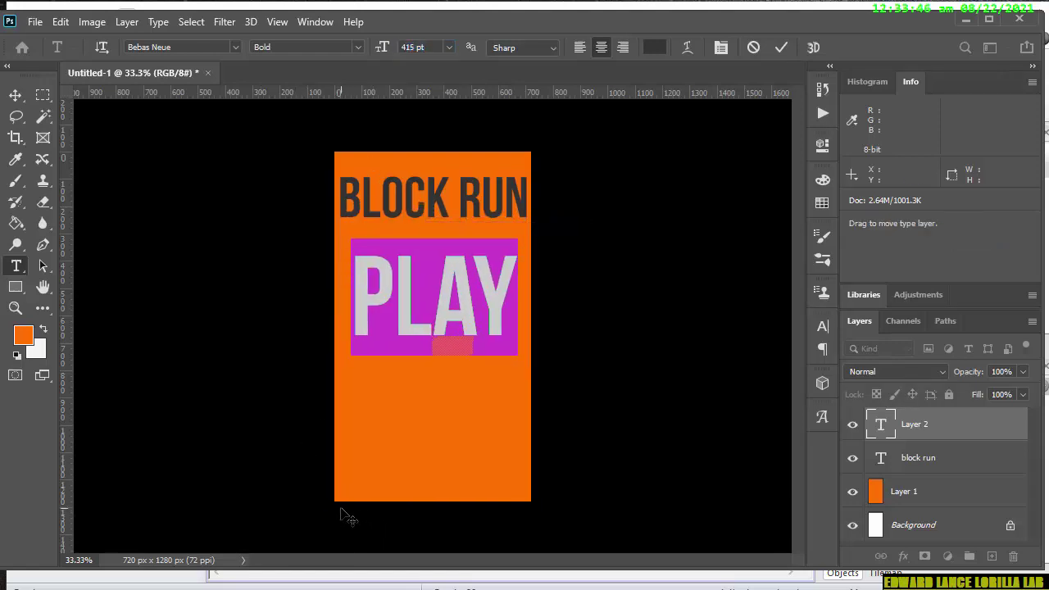
pyautogui.click(422, 46)
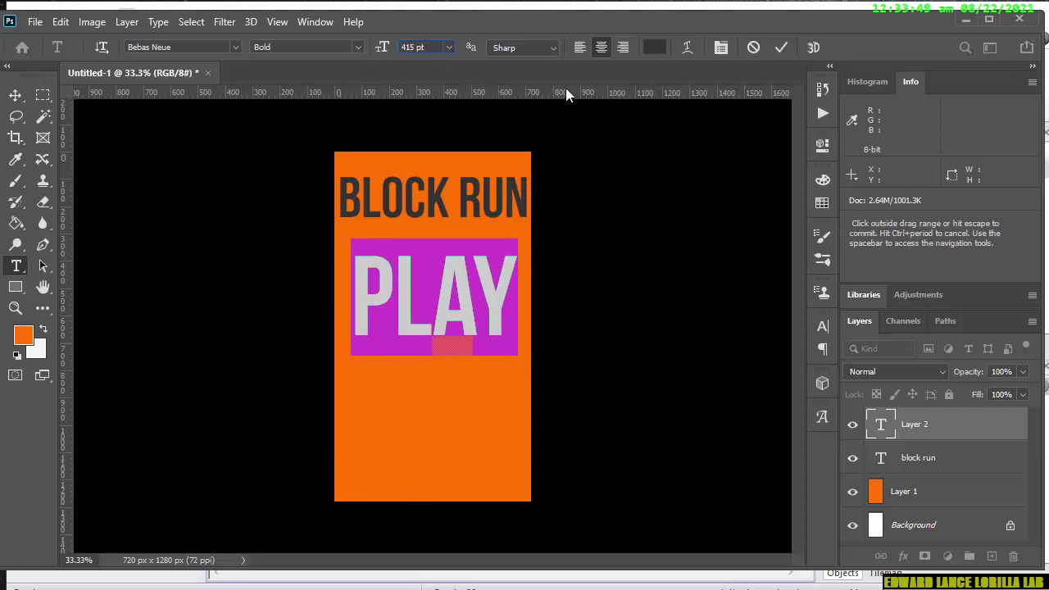
# - Make the PLAY text white in the Color Picker and commit it
pyautogui.click(652, 48)
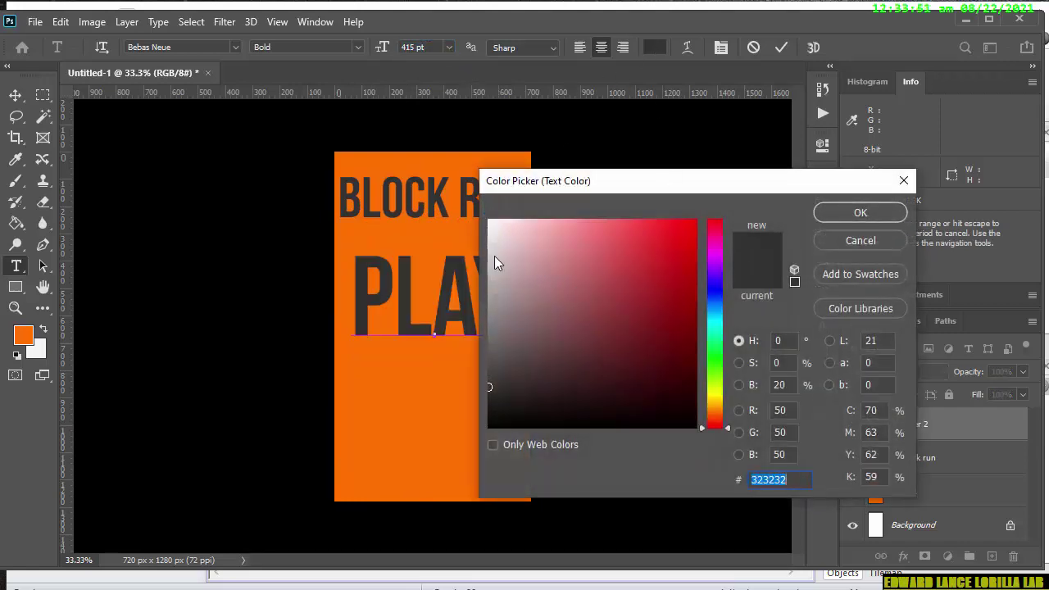
pyautogui.click(776, 412)
pyautogui.write('249')
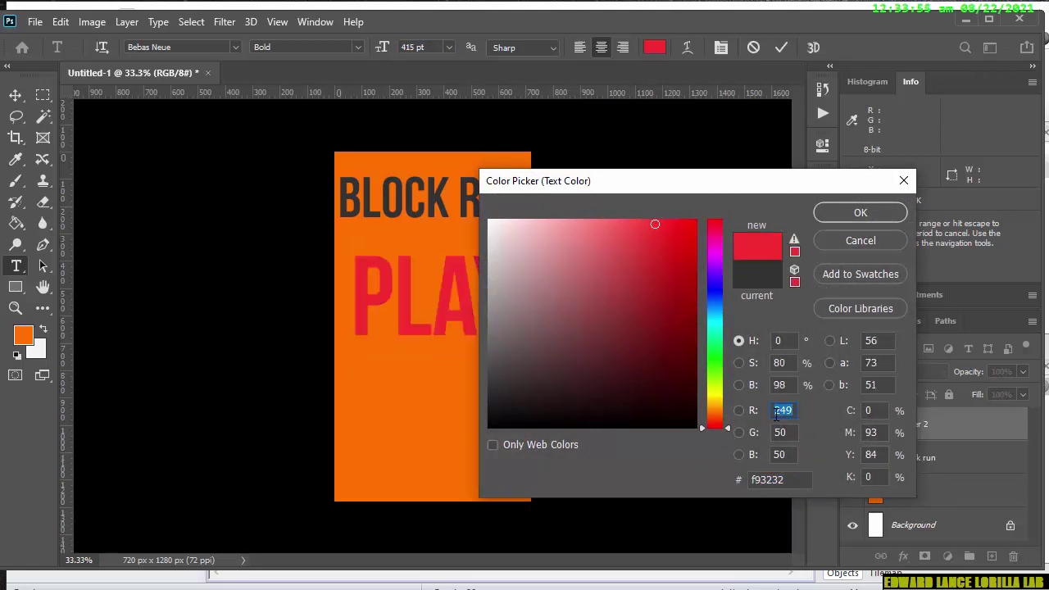
pyautogui.press('Up')
pyautogui.write('2')
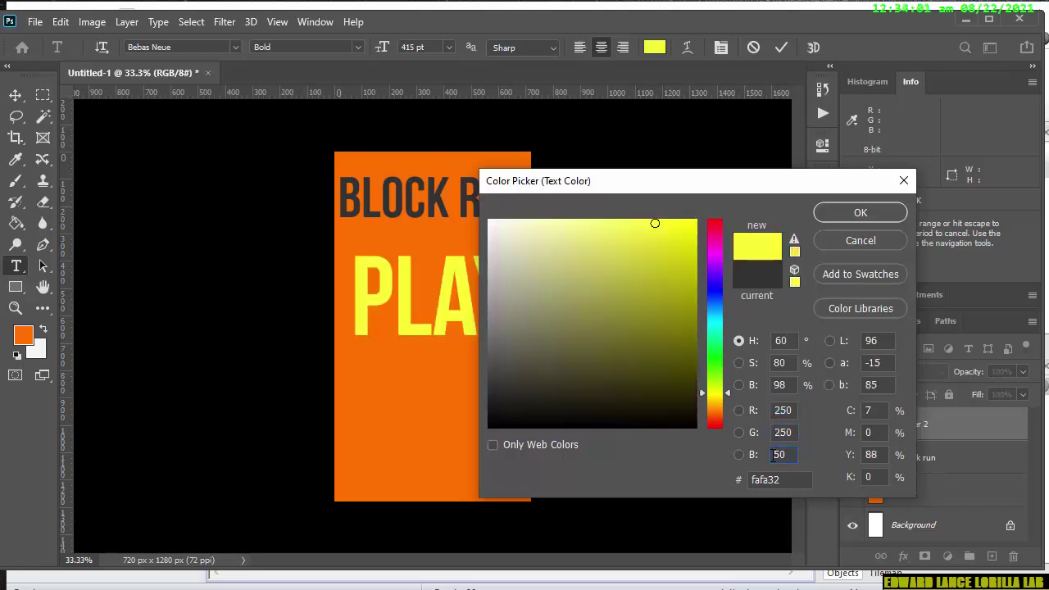
pyautogui.write('2')
pyautogui.click(869, 219)
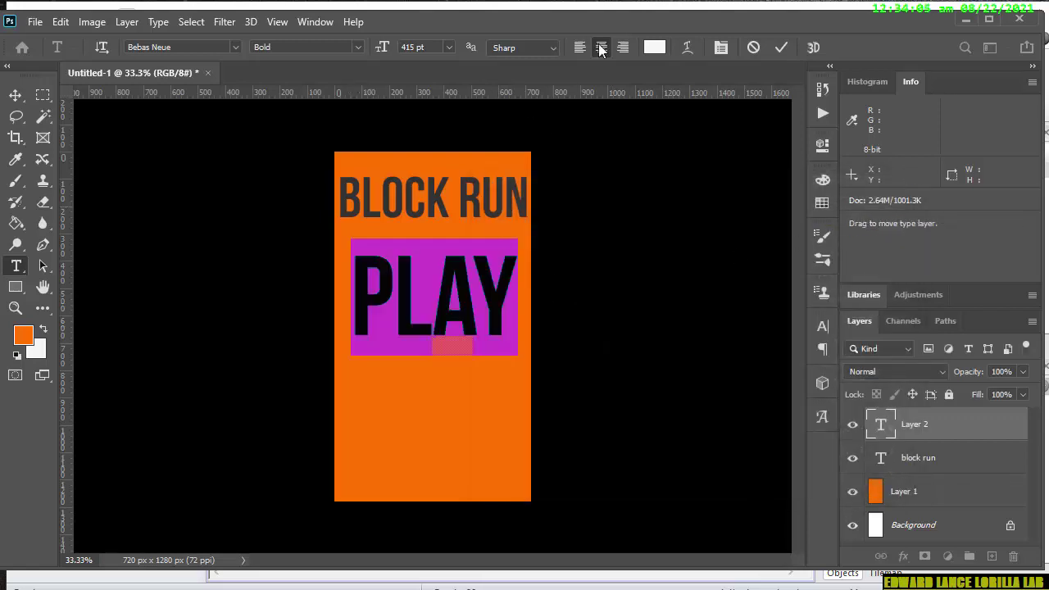
pyautogui.click(780, 49)
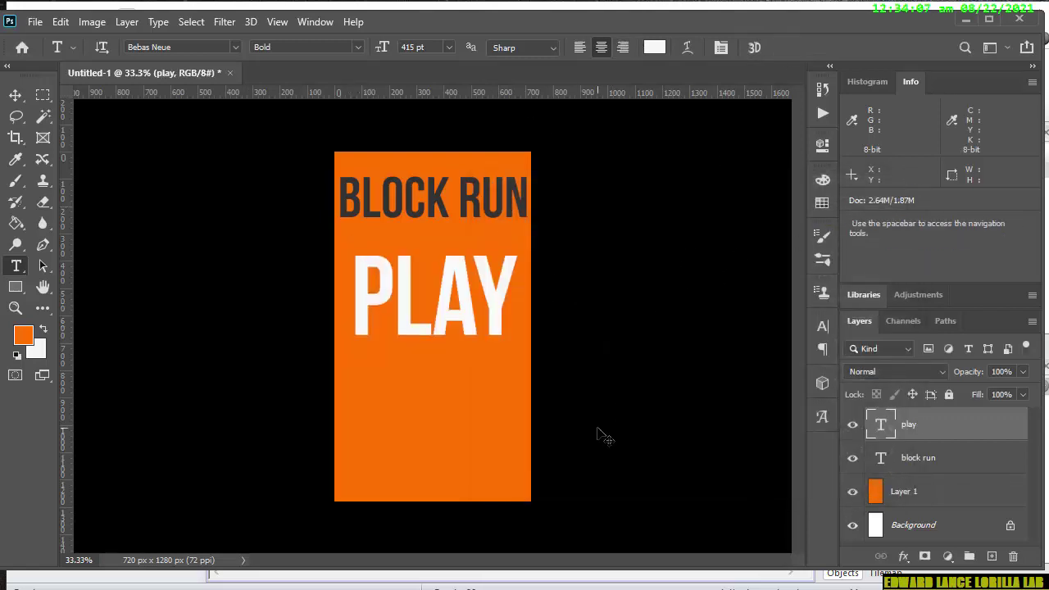
# - Free-transform the PLAY text up to about 479 pt, spanning nearly the full canvas width
pyautogui.hotkey('ctrl', 't')
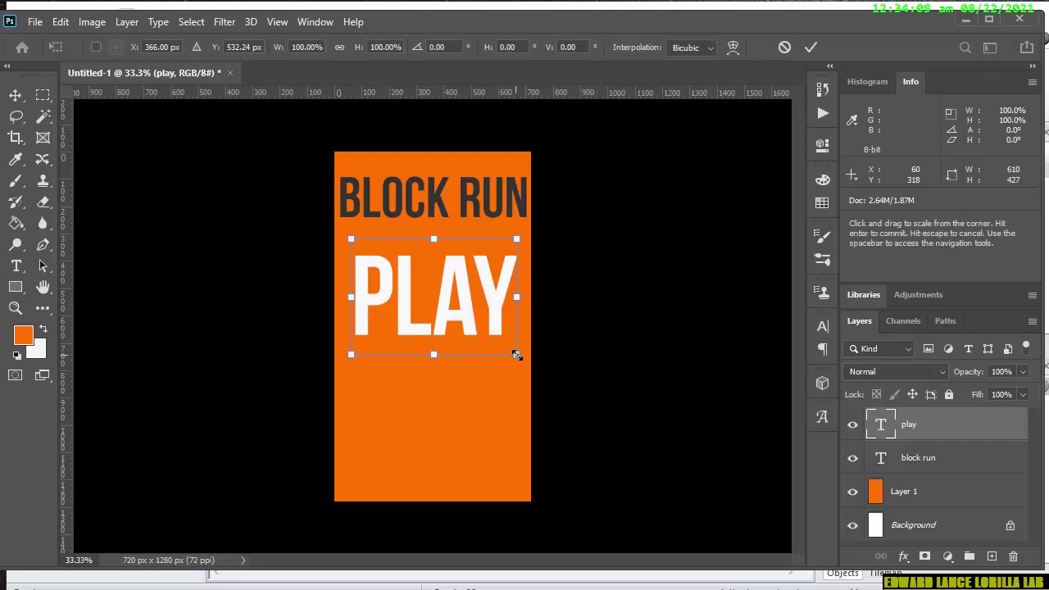
pyautogui.moveTo(518, 354); pyautogui.dragTo(526, 363)
pyautogui.rightClick(523, 364)
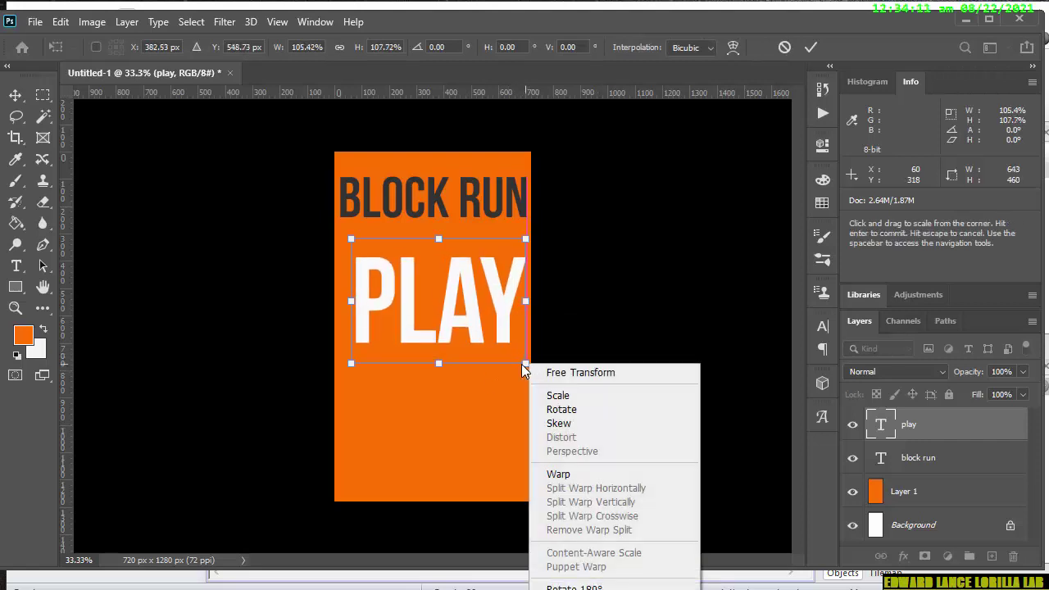
pyautogui.click(349, 365)
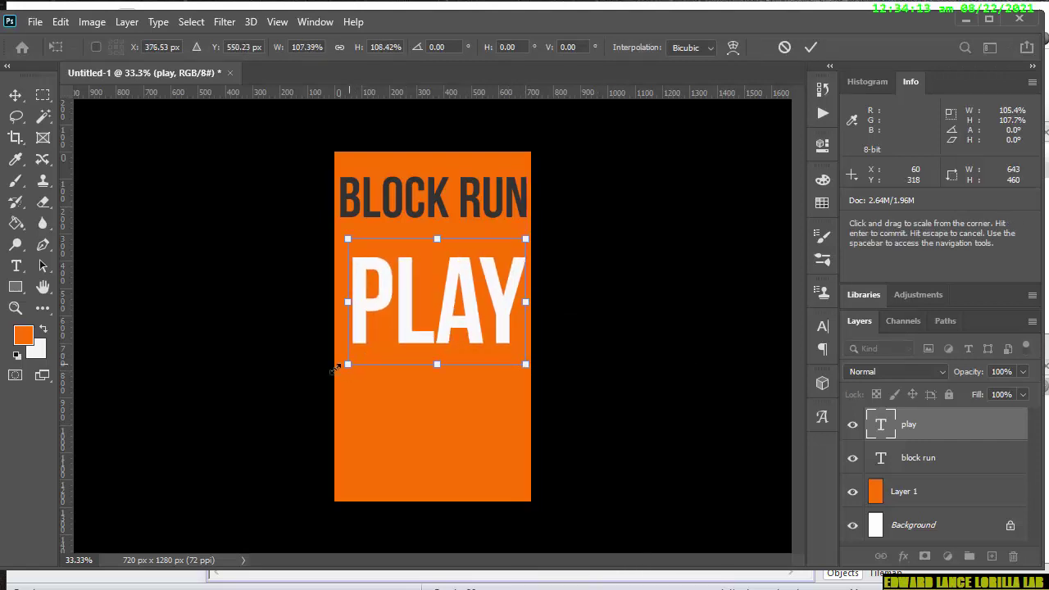
pyautogui.rightClick(346, 365)
pyautogui.moveTo(348, 365); pyautogui.dragTo(339, 375)
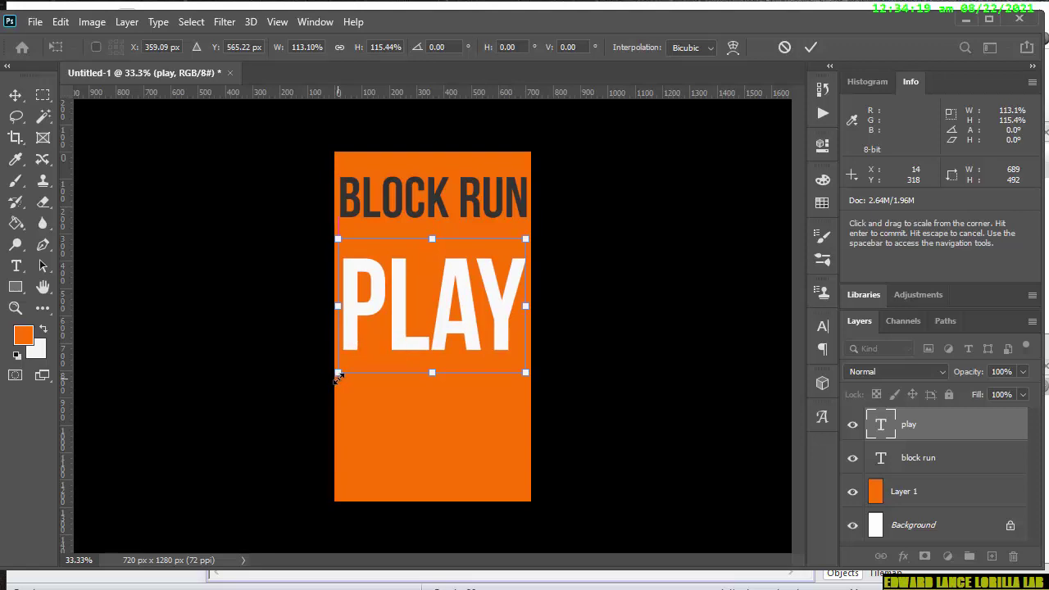
pyautogui.click(811, 46)
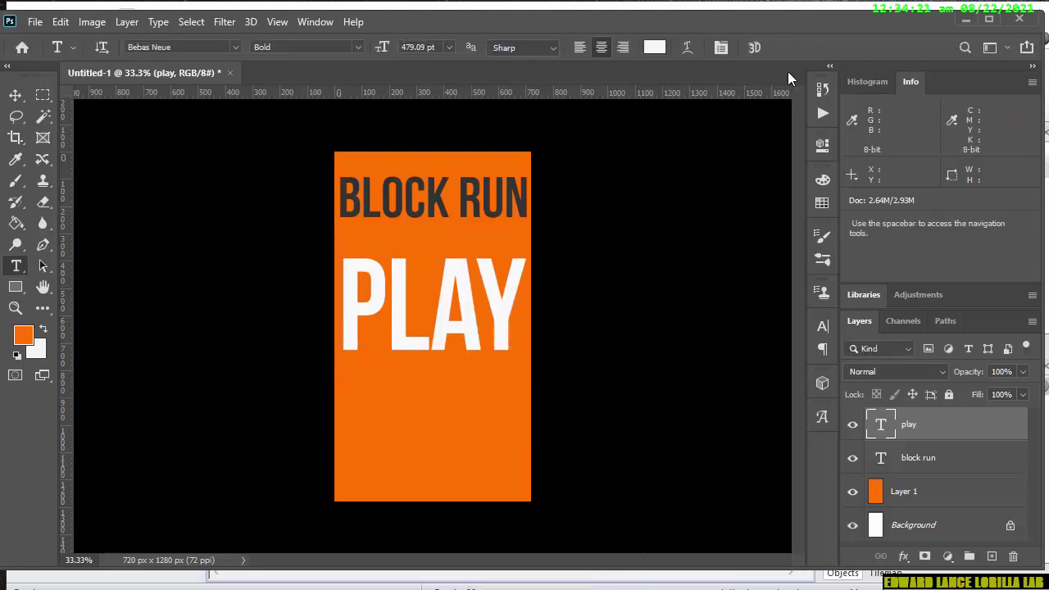
pyautogui.rightClick(497, 344)
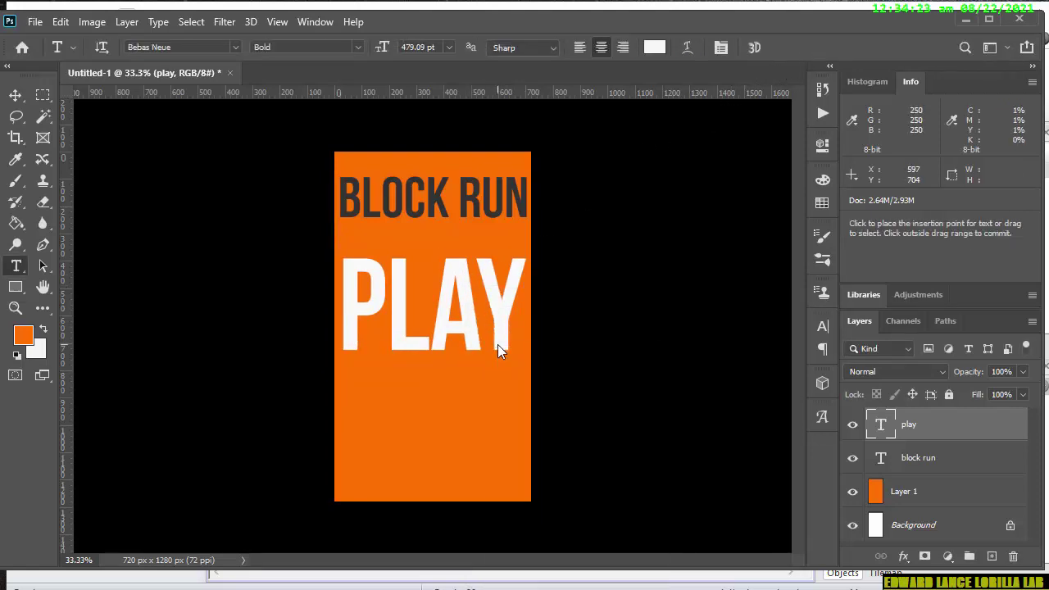
# - Type a new 'MORE GAMES' text layer below PLAY on the orange title card
pyautogui.click(267, 358)
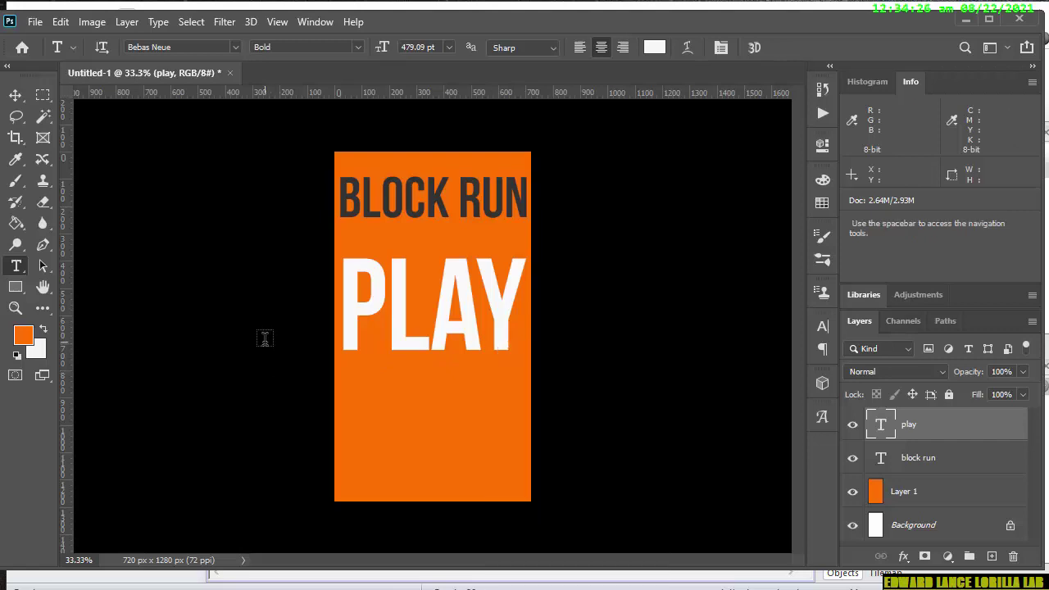
pyautogui.click(389, 433)
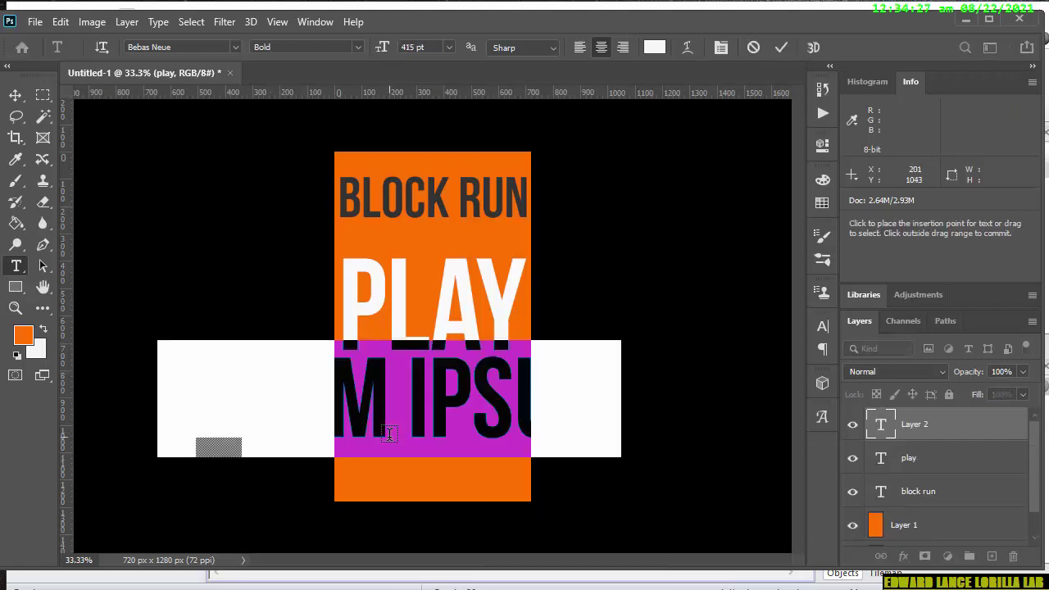
pyautogui.write('M')
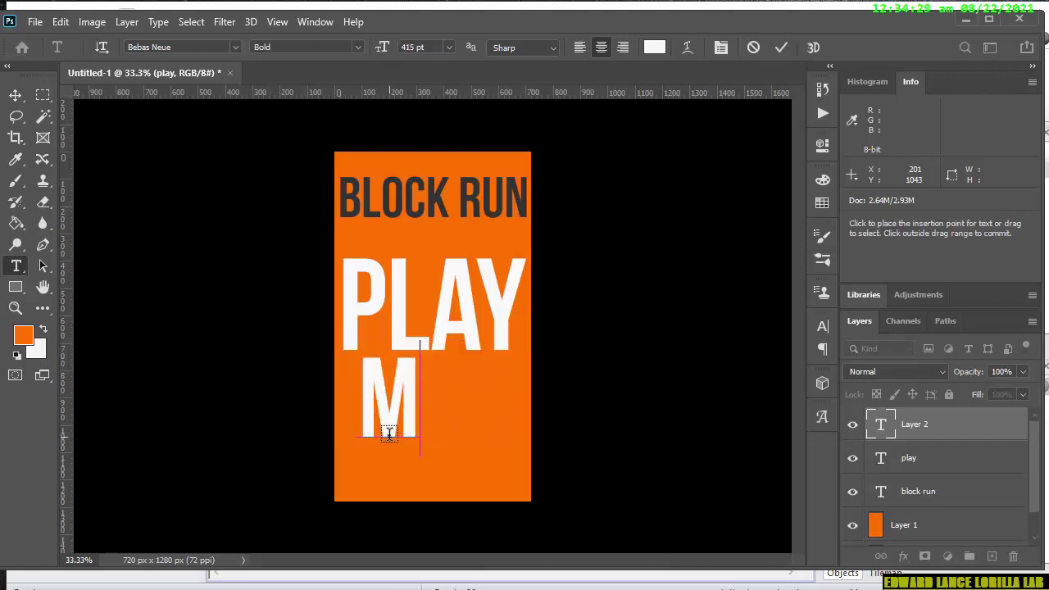
pyautogui.write('ORE')
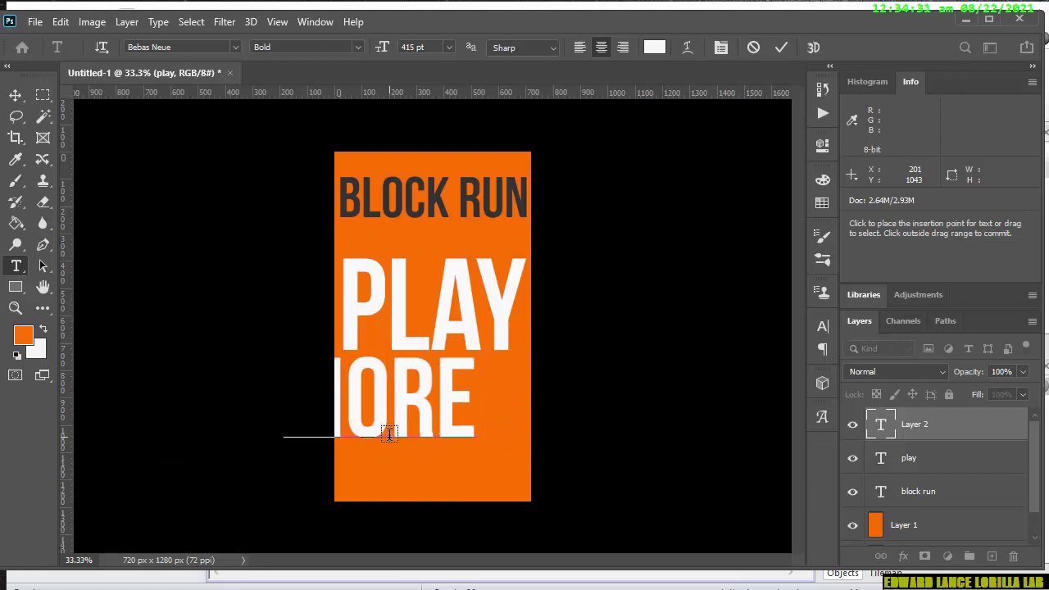
pyautogui.write(' GAMES')
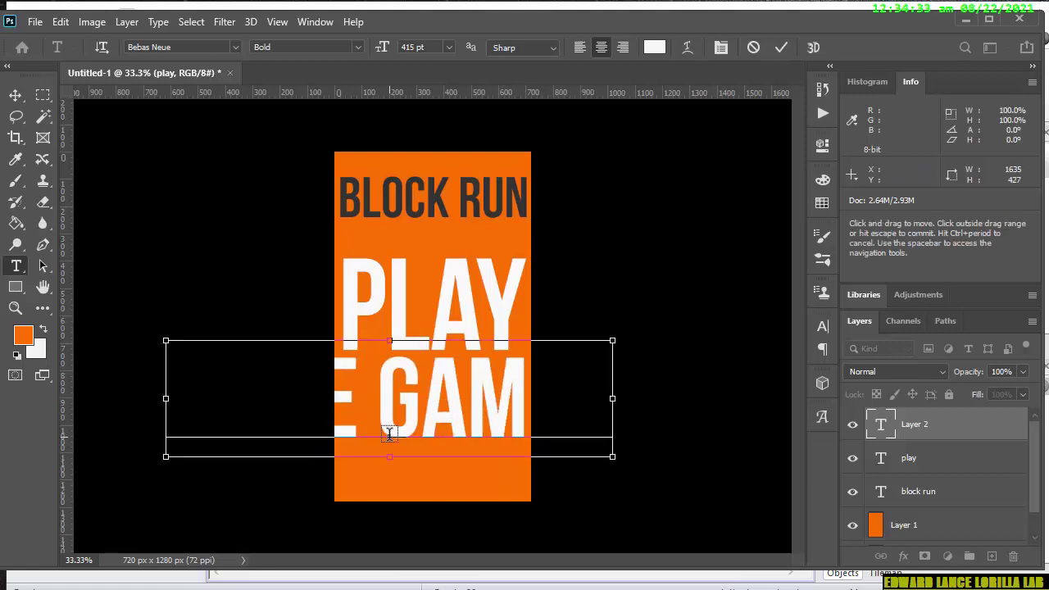
pyautogui.hotkey('ctrl', 'a')
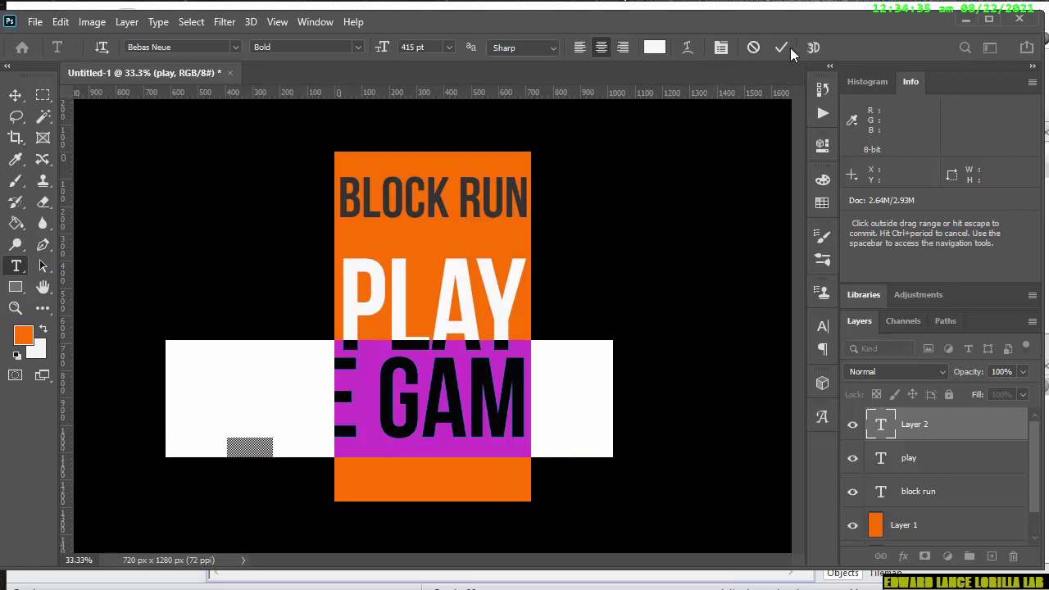
pyautogui.click(781, 47)
# - Shift the MORE GAMES text down and to the left
pyautogui.hotkey('ctrl', 't')
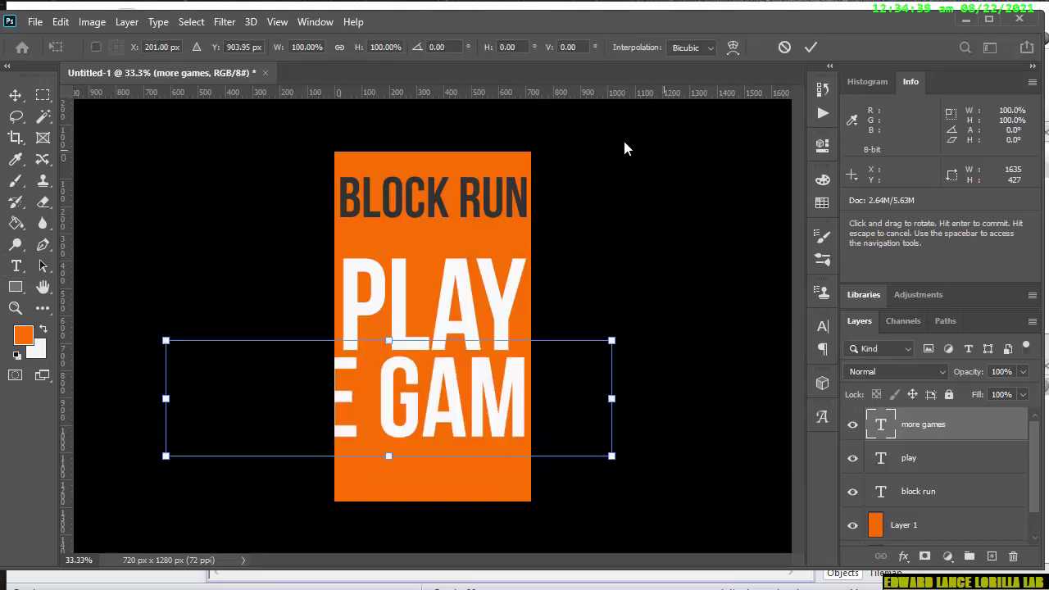
pyautogui.moveTo(414, 386); pyautogui.dragTo(359, 432)
pyautogui.press('Return')
# - Dismiss the canvas colour menu and scroll the Layers panel back up
pyautogui.rightClick(317, 443)
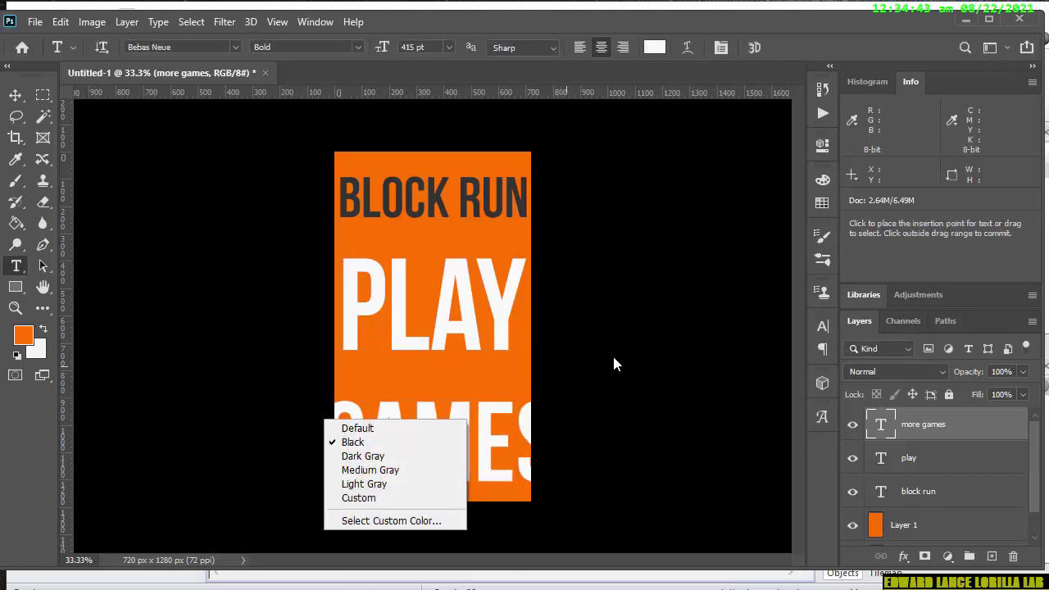
pyautogui.click(495, 421)
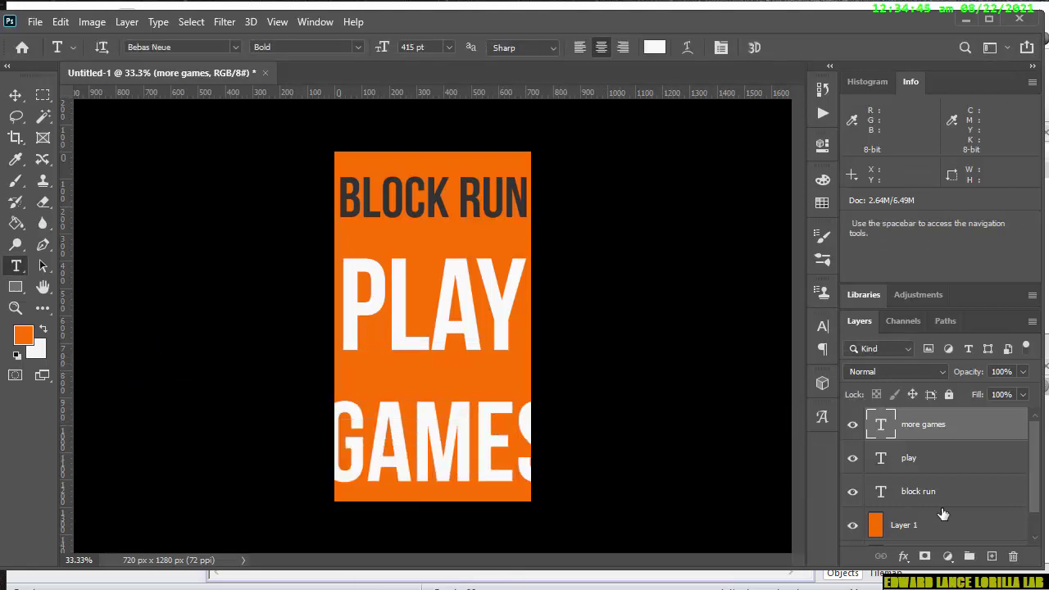
pyautogui.scroll(-1, 943, 514)
pyautogui.scroll(1, 1032, 490)
pyautogui.scroll(-1, 968, 442)
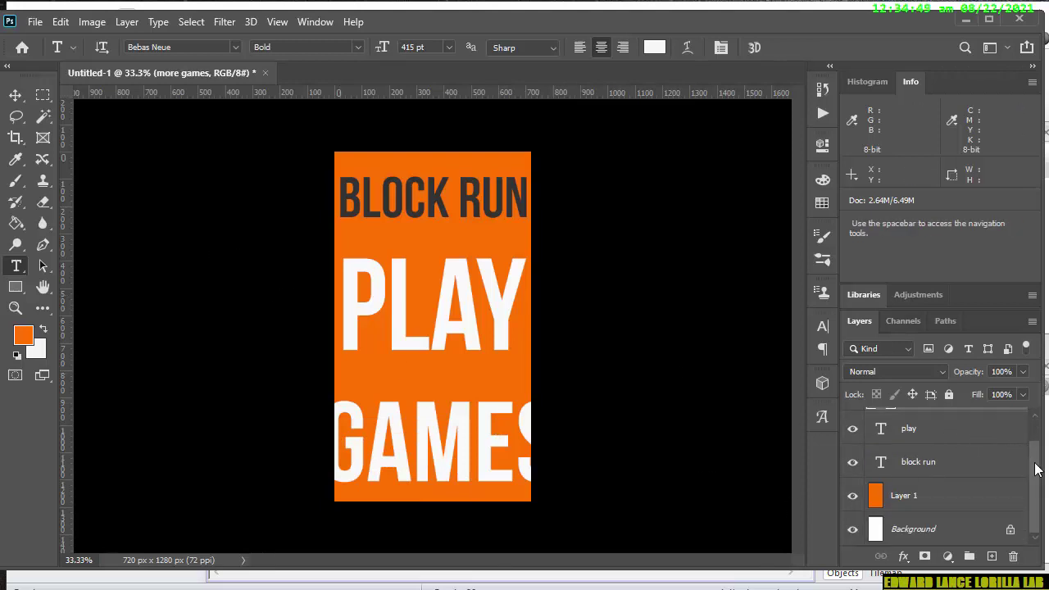
pyautogui.moveTo(1036, 469); pyautogui.dragTo(1033, 439)
# - Scale the MORE GAMES text down to 42.40% so it fits across the card below PLAY
pyautogui.hotkey('ctrl', 't')
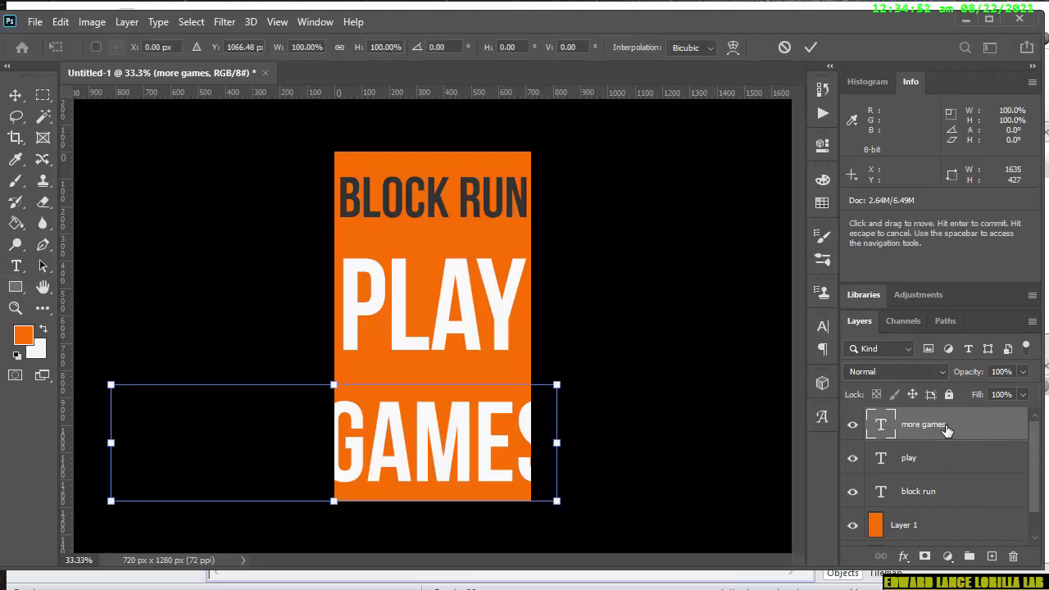
pyautogui.moveTo(422, 445)
pyautogui.mouseDown()
pyautogui.moveTo(374, 438)
pyautogui.moveTo(412, 445)
pyautogui.mouseUp()
pyautogui.rightClick(398, 436)
pyautogui.click(377, 435)
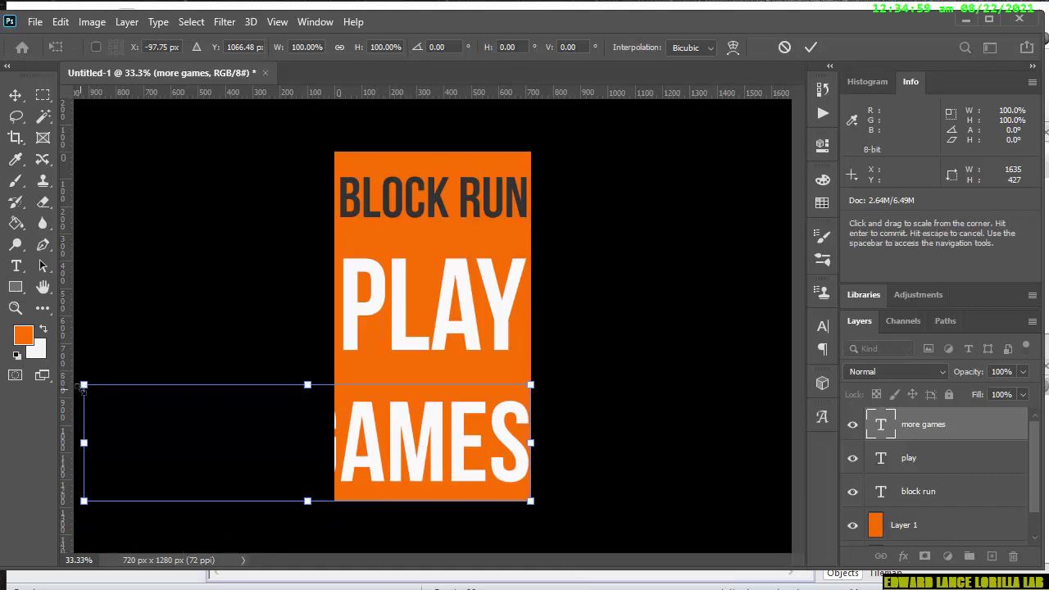
pyautogui.moveTo(159, 412); pyautogui.dragTo(426, 445)
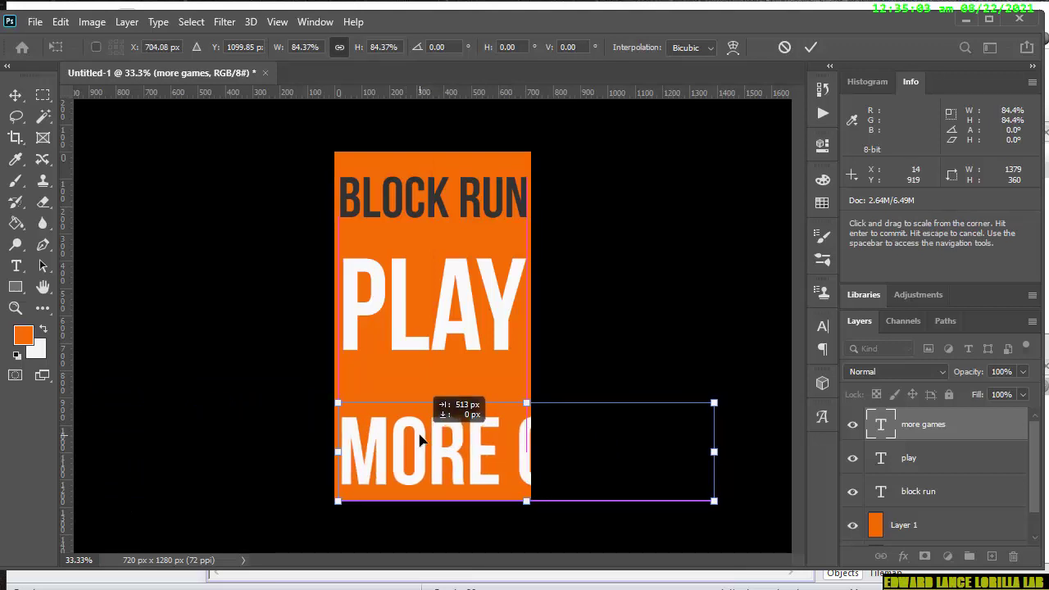
pyautogui.moveTo(423, 443); pyautogui.dragTo(419, 443)
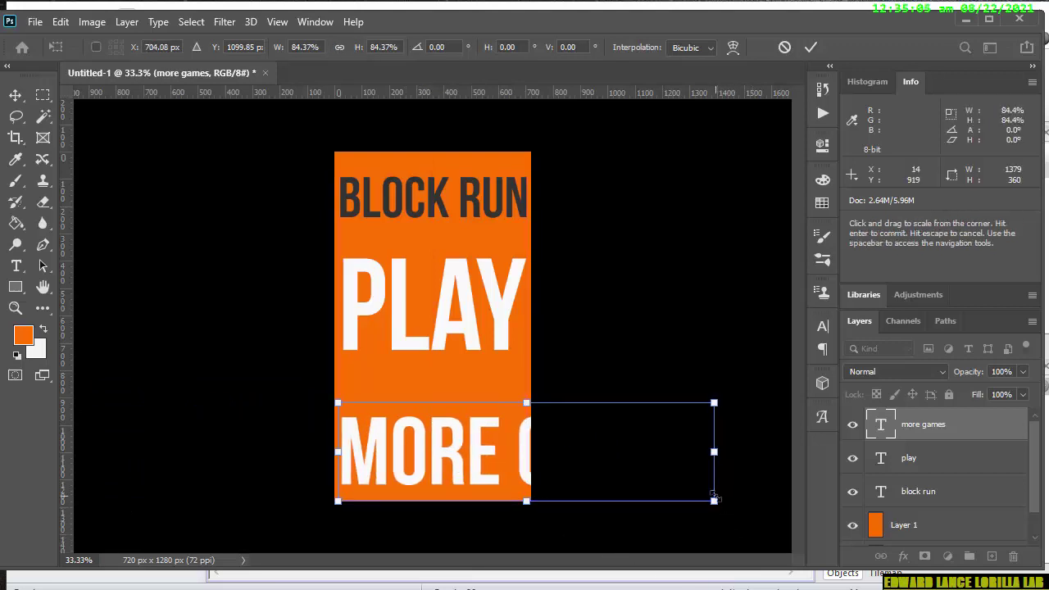
pyautogui.moveTo(714, 498); pyautogui.dragTo(645, 483)
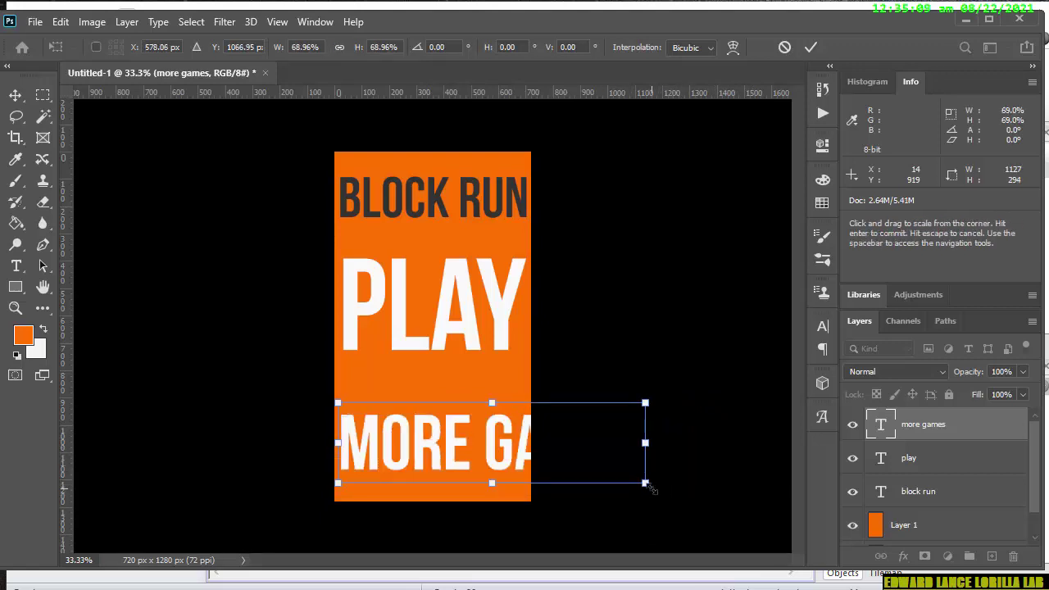
pyautogui.moveTo(647, 485); pyautogui.dragTo(537, 440)
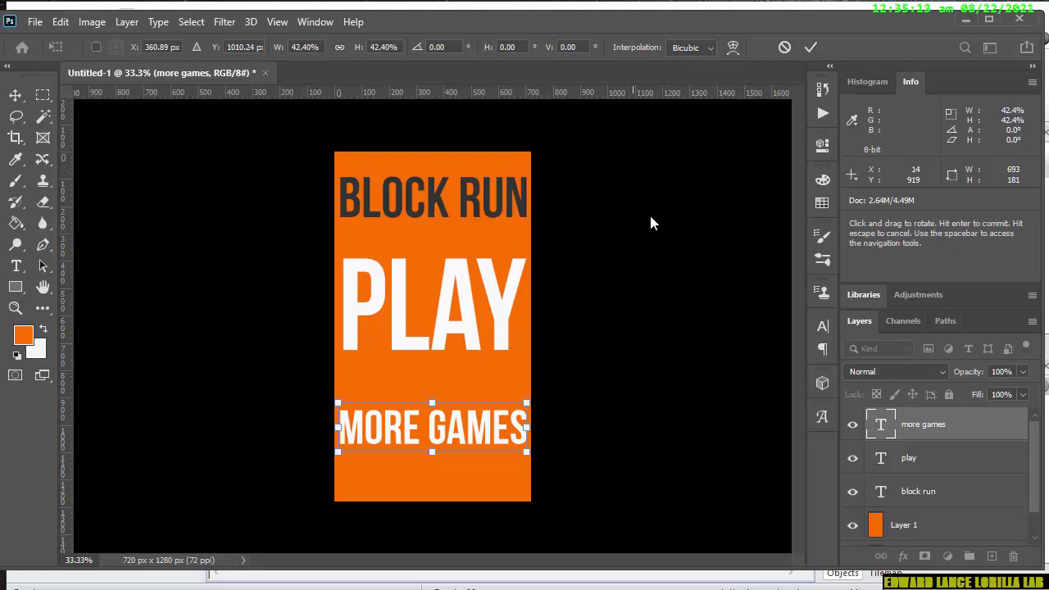
pyautogui.click(808, 48)
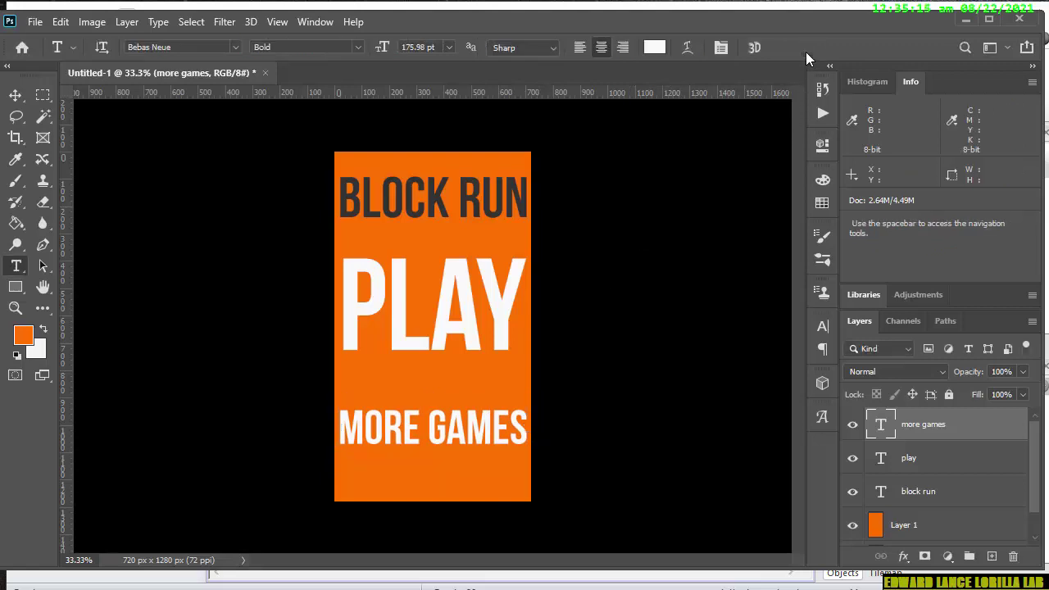
# - Export the title card via Save for Web as PNG-24, replacing Untitled-1.png
pyautogui.hotkey('ctrl', 's')
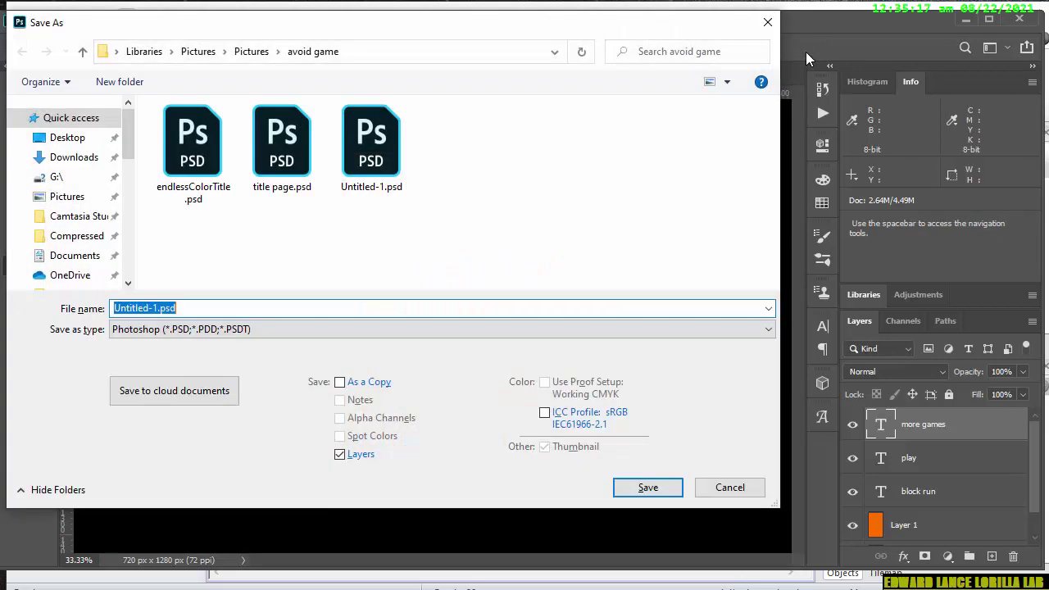
pyautogui.press('Escape')
pyautogui.hotkey('ctrl', 'alt', 'shift', 's')
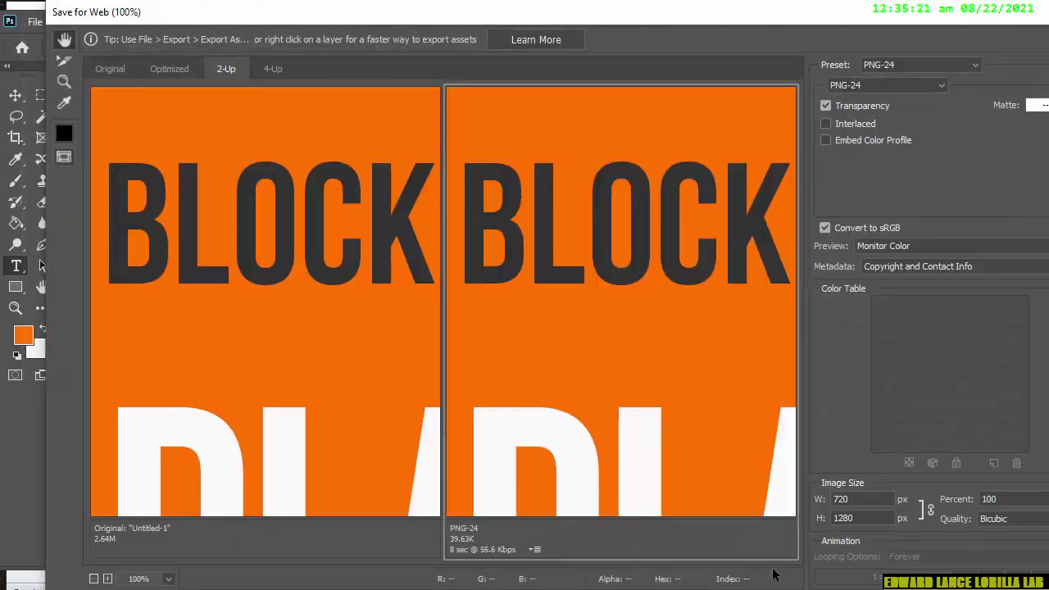
pyautogui.press('Return')
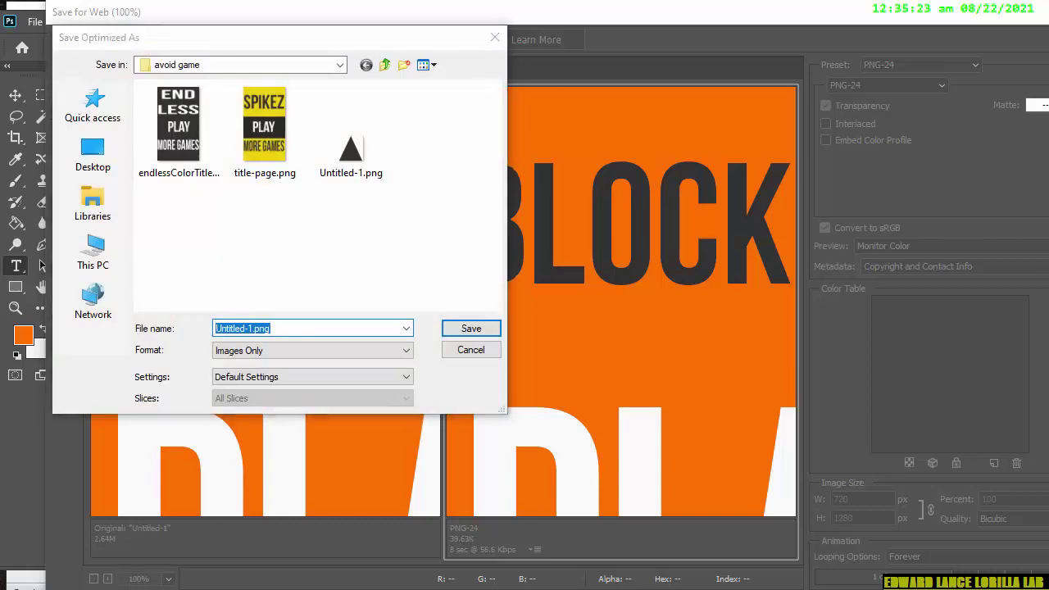
pyautogui.click(473, 331)
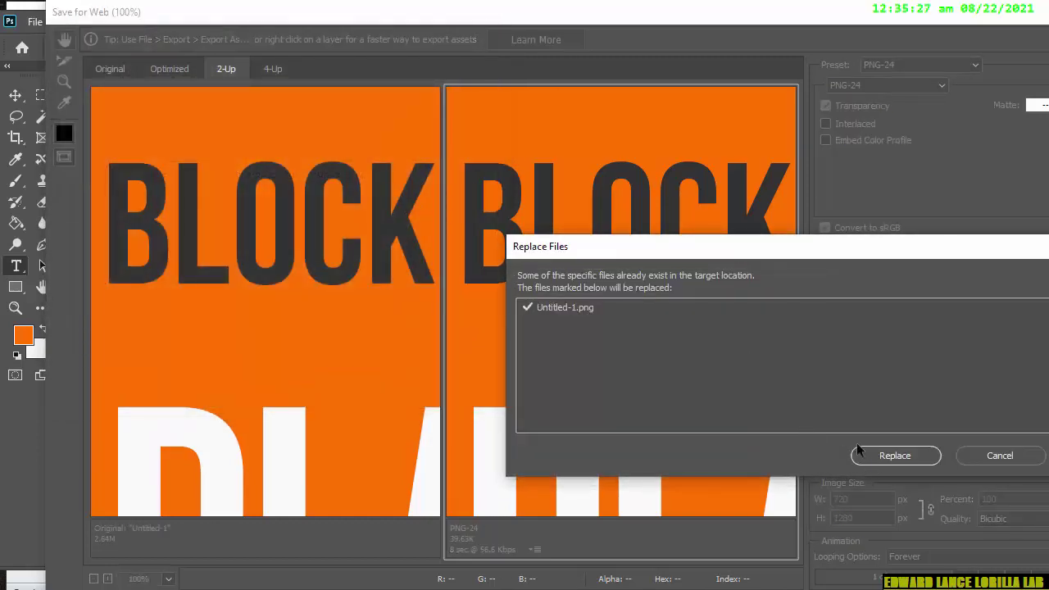
pyautogui.click(861, 452)
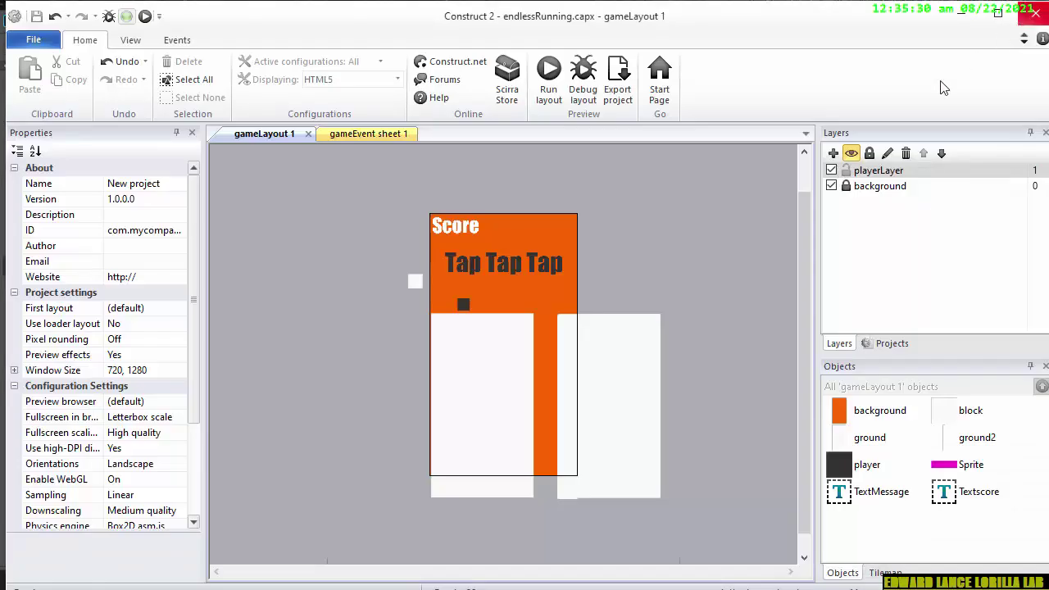
# - Browse the Projects bar's event sheets and Layouts folder to locate homeLayout 1
pyautogui.click(668, 257)
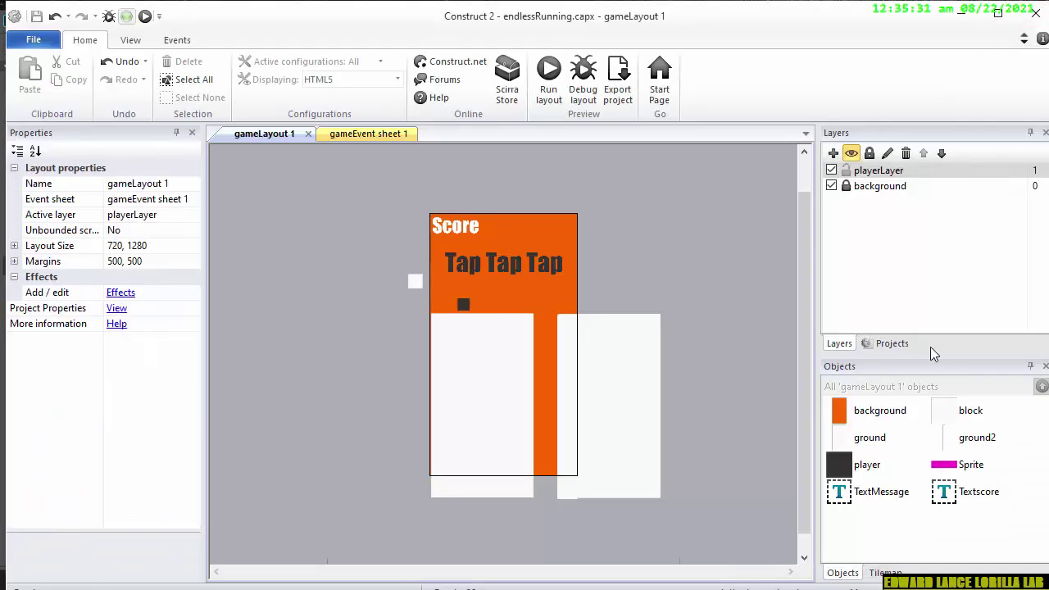
pyautogui.rightClick(888, 271)
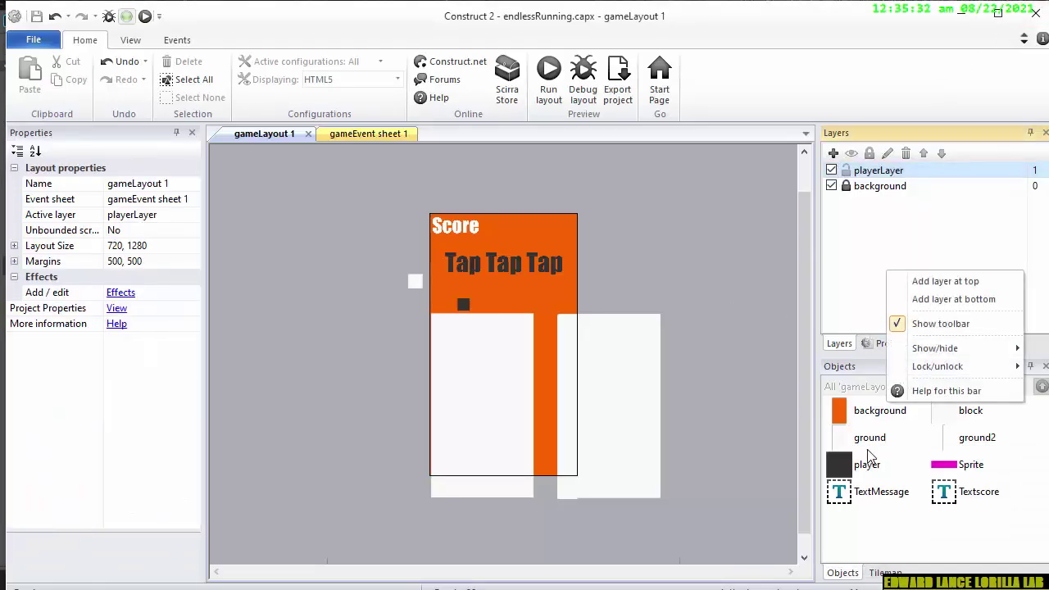
pyautogui.click(871, 345)
pyautogui.click(915, 268)
pyautogui.click(927, 224)
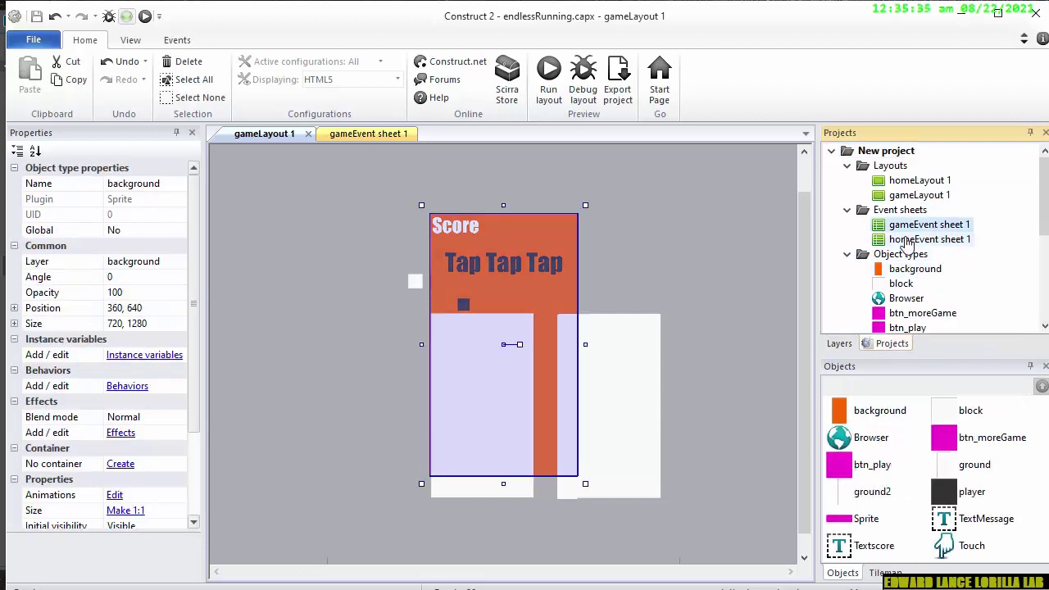
pyautogui.doubleClick(909, 239)
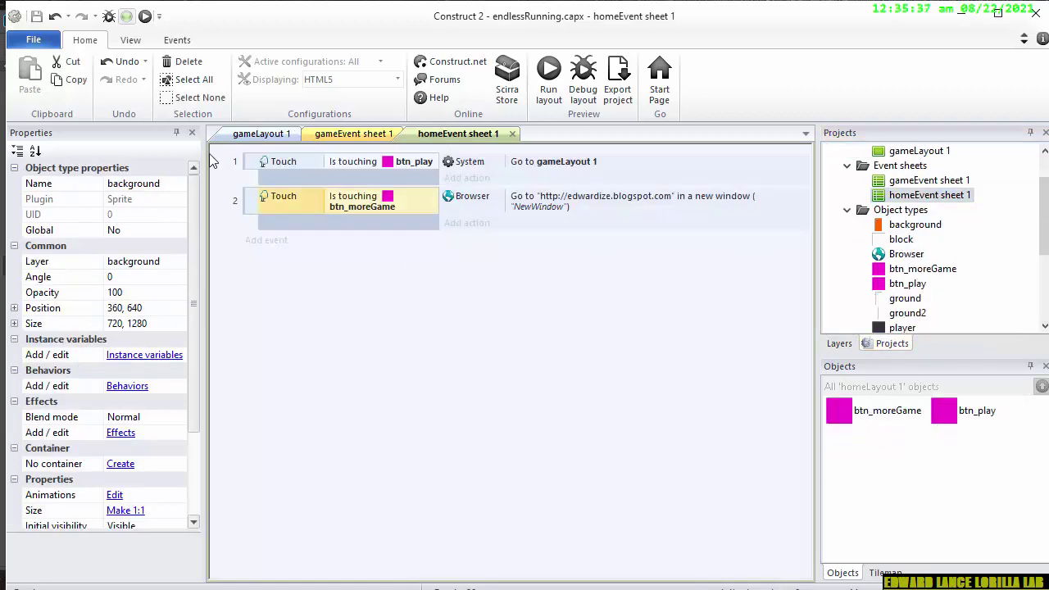
pyautogui.rightClick(318, 135)
pyautogui.click(929, 181)
pyautogui.rightClick(972, 183)
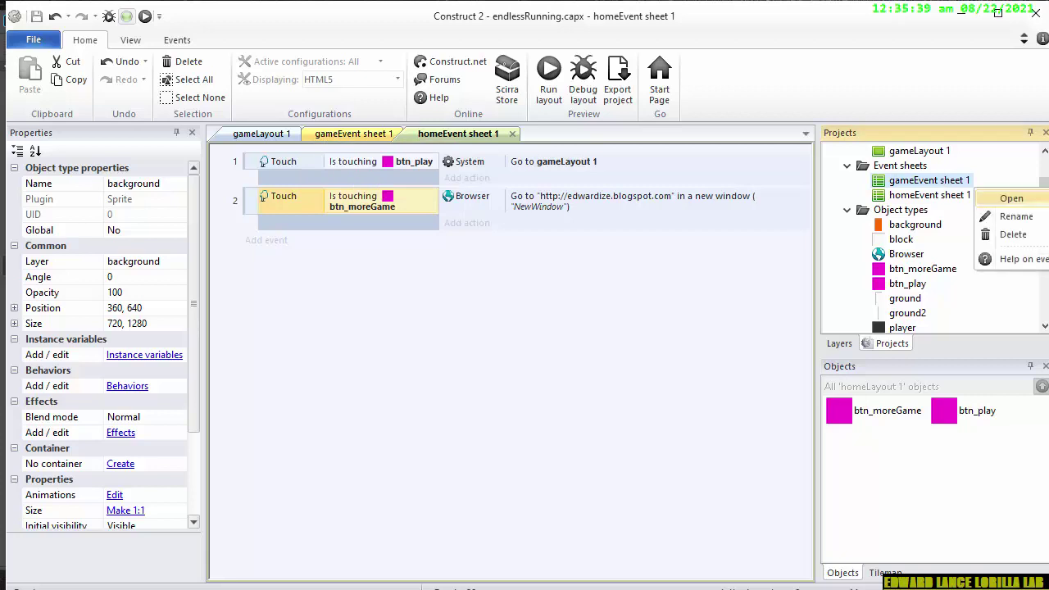
pyautogui.scroll(1, 1043, 164)
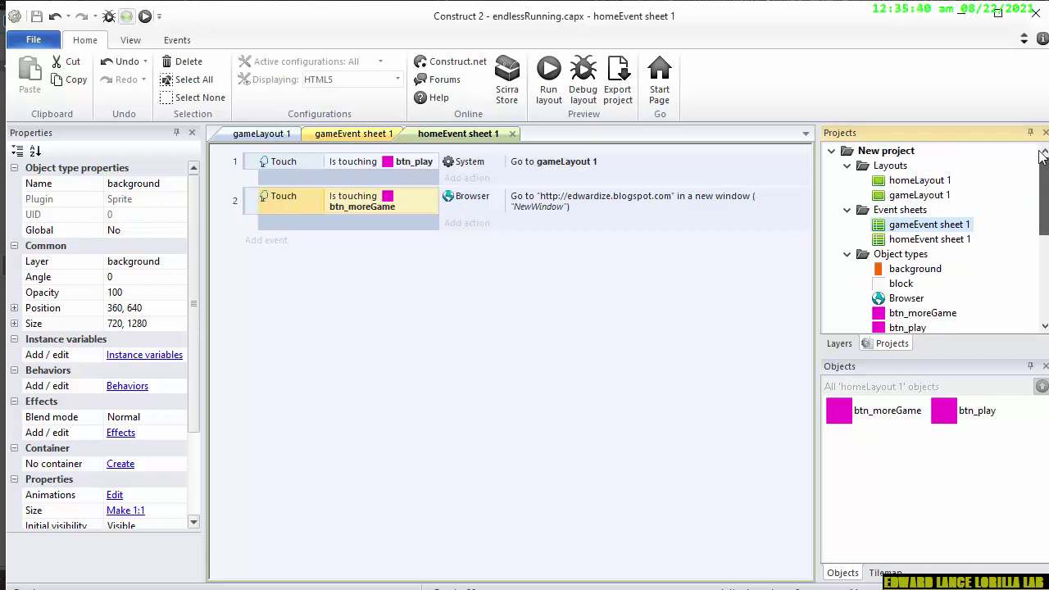
pyautogui.doubleClick(895, 169)
pyautogui.rightClick(894, 168)
pyautogui.press('Escape')
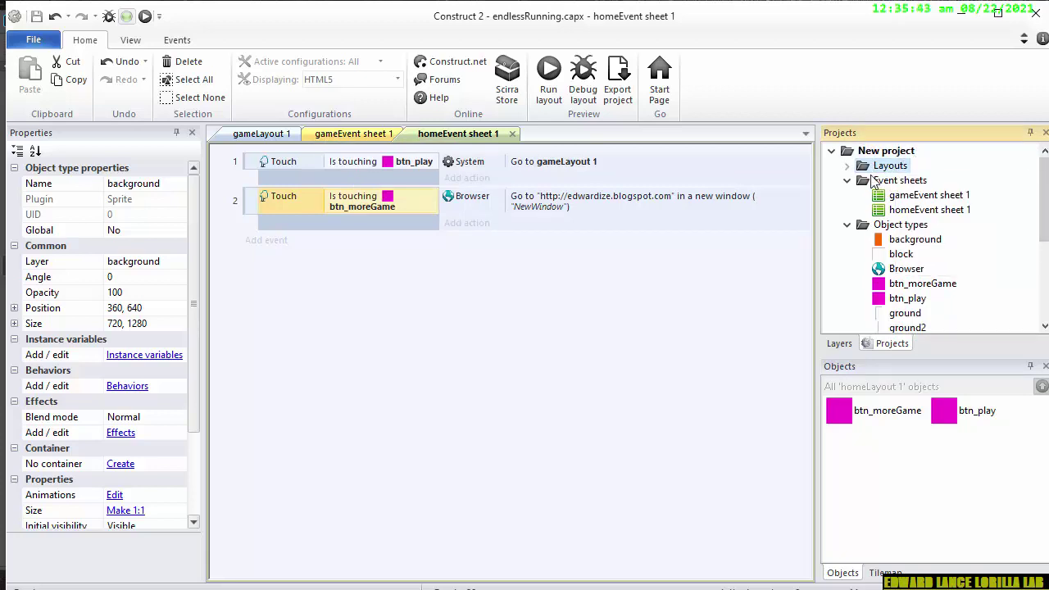
# - Expand the Layouts folder and open homeLayout 1 for editing
pyautogui.rightClick(897, 180)
pyautogui.press('Escape')
pyautogui.doubleClick(869, 168)
pyautogui.click(914, 181)
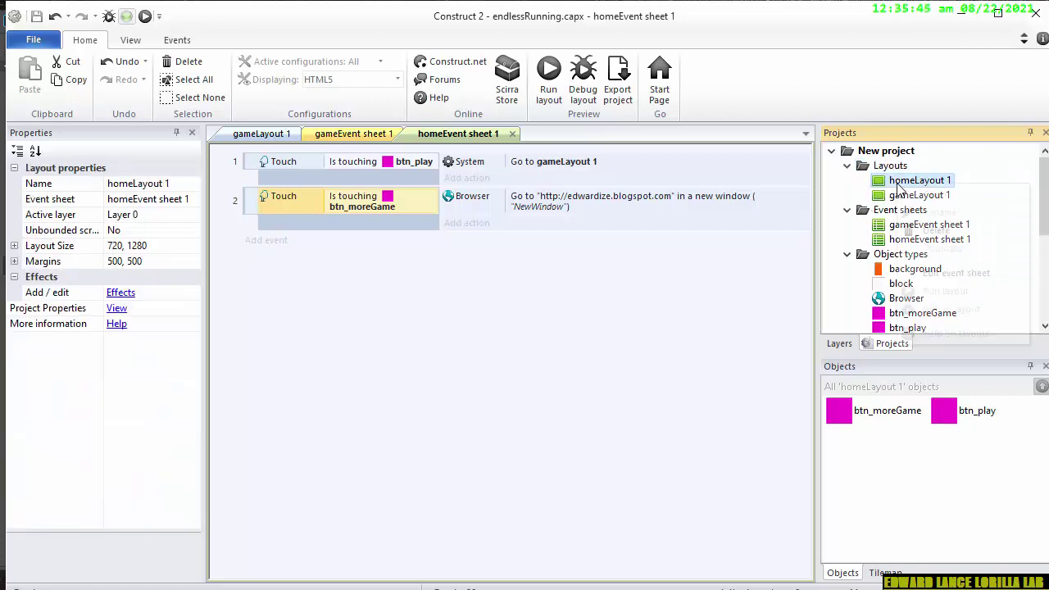
pyautogui.rightClick(486, 313)
pyautogui.rightClick(906, 182)
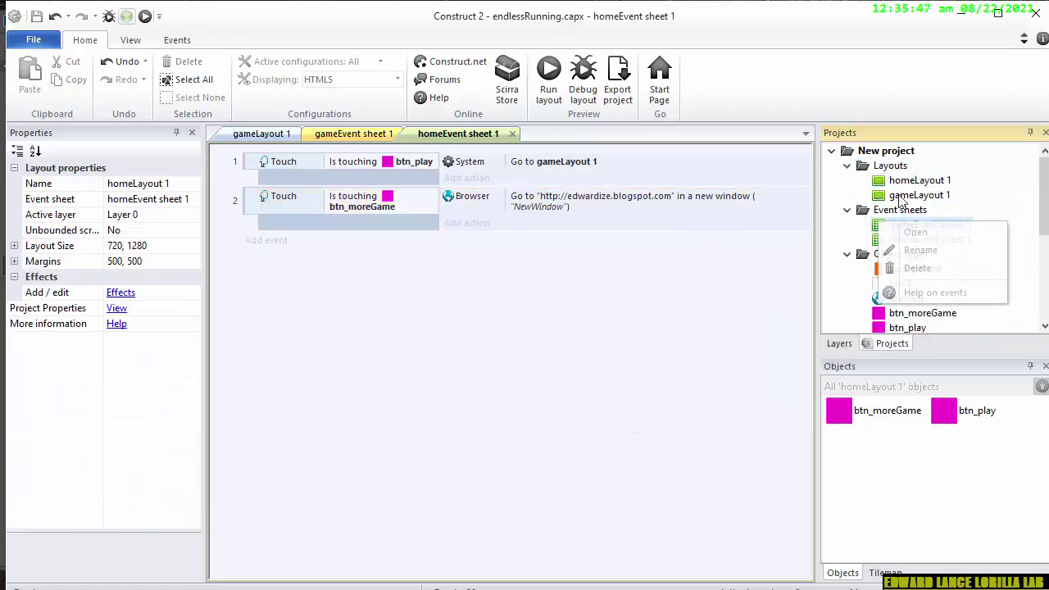
pyautogui.click(906, 233)
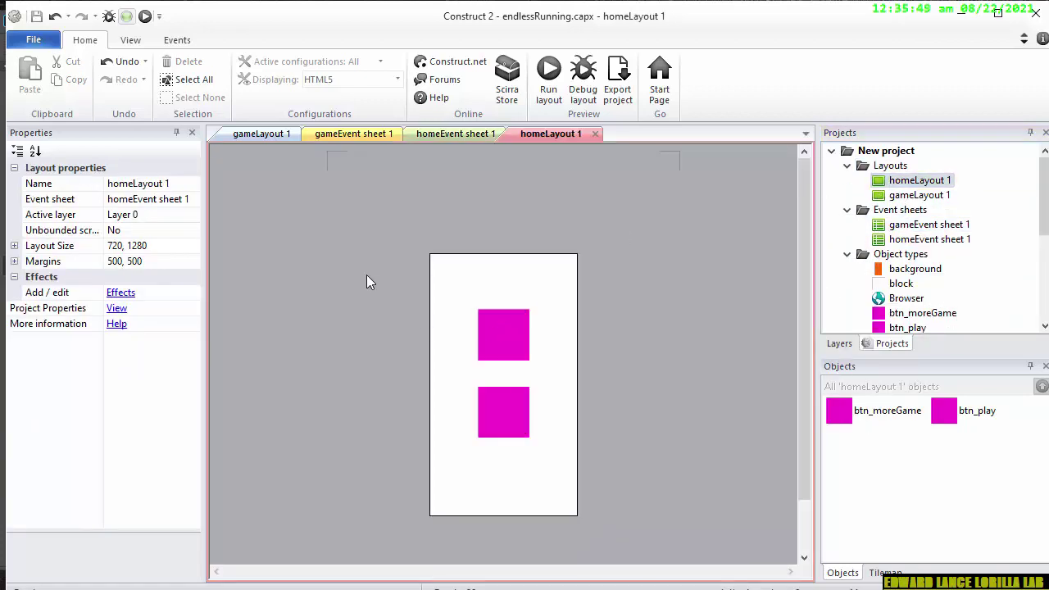
# - Insert a new Sprite on homeLayout 1 and load Untitled-1.png as its image
pyautogui.rightClick(366, 274)
pyautogui.press('Escape')
pyautogui.rightClick(367, 262)
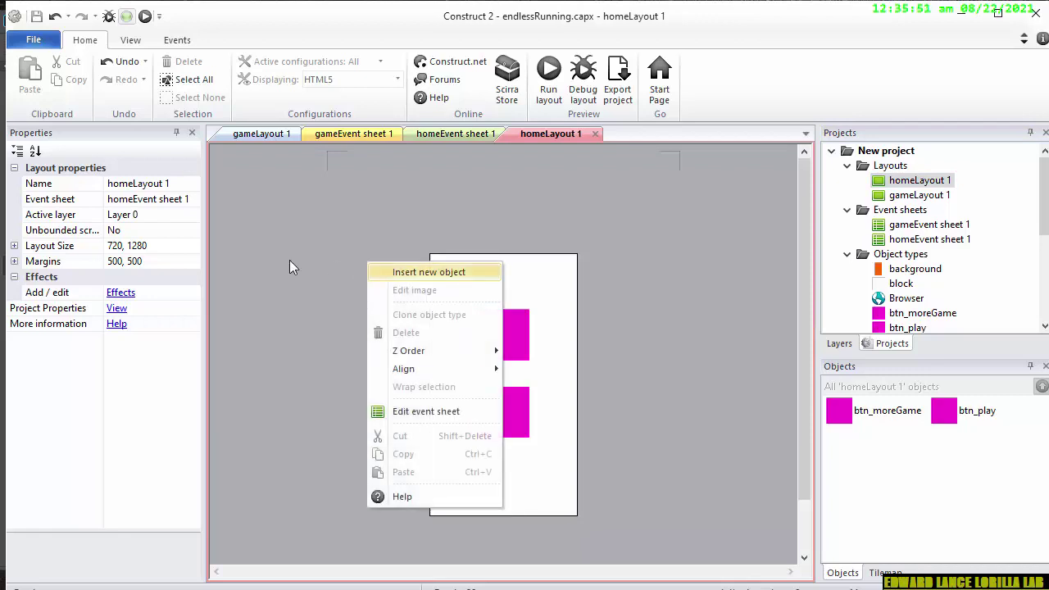
pyautogui.click(292, 260)
pyautogui.rightClick(485, 284)
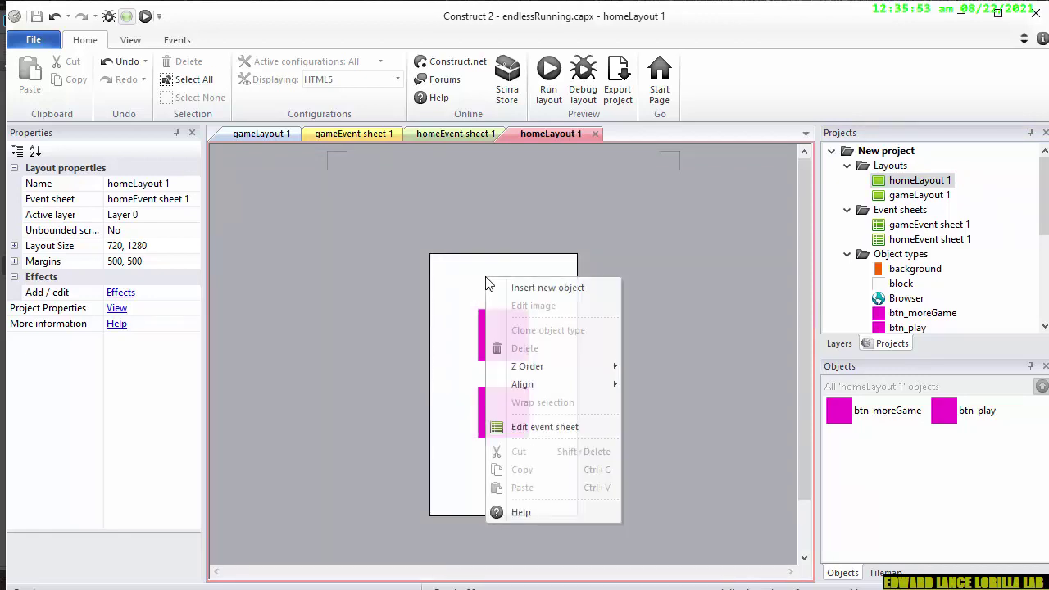
pyautogui.click(448, 298)
pyautogui.doubleClick(448, 298)
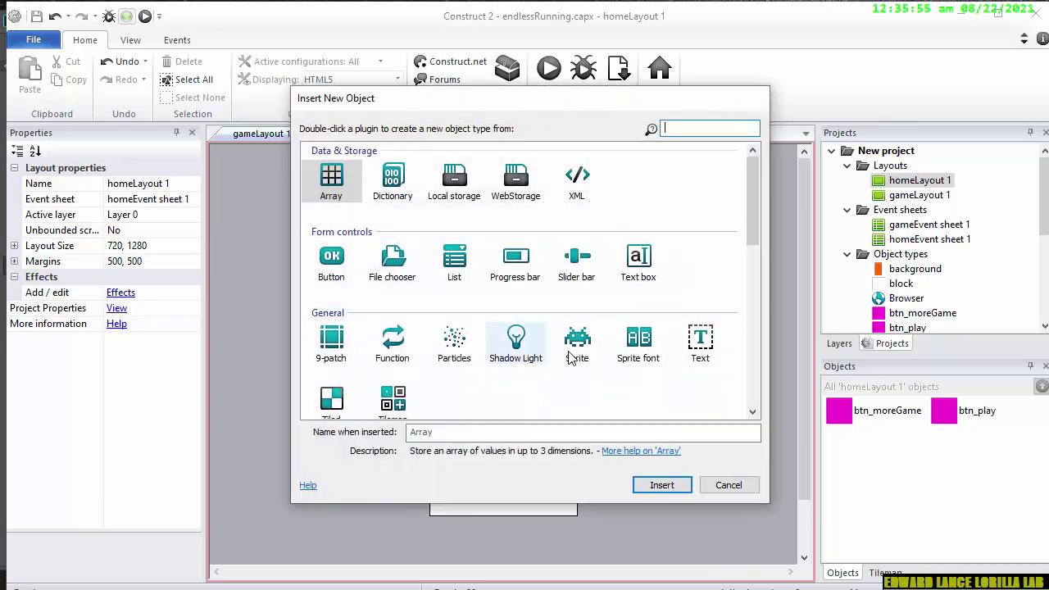
pyautogui.doubleClick(580, 351)
pyautogui.click(583, 348)
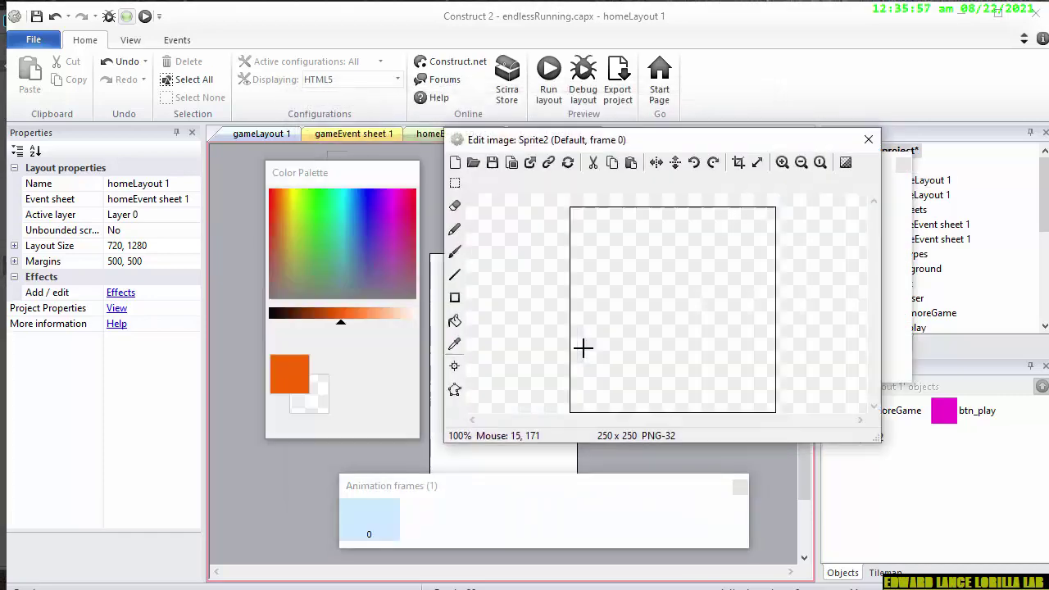
pyautogui.click(474, 162)
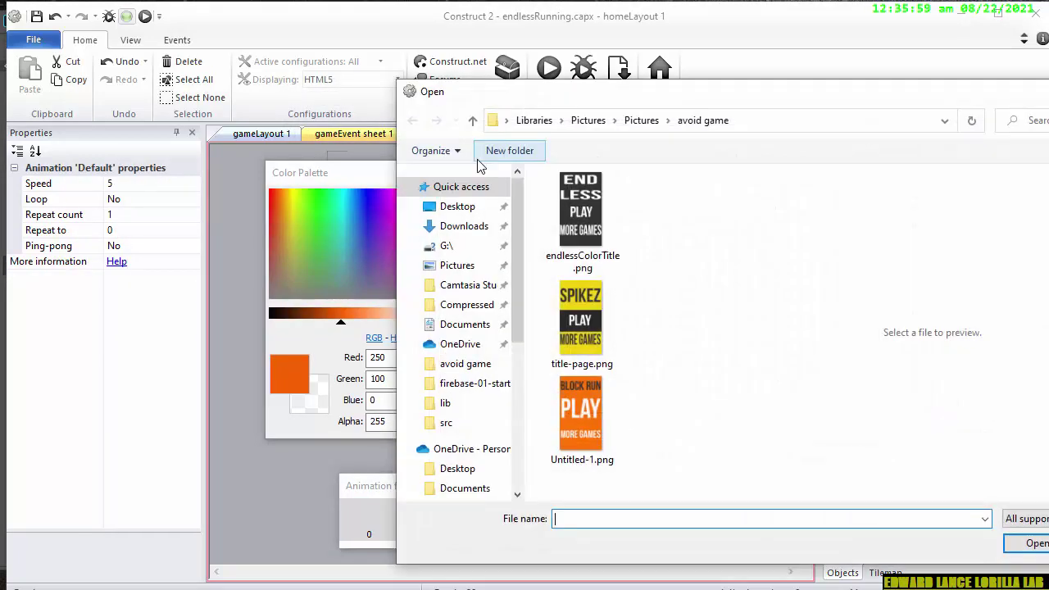
pyautogui.doubleClick(588, 405)
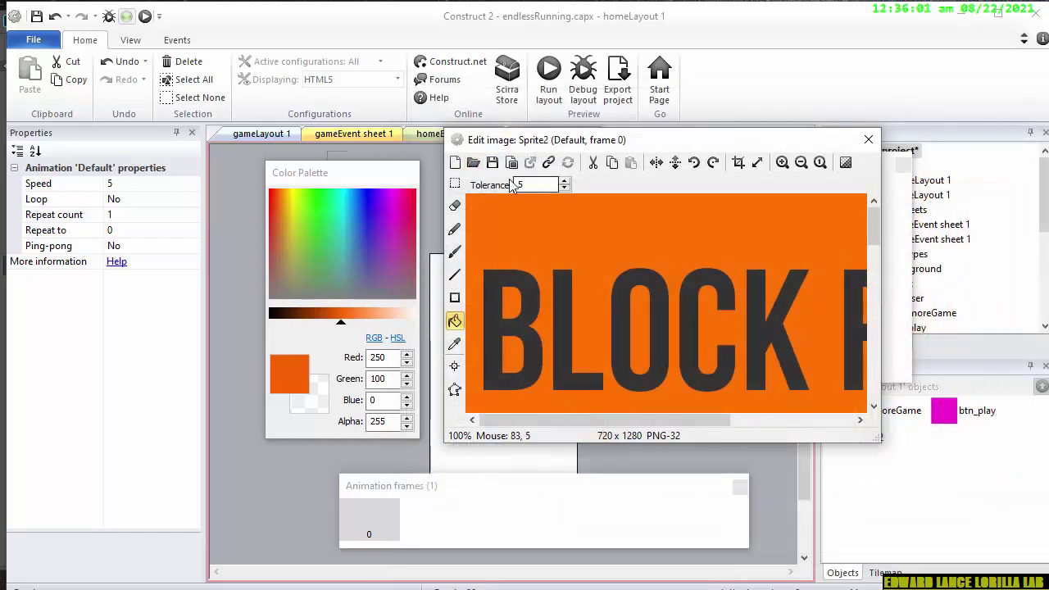
# - Place the title sprite on the layout and centre it horizontally in the window
pyautogui.click(869, 139)
pyautogui.rightClick(646, 289)
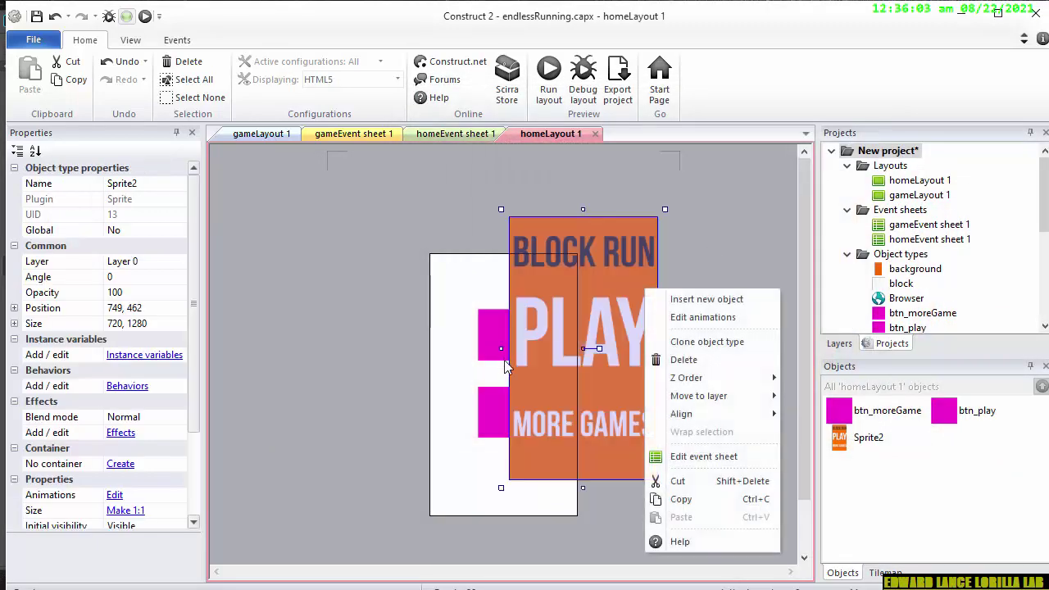
pyautogui.moveTo(549, 291); pyautogui.dragTo(484, 324)
pyautogui.rightClick(484, 324)
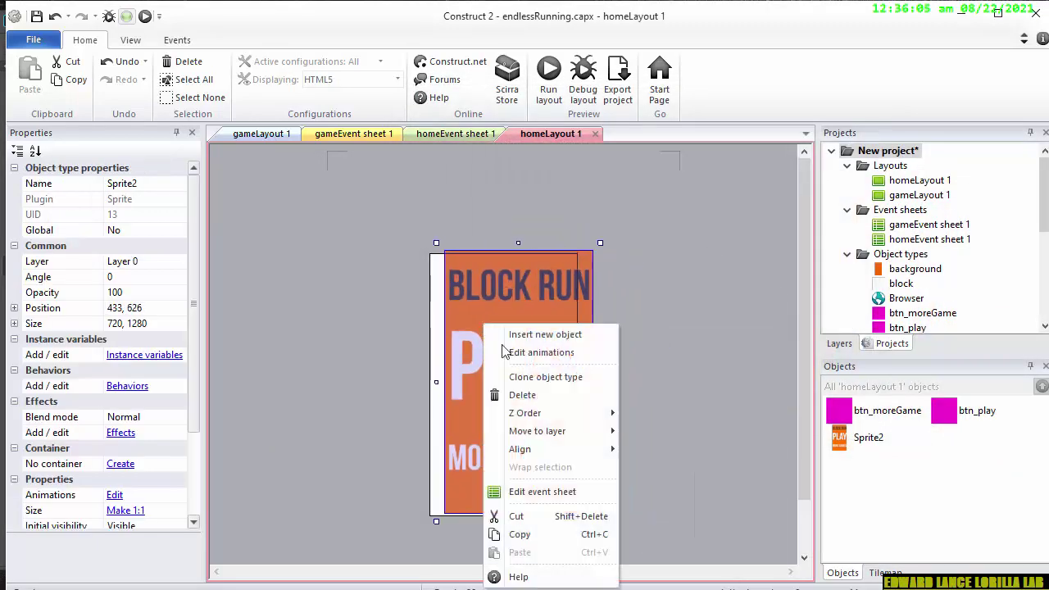
pyautogui.moveTo(581, 434)
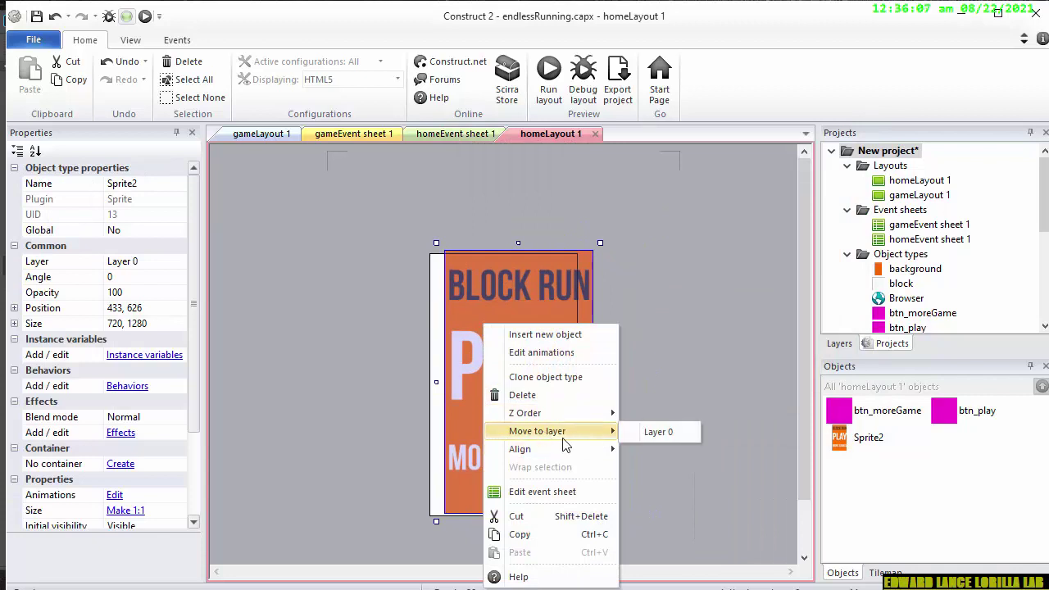
pyautogui.moveTo(660, 450)
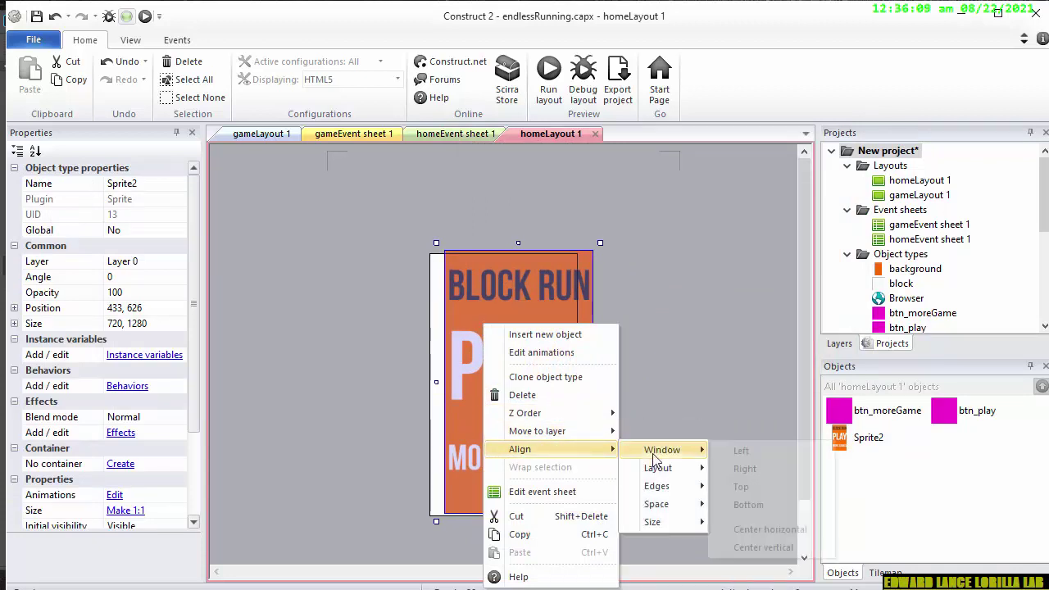
pyautogui.click(771, 530)
# - Align the title image to the layout
pyautogui.rightClick(501, 443)
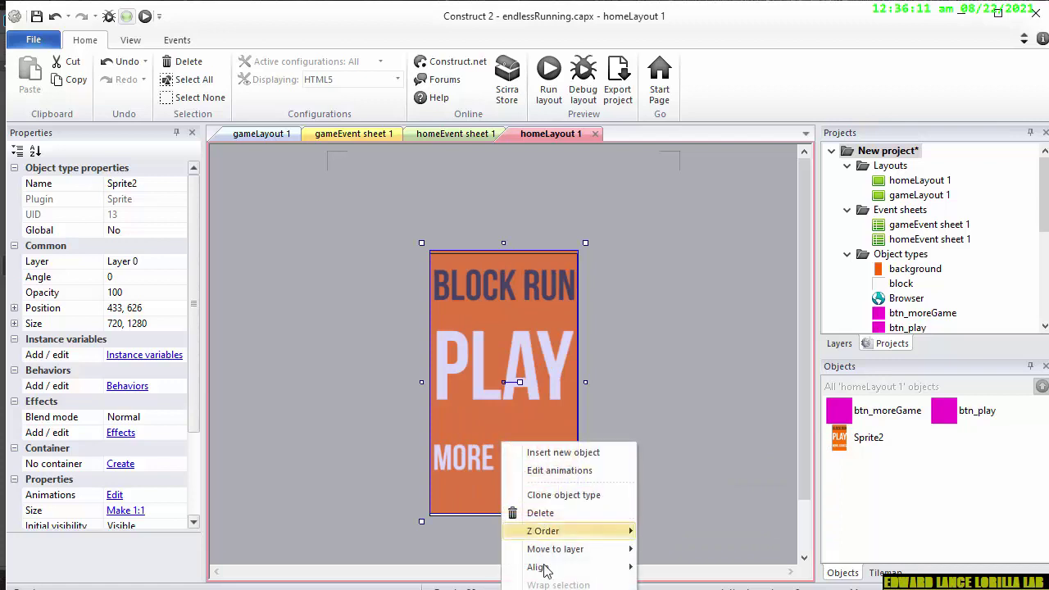
pyautogui.moveTo(573, 567)
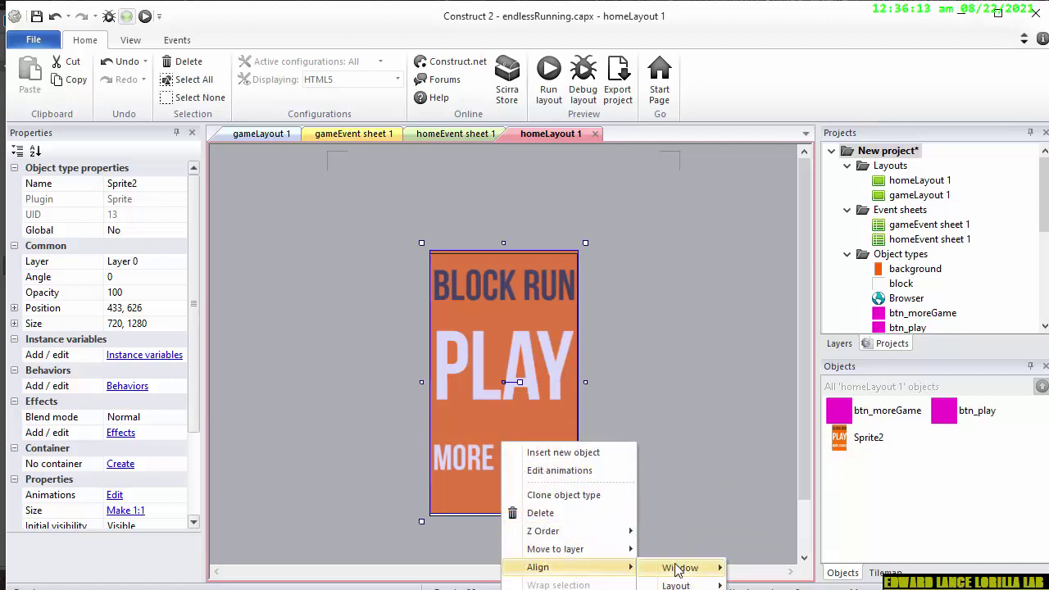
pyautogui.moveTo(693, 587)
pyautogui.click(738, 585)
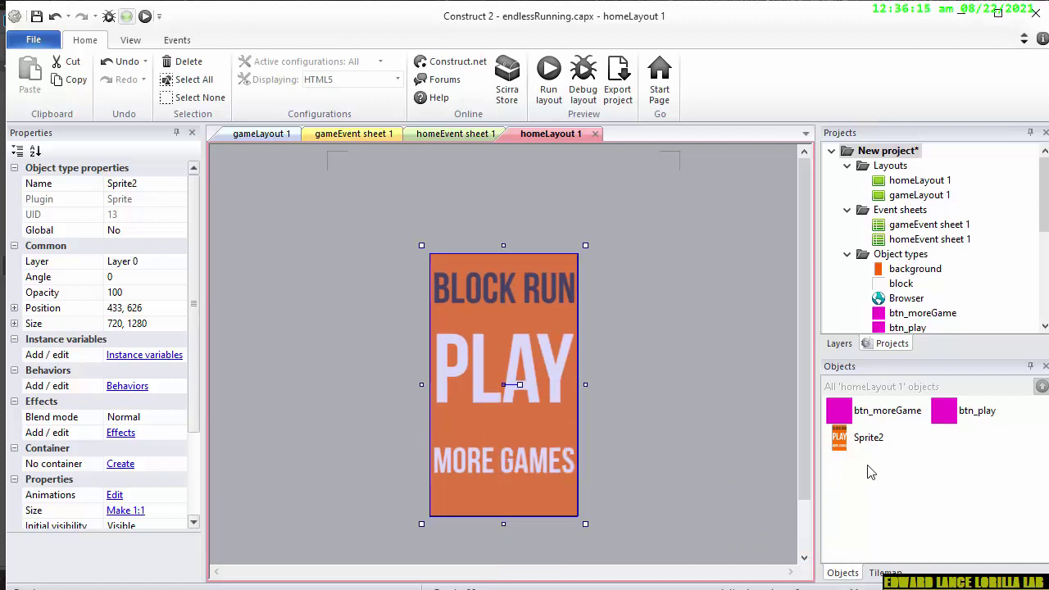
# - Send the title image to the bottom of its layer, behind the button sprites
pyautogui.rightClick(513, 400)
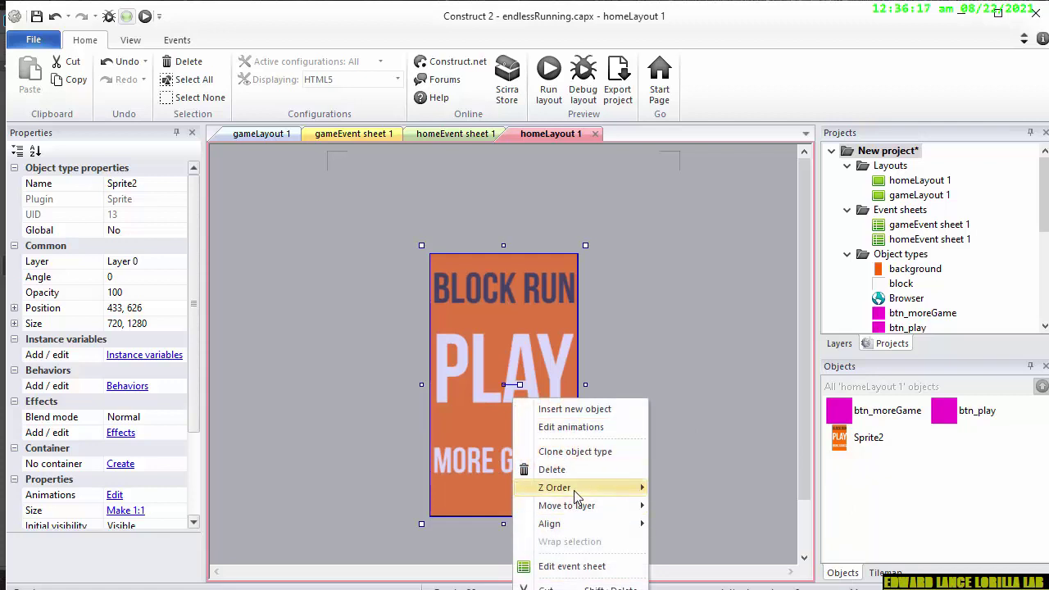
pyautogui.moveTo(574, 489)
pyautogui.click(741, 513)
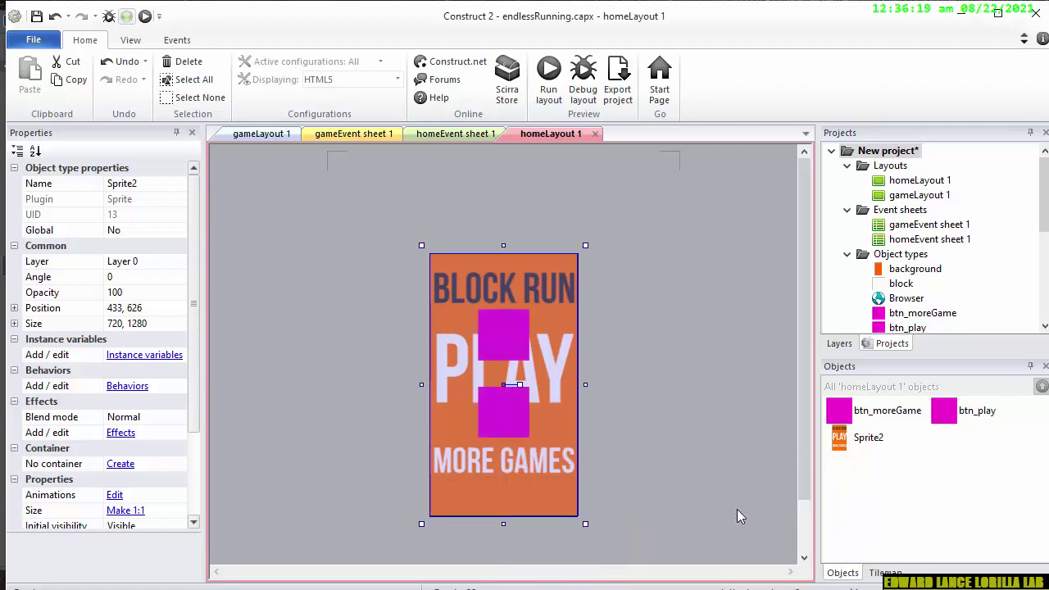
pyautogui.rightClick(524, 375)
# - Move btn_play over the PLAY word
pyautogui.click(678, 342)
pyautogui.rightClick(672, 336)
pyautogui.click(482, 346)
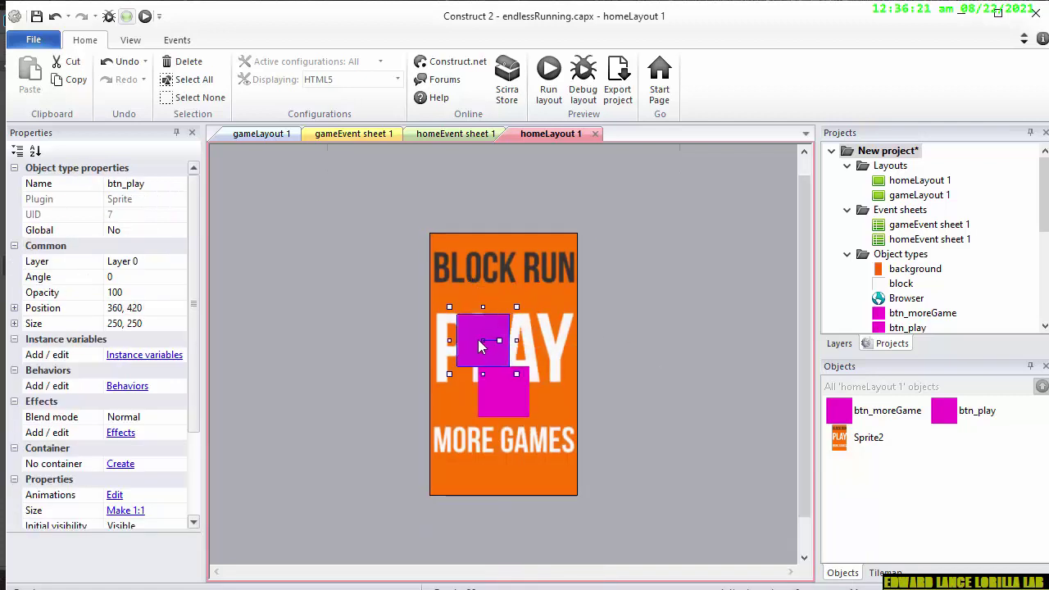
pyautogui.moveTo(481, 346); pyautogui.dragTo(459, 344)
# - Move btn_moreGame onto the MORE GAMES words
pyautogui.moveTo(502, 398)
pyautogui.mouseDown()
pyautogui.moveTo(502, 428)
pyautogui.moveTo(438, 430)
pyautogui.mouseUp()
pyautogui.rightClick(501, 428)
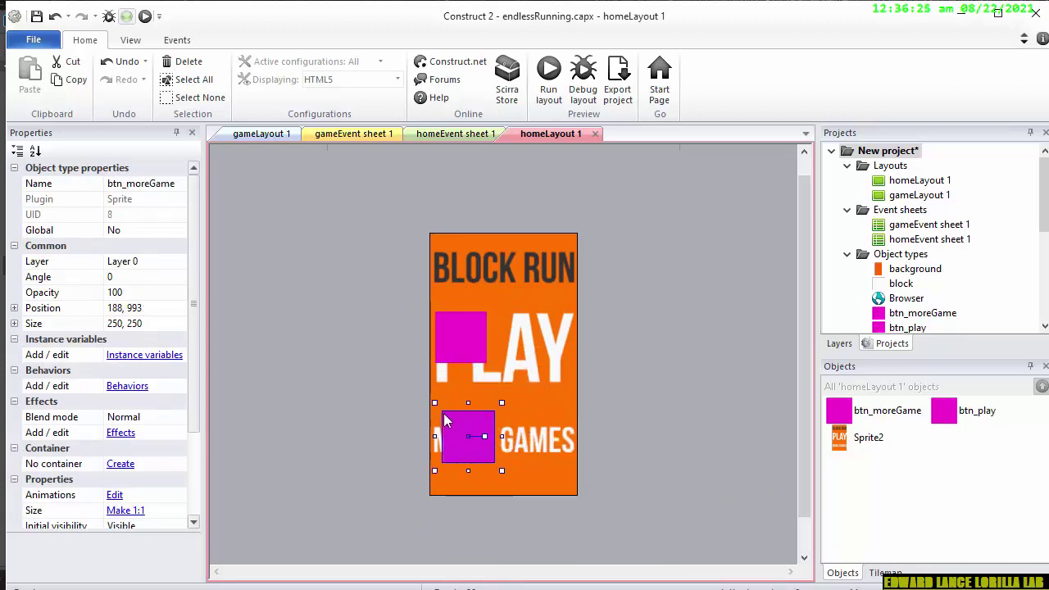
pyautogui.rightClick(455, 427)
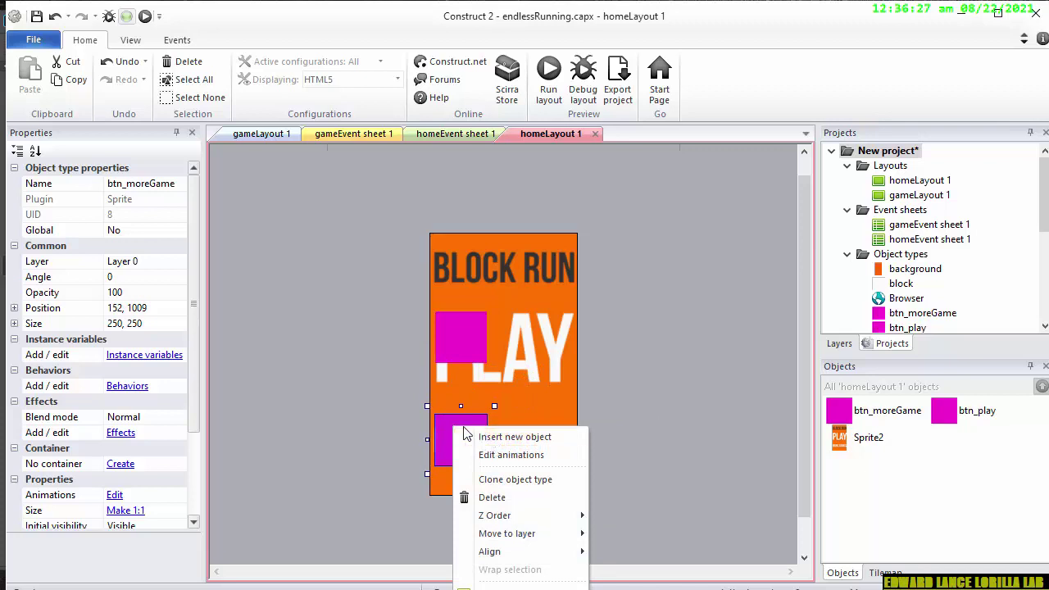
pyautogui.rightClick(464, 432)
pyautogui.rightClick(464, 432)
pyautogui.rightClick(465, 432)
pyautogui.rightClick(466, 432)
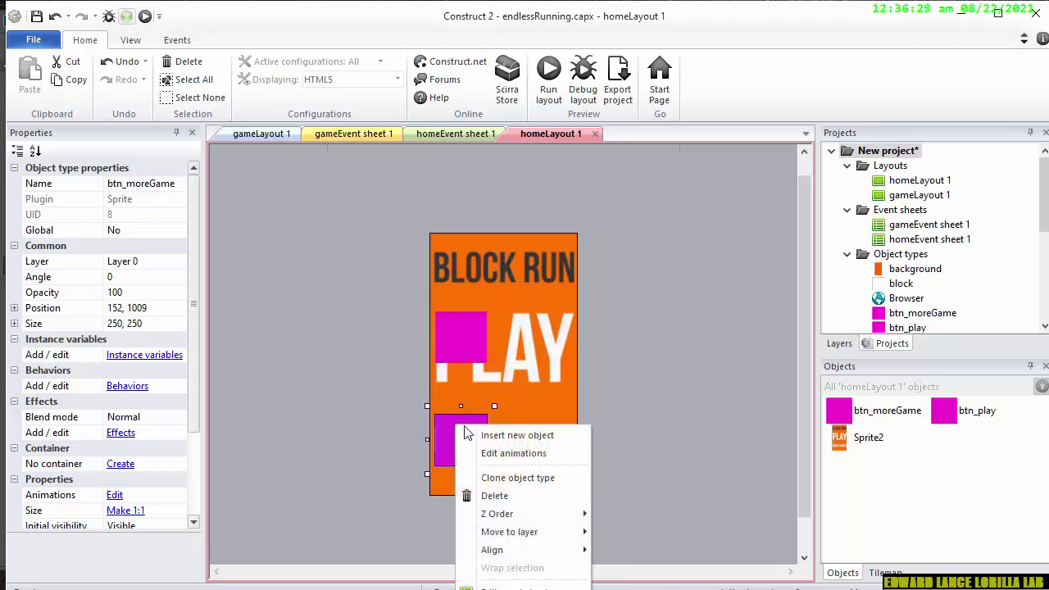
pyautogui.click(322, 423)
pyautogui.click(321, 422)
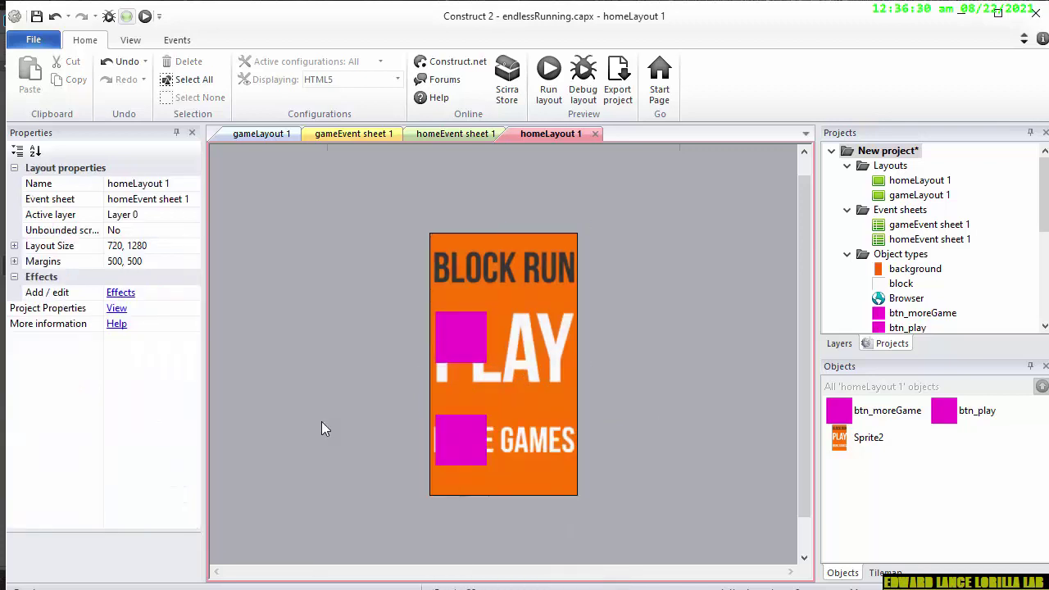
# - Resize btn_moreGame to 674 × 146 over MORE GAMES and btn_play to 666 × 354 over PLAY
pyautogui.click(474, 440)
pyautogui.moveTo(487, 440); pyautogui.dragTo(578, 447)
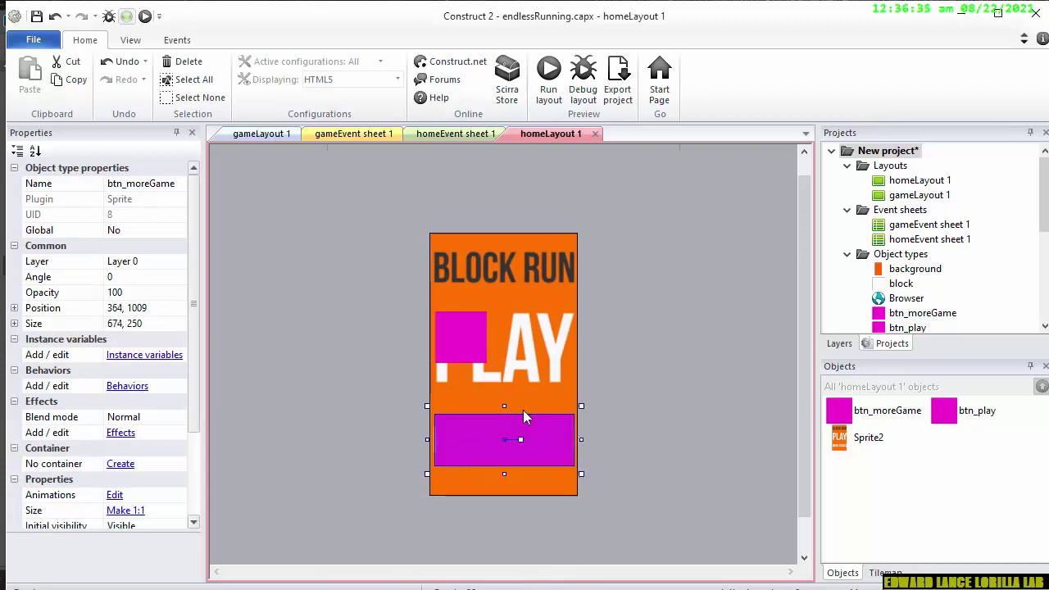
pyautogui.moveTo(504, 406); pyautogui.dragTo(501, 417)
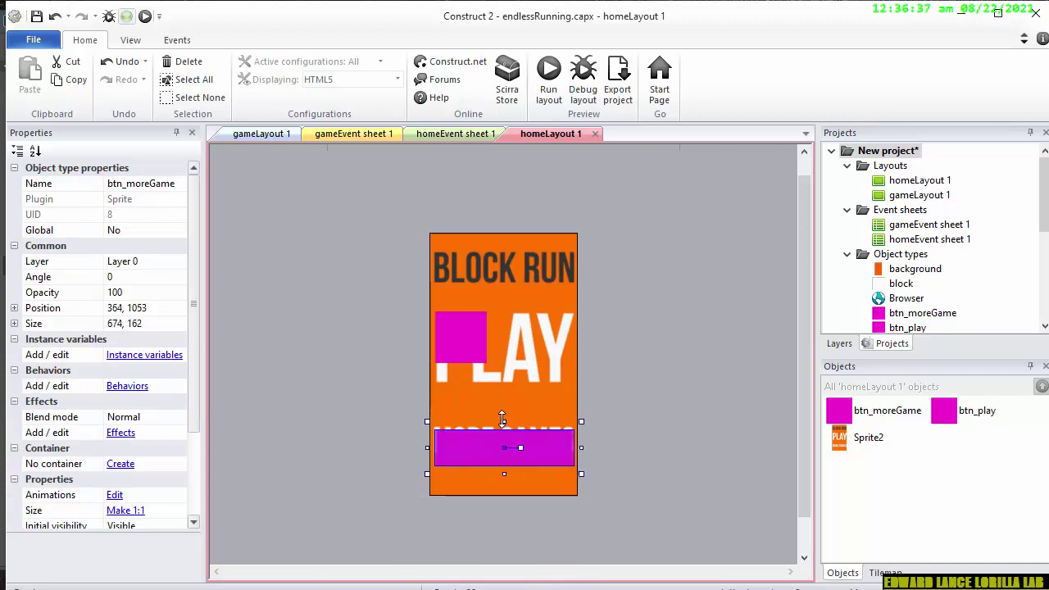
pyautogui.scroll(-1, 509, 459)
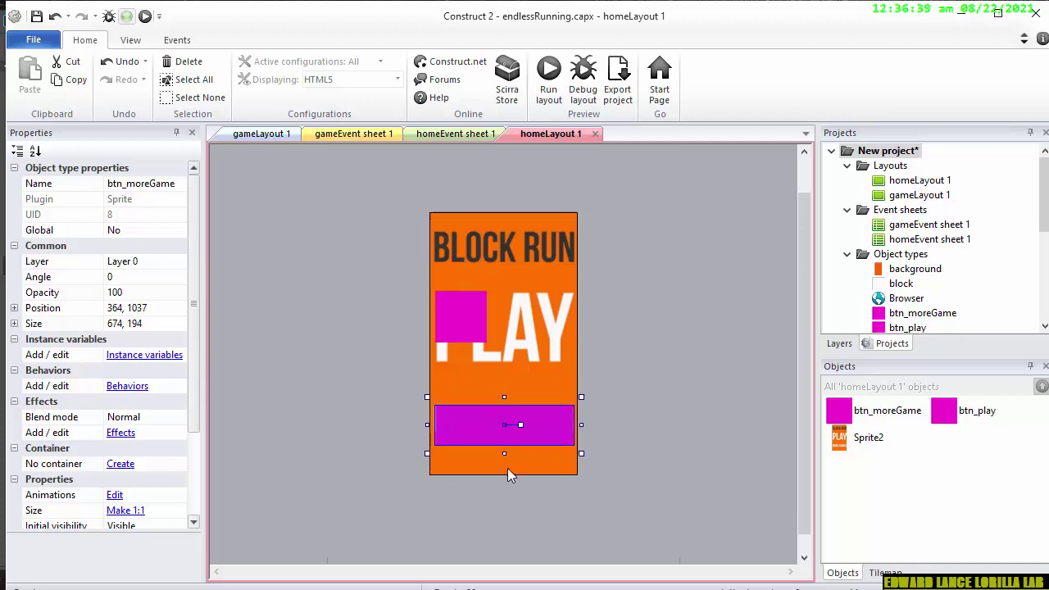
pyautogui.moveTo(503, 455); pyautogui.dragTo(509, 444)
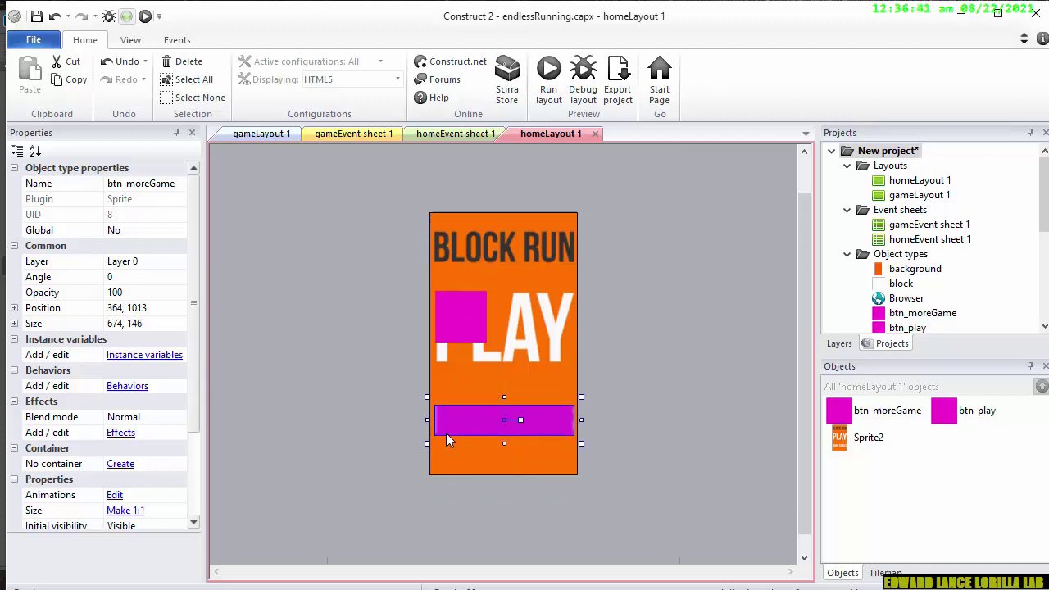
pyautogui.click(458, 330)
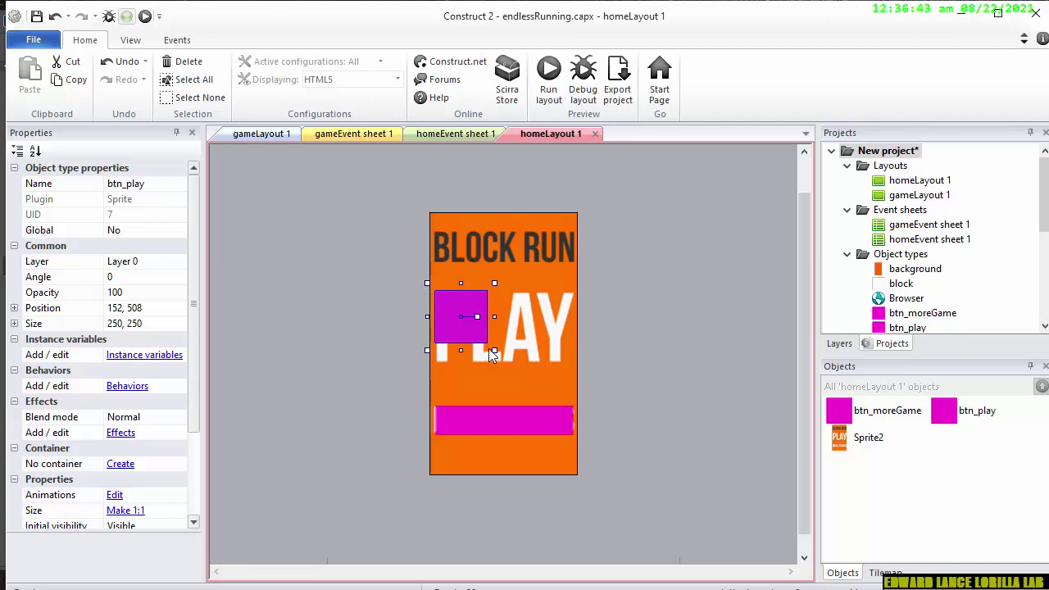
pyautogui.moveTo(495, 351); pyautogui.dragTo(579, 372)
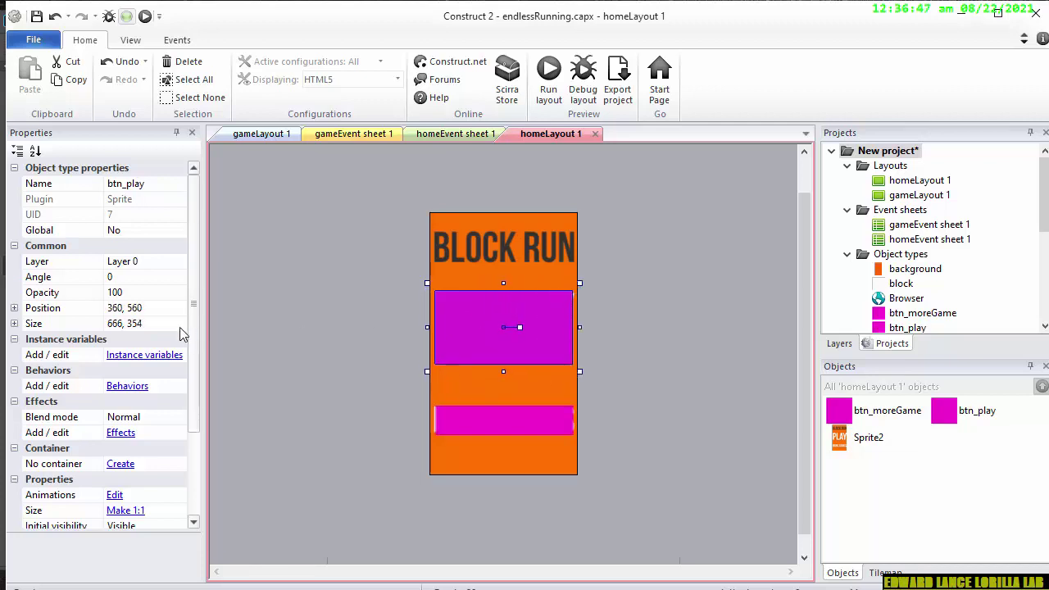
# - Set Opacity to 0 on btn_play and btn_moreGame, then run the layout preview
pyautogui.click(143, 291)
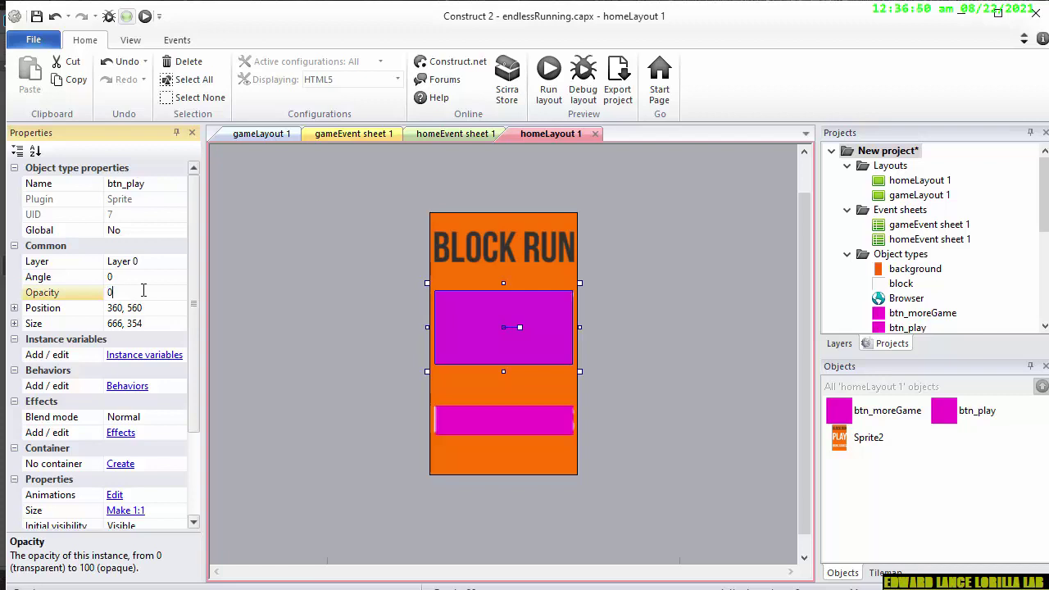
pyautogui.click(544, 430)
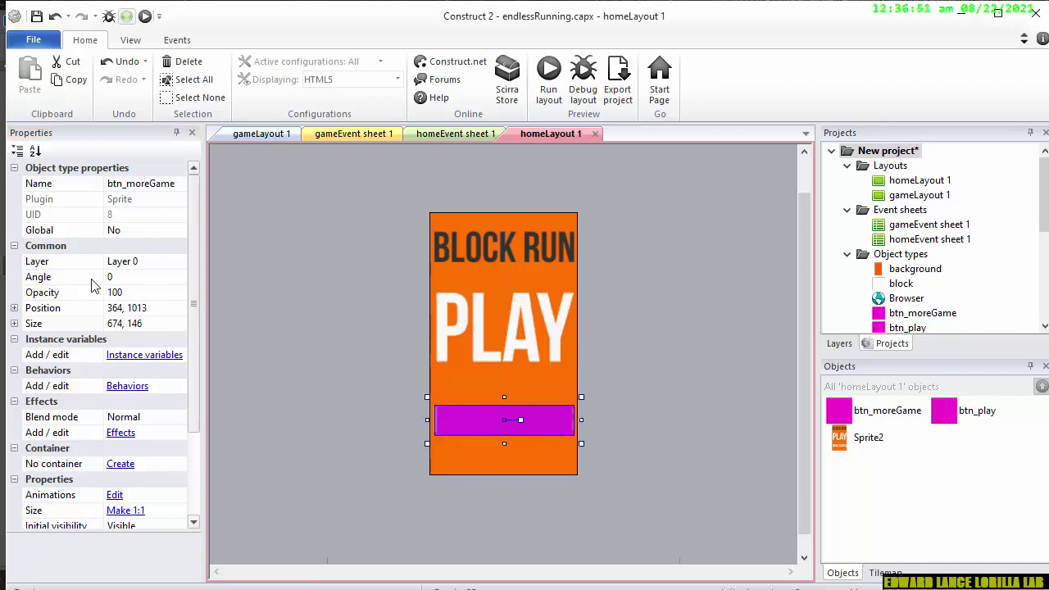
pyautogui.write('0')
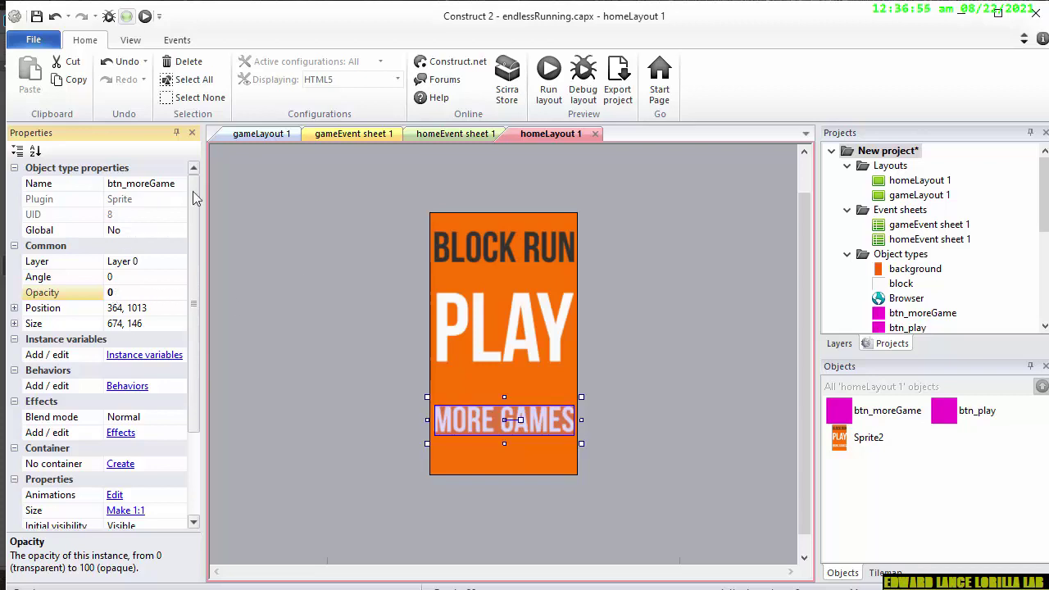
pyautogui.click(541, 76)
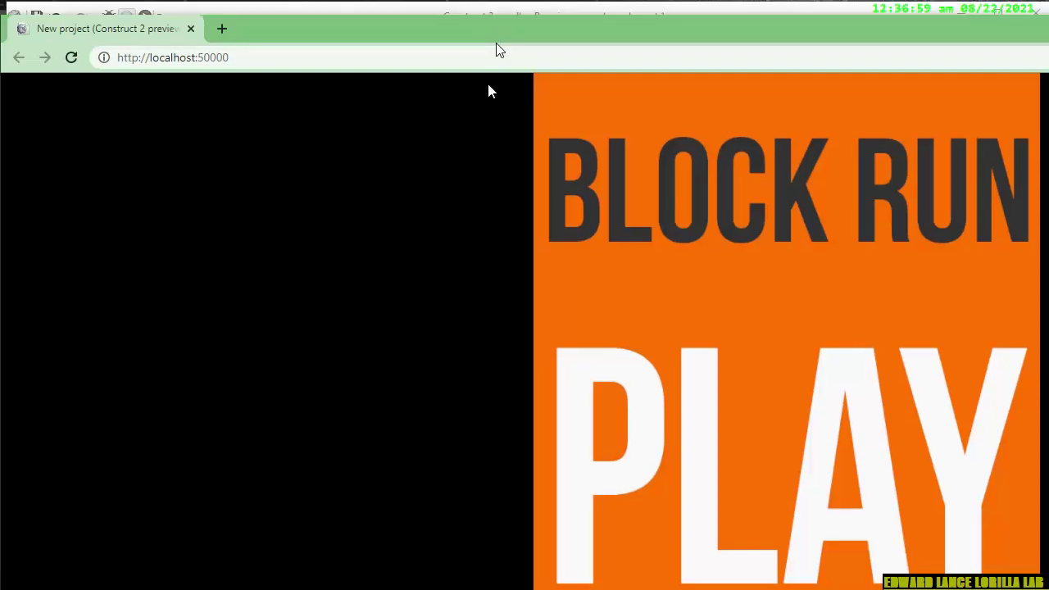
# - Test-play Block Run in Chrome, jumping several times to score 11, then close the browser
pyautogui.click(545, 251)
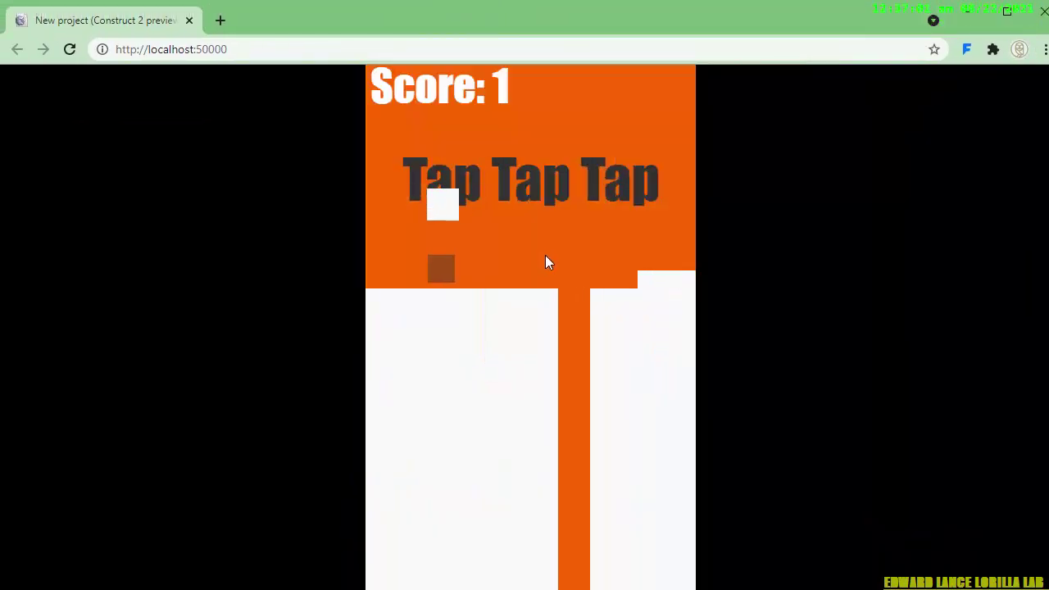
pyautogui.click(539, 254)
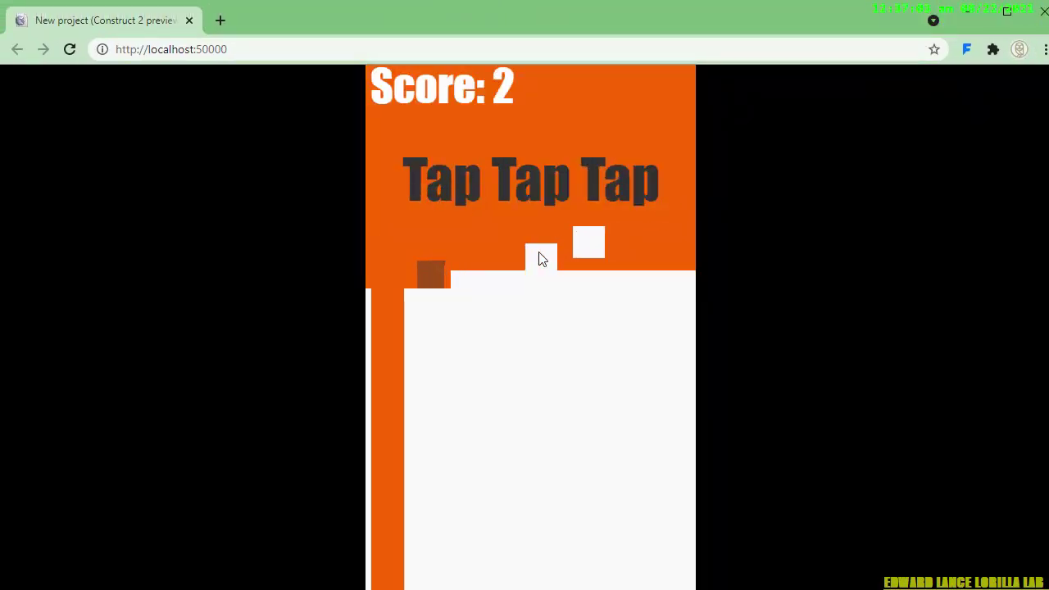
pyautogui.click(527, 265)
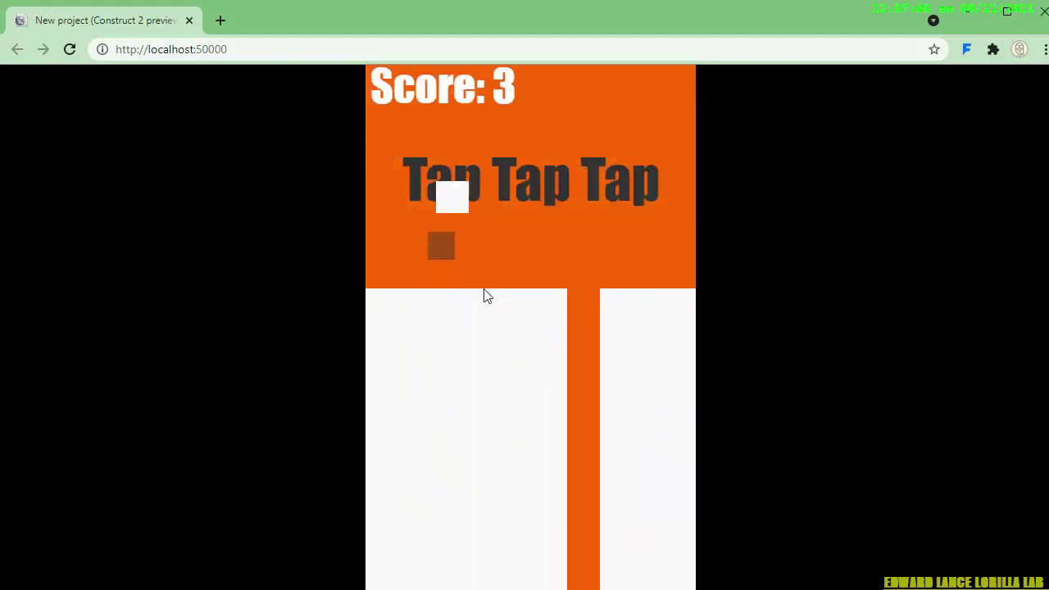
pyautogui.click(485, 293)
pyautogui.click(485, 296)
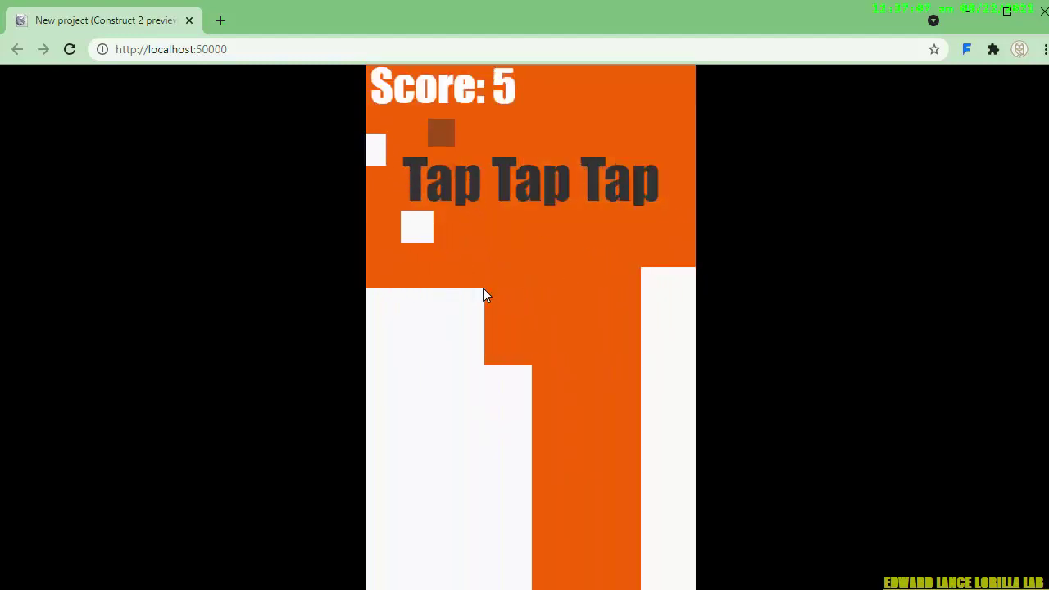
pyautogui.click(485, 296)
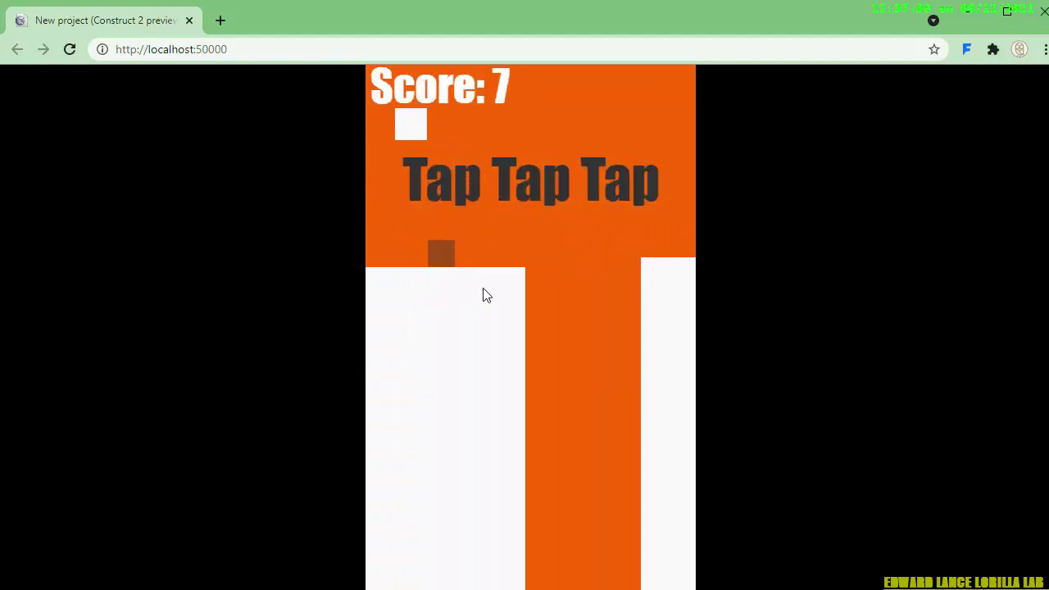
pyautogui.click(485, 295)
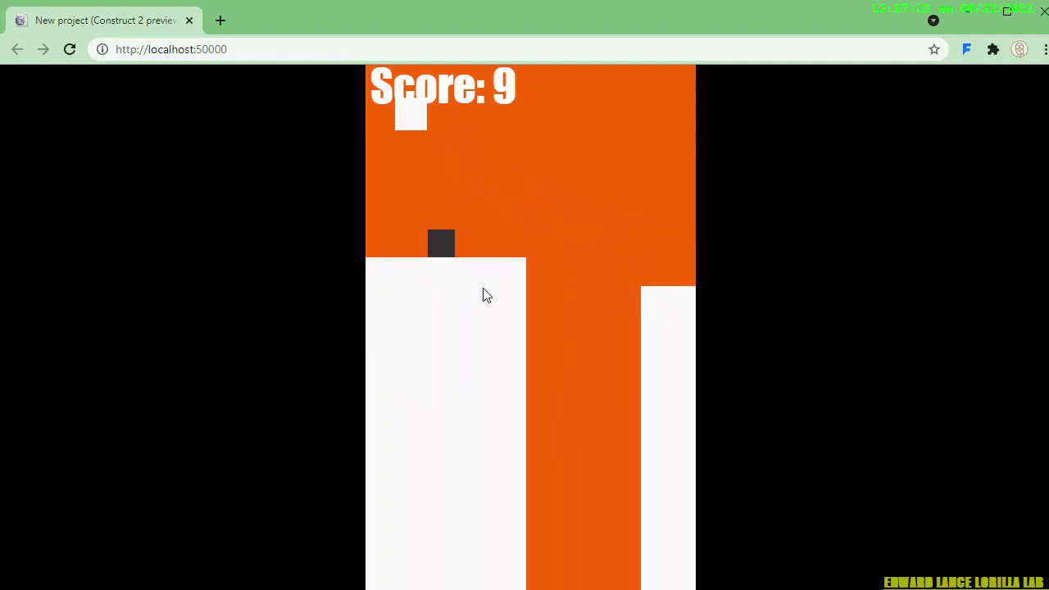
pyautogui.click(484, 295)
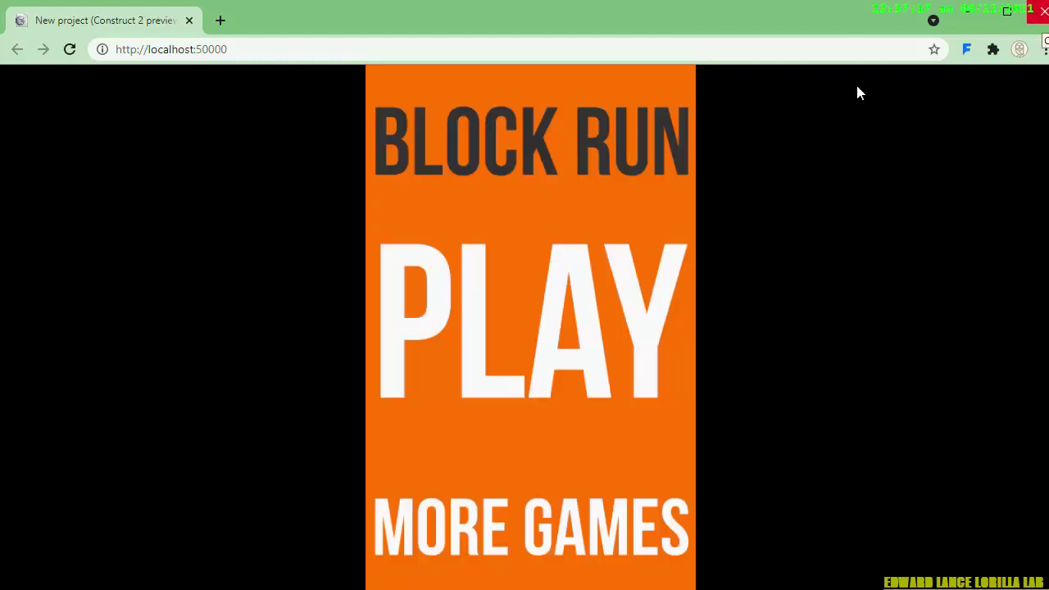
pyautogui.click(1037, 15)
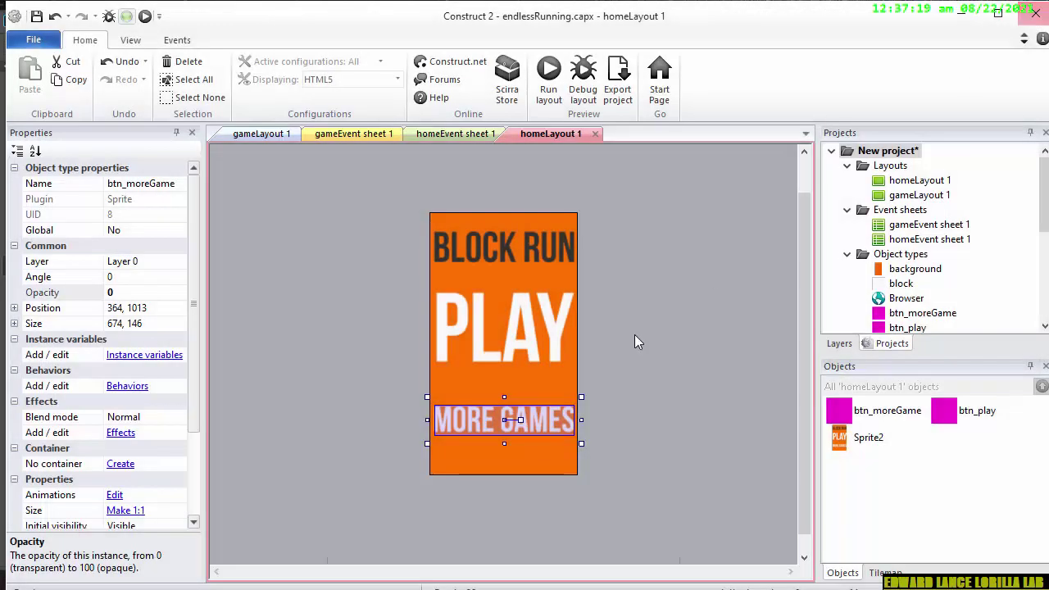